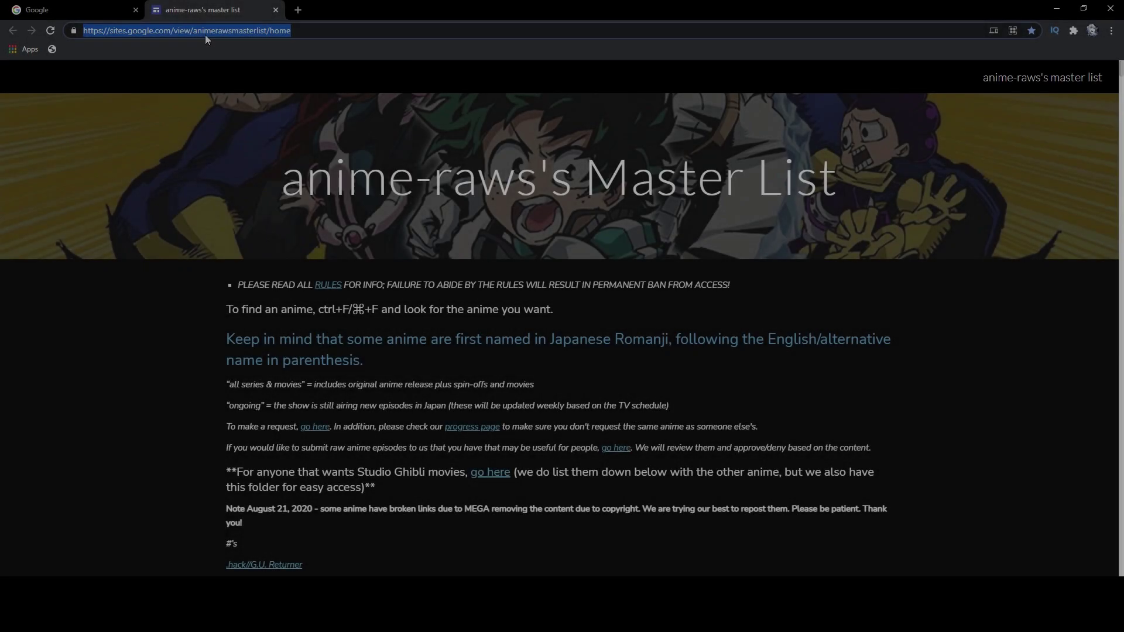
- Scroll the anime-raws master list down to the alphabetical A-list of anime titles
scroll(265, 255, "down", 10)
scroll(285, 344, "down", 8)
scroll(286, 347, "down", 6)
mouse_move(1121, 115)
left_mouse_down()
mouse_move(1112, 388)
mouse_move(1064, 127)
mouse_move(1066, 41)
left_mouse_up()
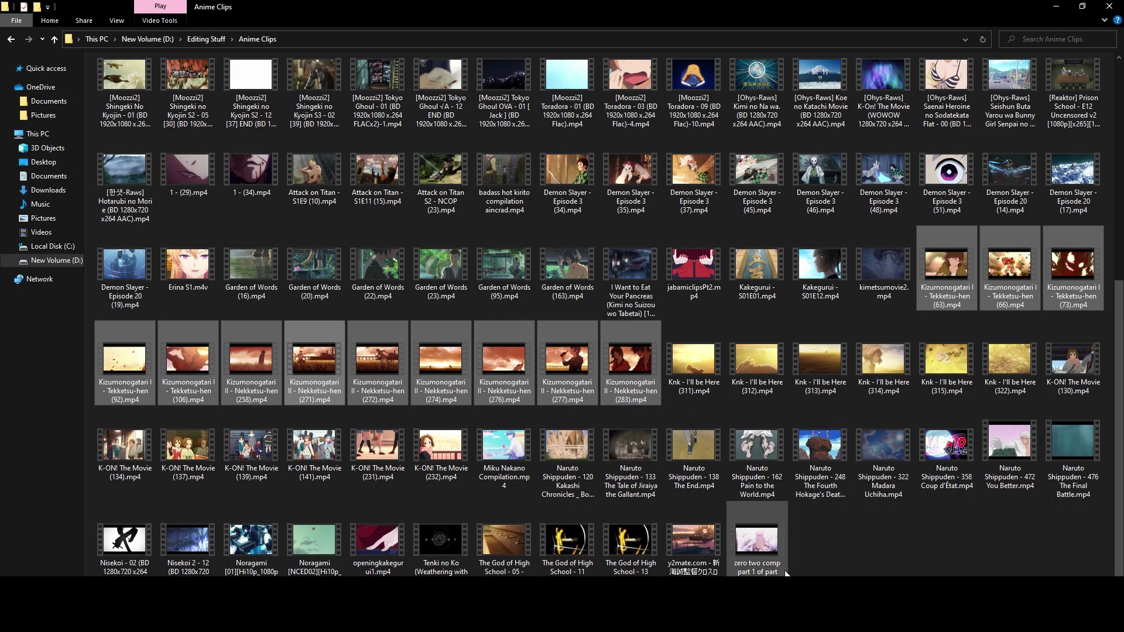
- Select the twelve Kizumonogatari clips, including (63), (66) and (73), and drop them into the After Effects project
scroll(404, 377, "up", 5)
scroll(527, 392, "down", 4)
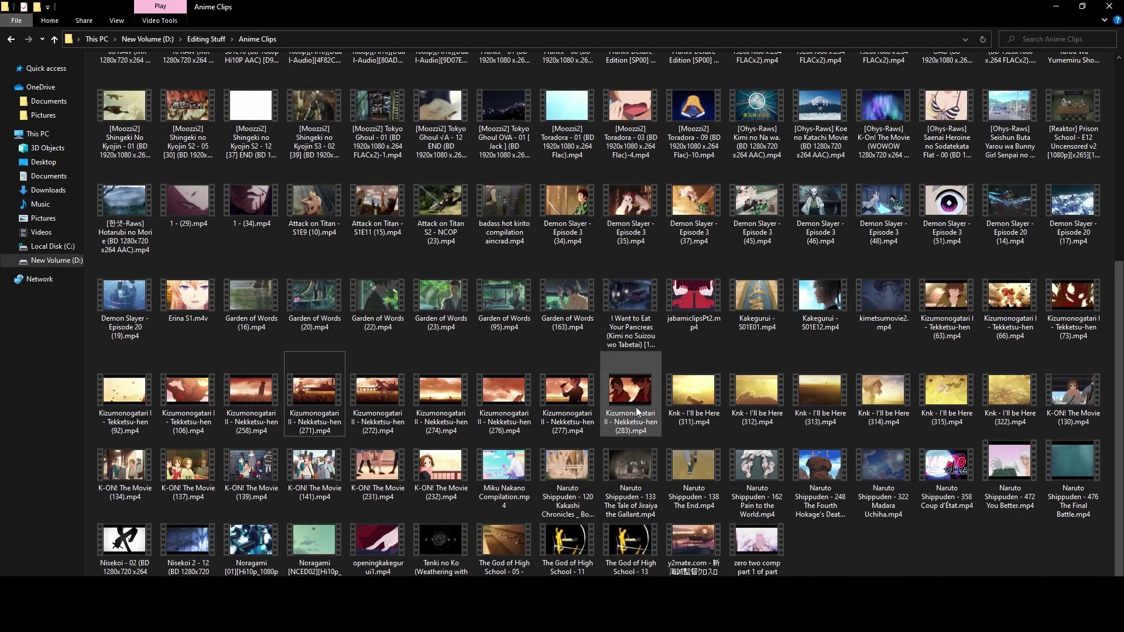
left_click(127, 405, "shift")
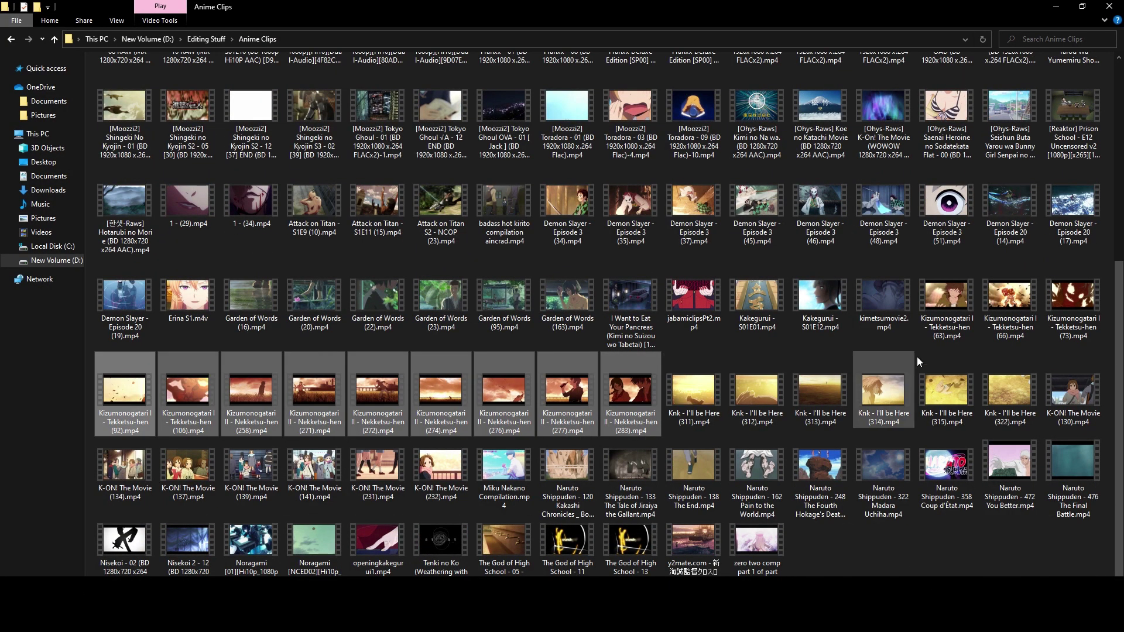
left_click(946, 298, "ctrl")
left_click(1033, 299, "ctrl")
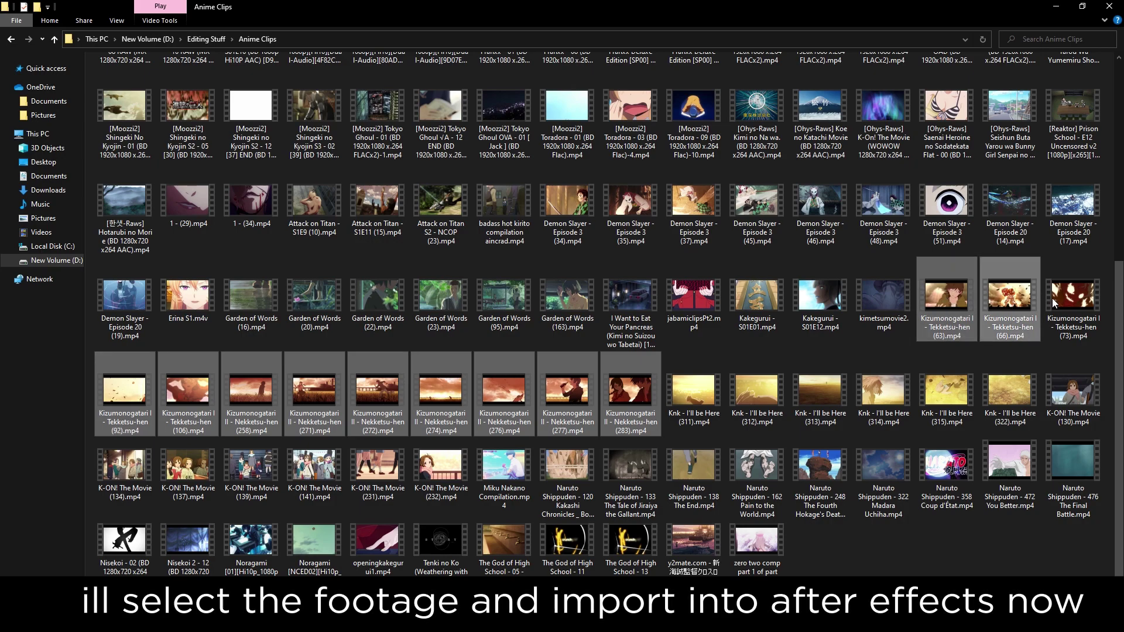
left_click(1052, 297, "ctrl")
left_click_drag(568, 395, 621, 432)
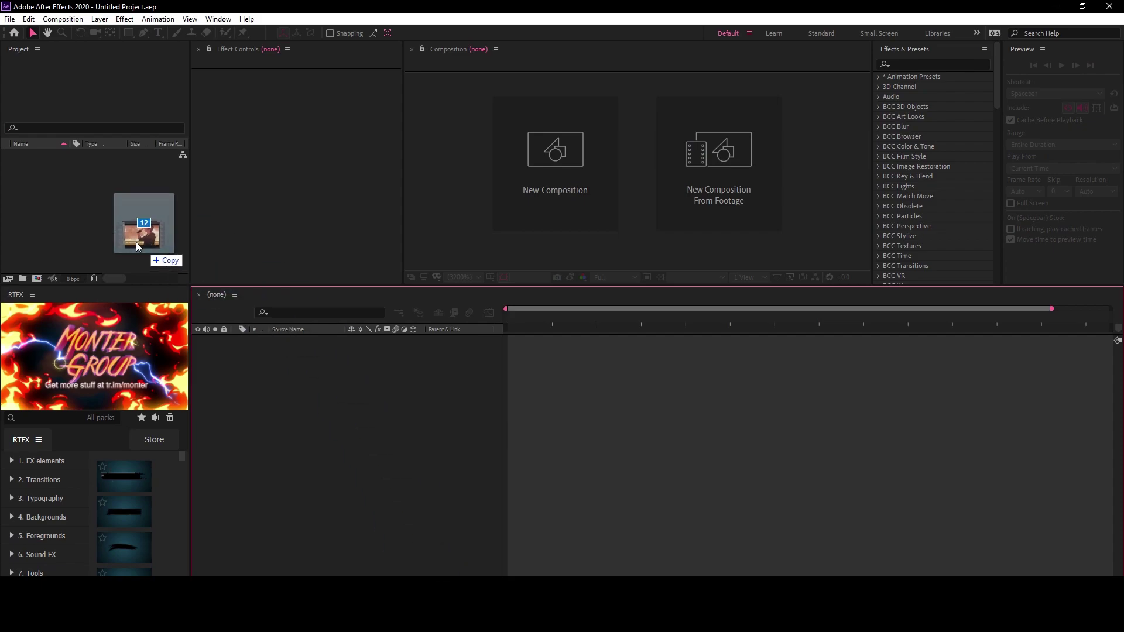
left_click_drag(621, 432, 102, 218)
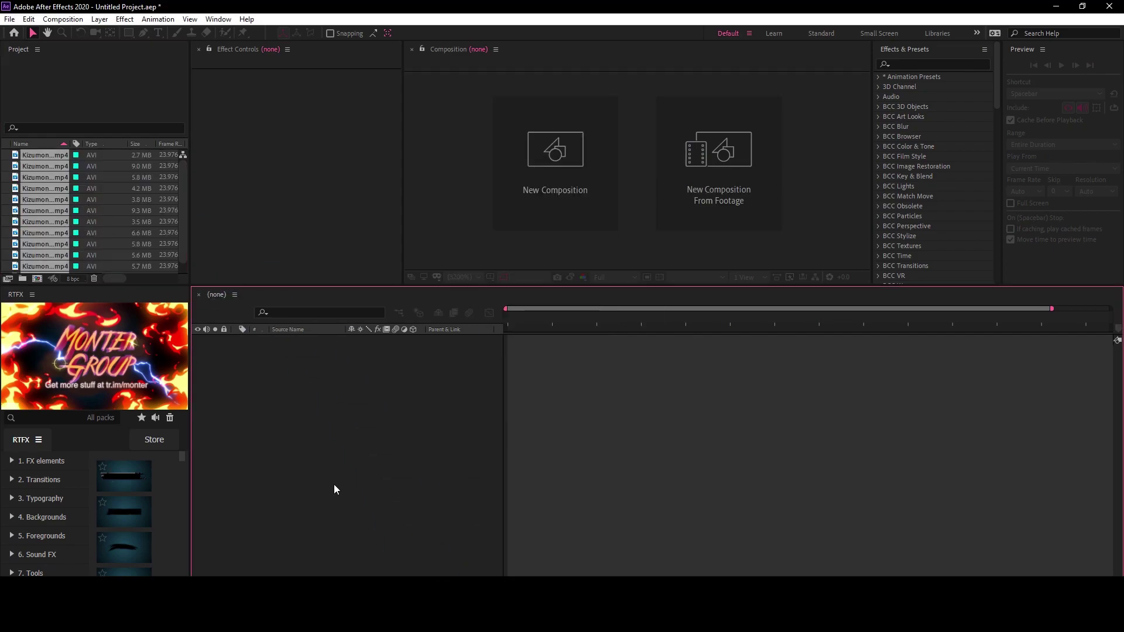
- Find the 'into your arms' MP3 through Windows search and import it into the Project panel
key("super+s")
type("into")
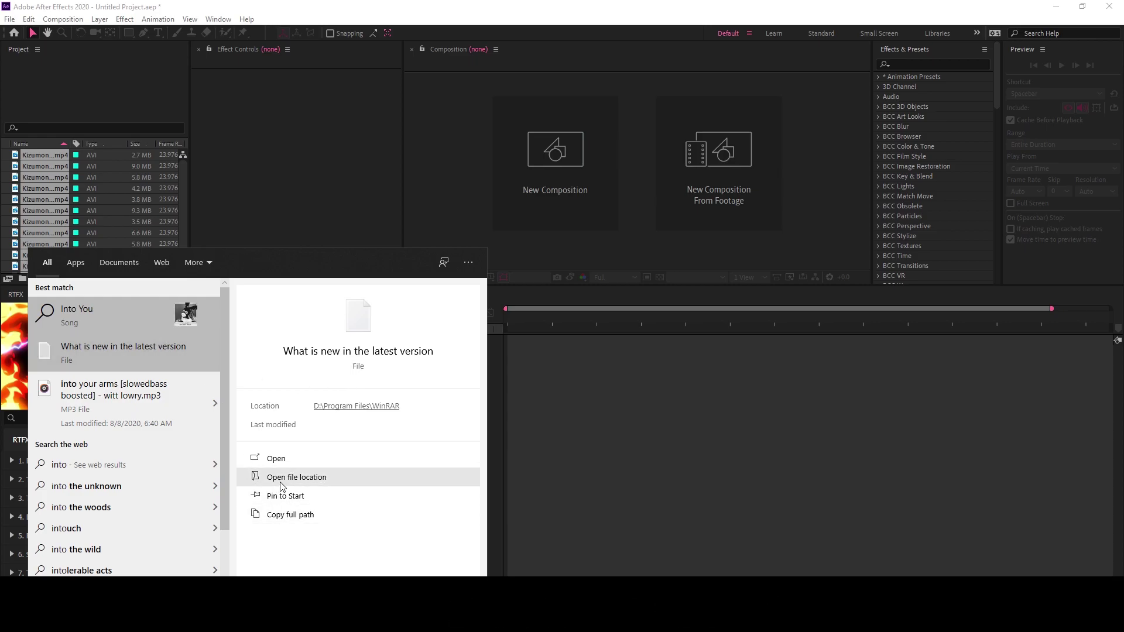
left_click(214, 406)
left_click(296, 485)
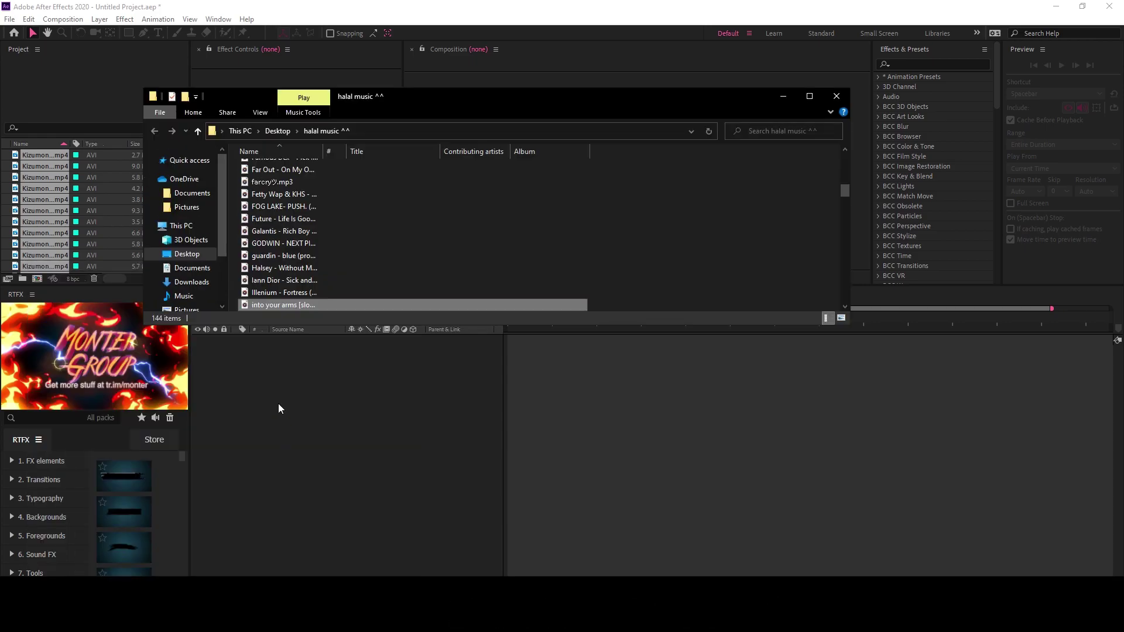
left_click_drag(279, 303, 40, 195)
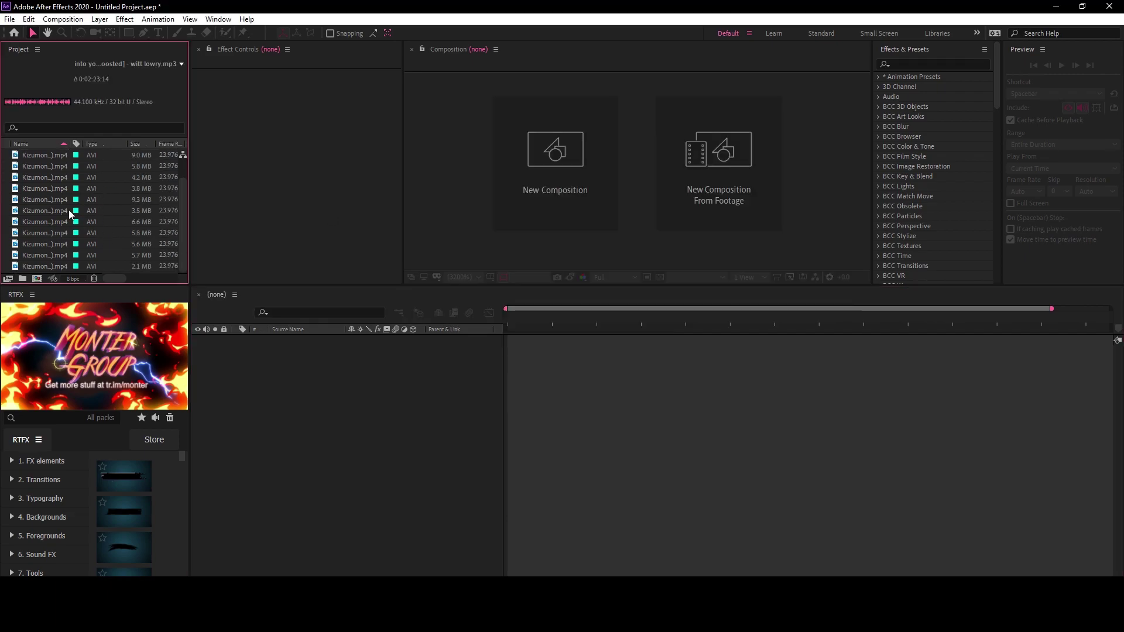
- Create a new composition from the 'into your arms' MP3
scroll(47, 185, "up", 1)
mouse_move(39, 155)
left_mouse_down()
mouse_move(63, 165)
mouse_move(109, 157)
left_mouse_up()
left_click_drag(144, 224, 37, 279)
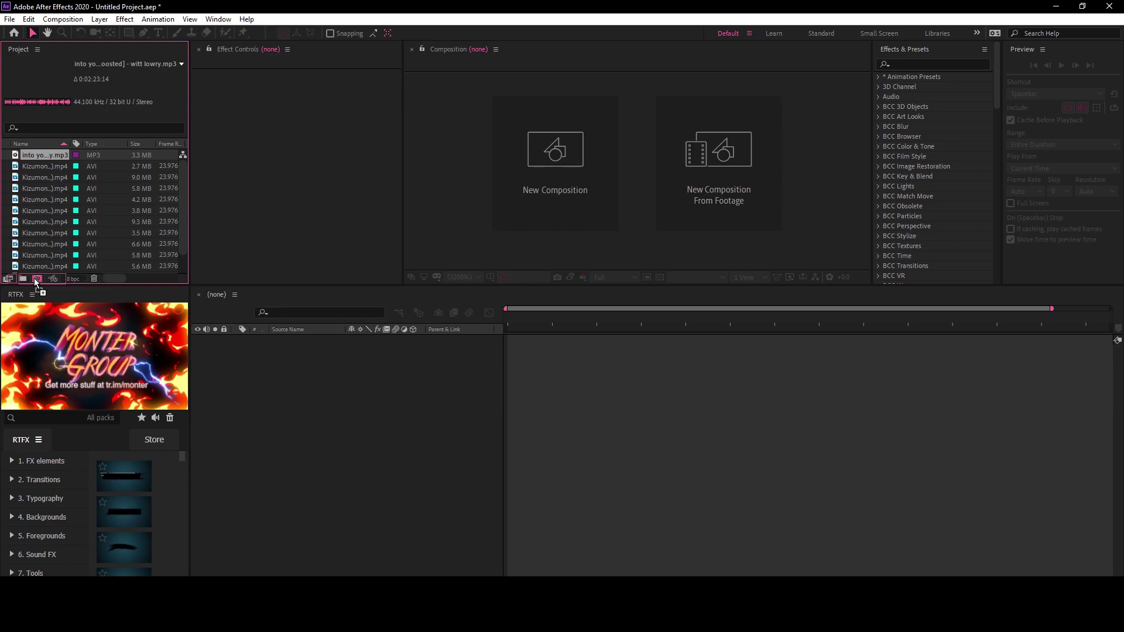
left_click_drag(38, 279, 37, 279)
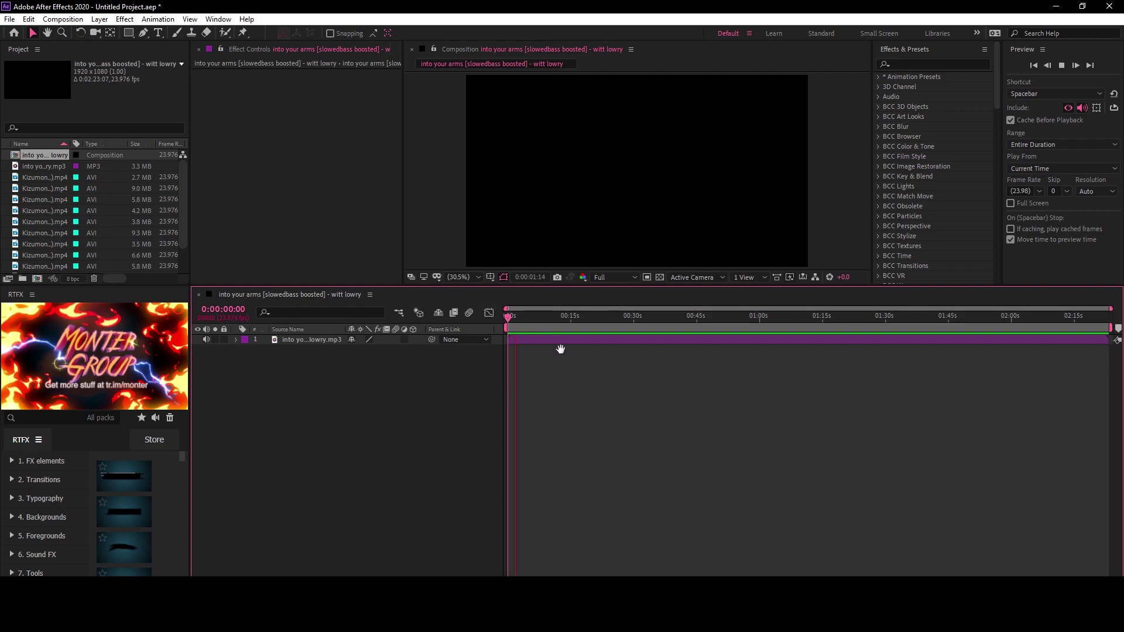
- Set the comp to 1920×1080, 23.976 fps, 180° shutter, 64 samples, 256 adaptive limit
left_click_drag(533, 317, 672, 317)
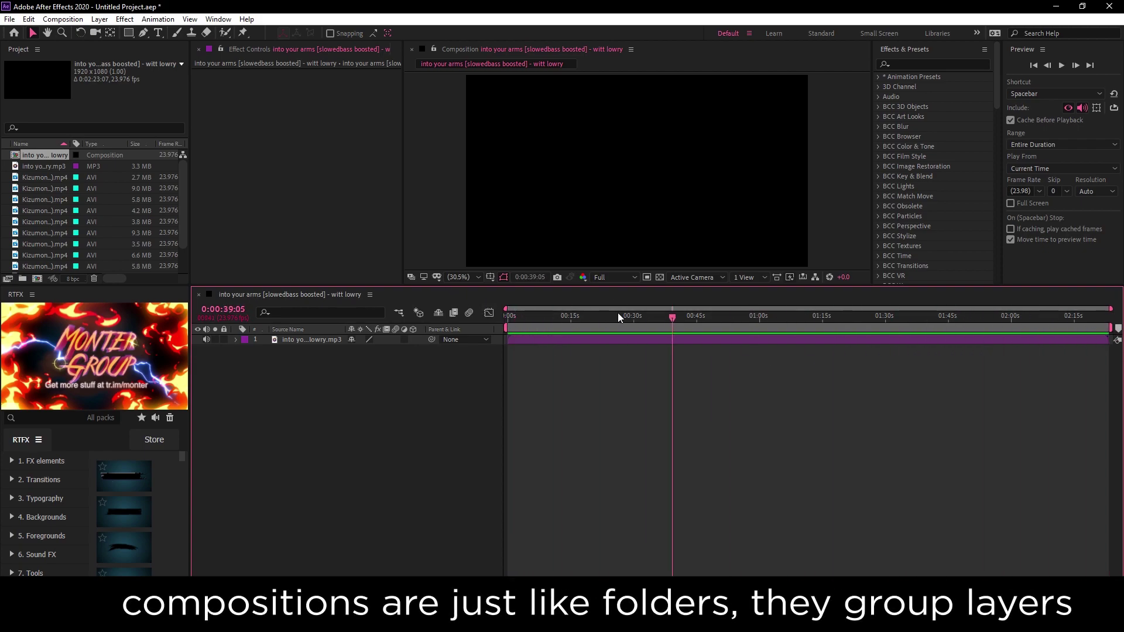
left_click(61, 22)
left_click(94, 49)
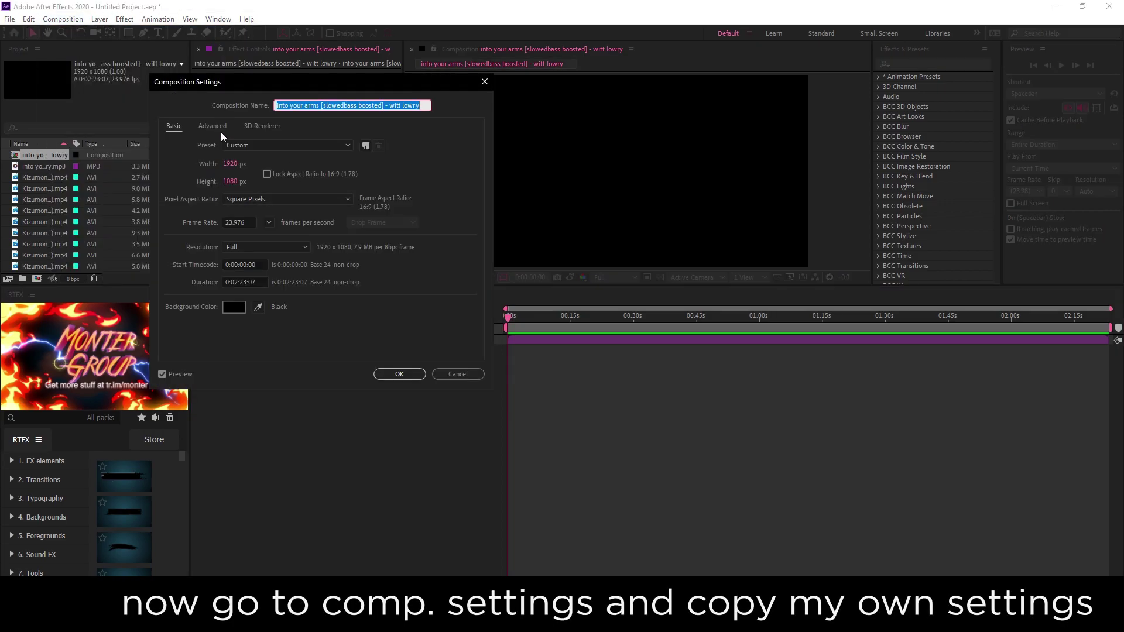
left_click(231, 165)
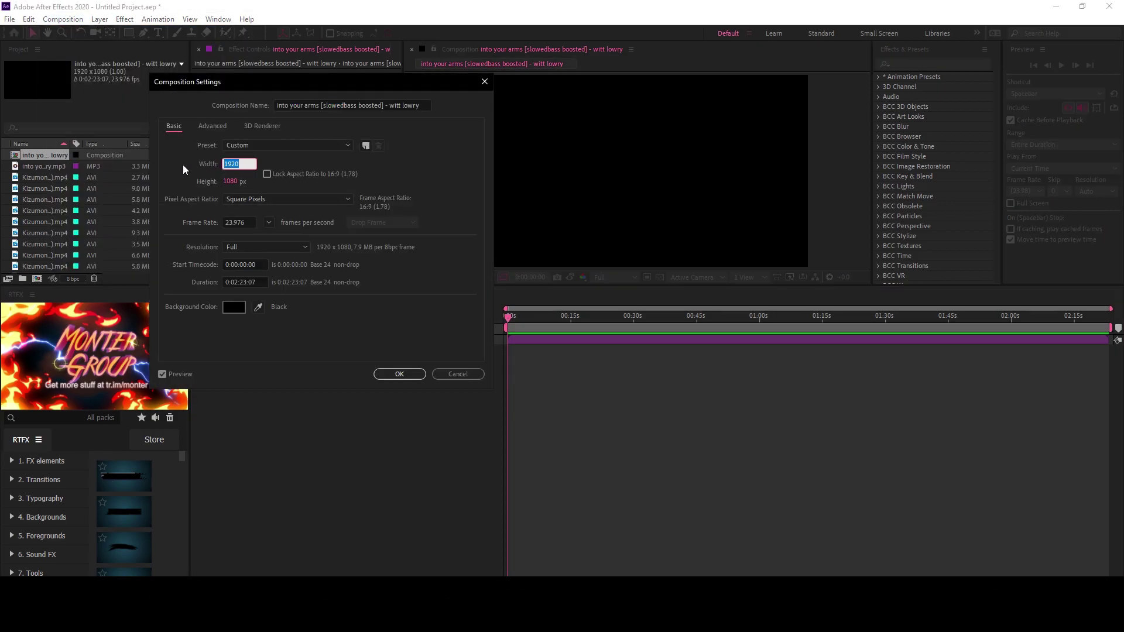
key("Tab")
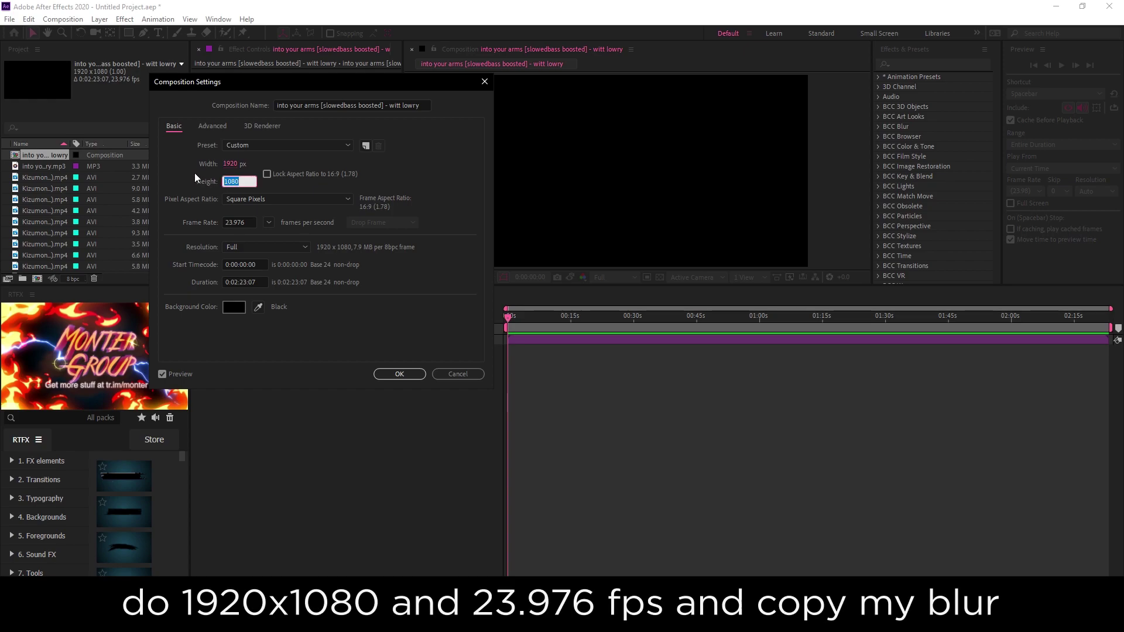
left_click(195, 173)
left_click(237, 222)
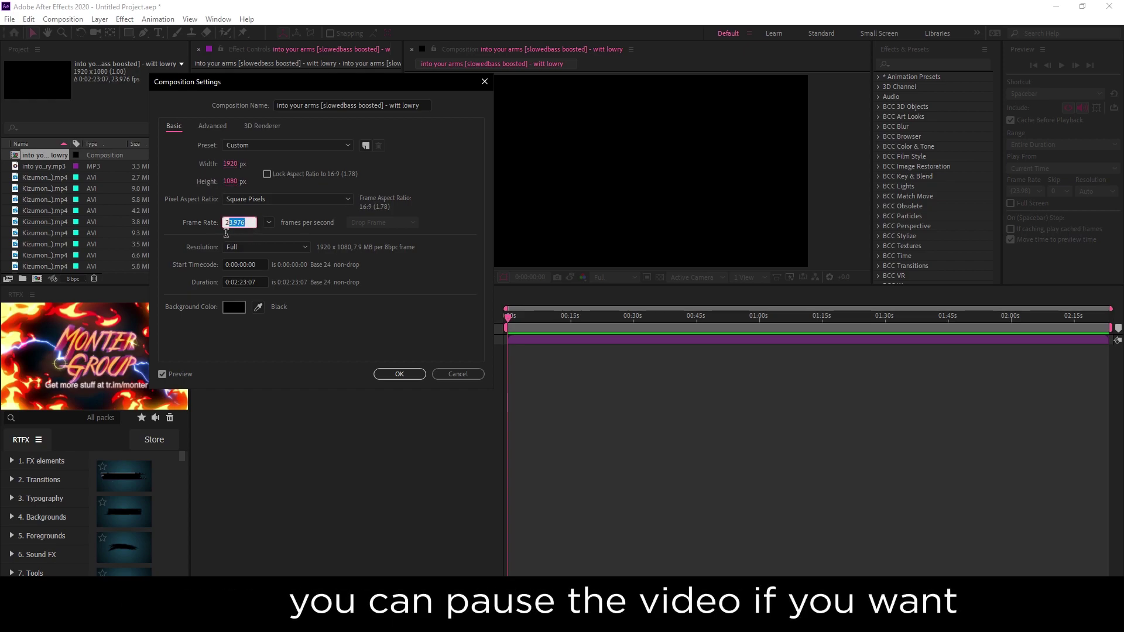
left_click(210, 127)
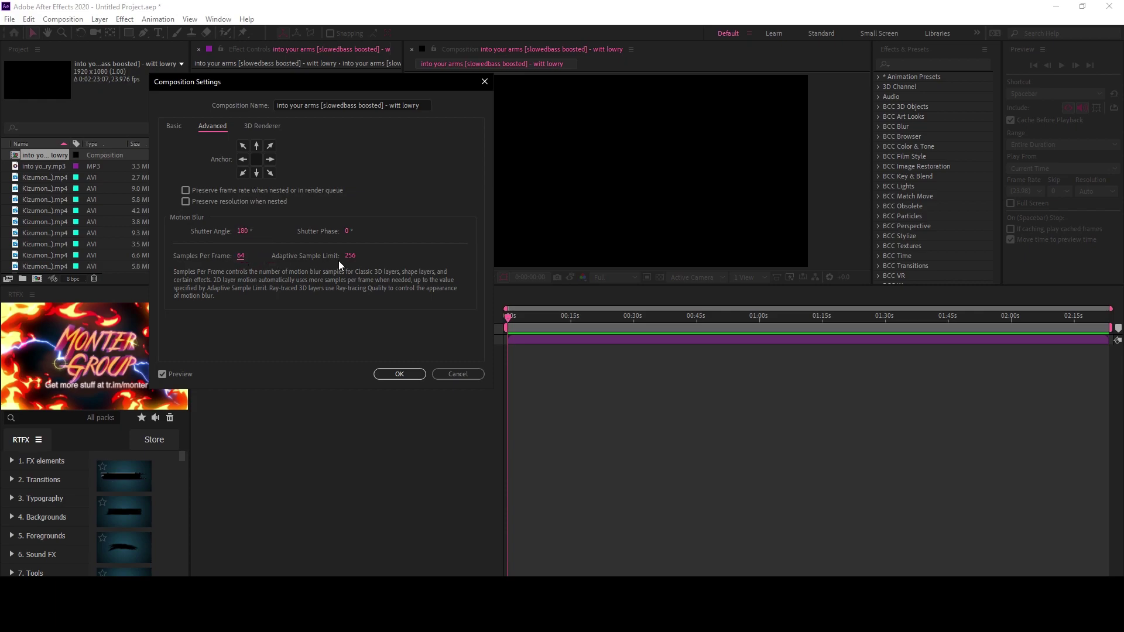
left_click(400, 375)
left_click(542, 341)
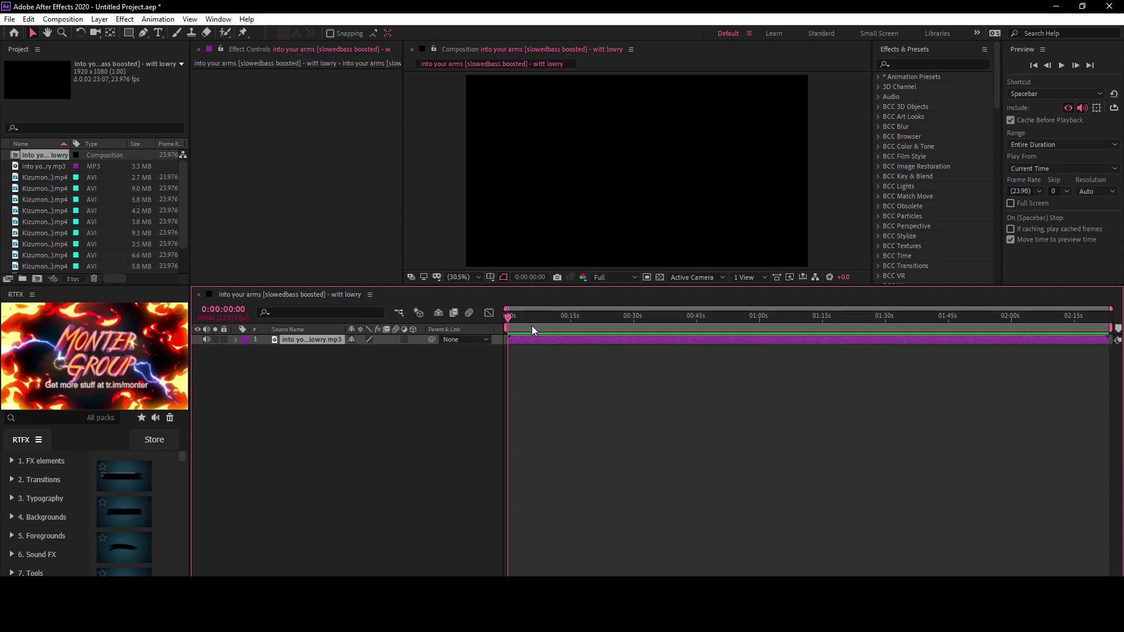
- Show the song's waveform and play it to locate the 0:00:25:16 section
key("space")
key("l")
key("l")
left_click(574, 427)
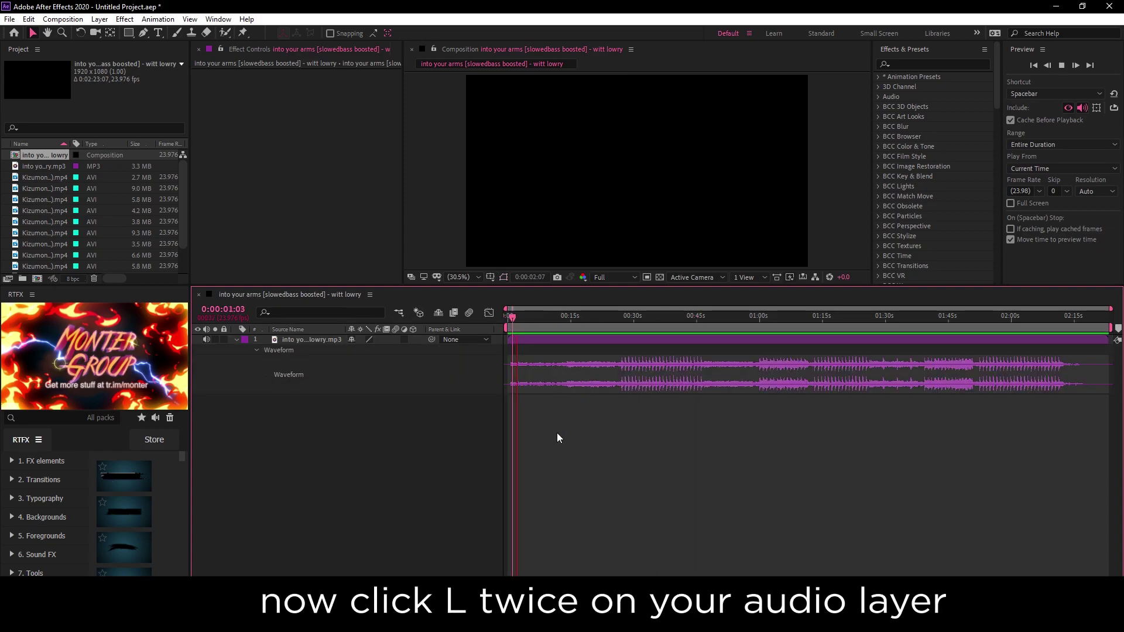
scroll(568, 416, "up", 4, "alt")
scroll(616, 364, "right", 2)
key("space")
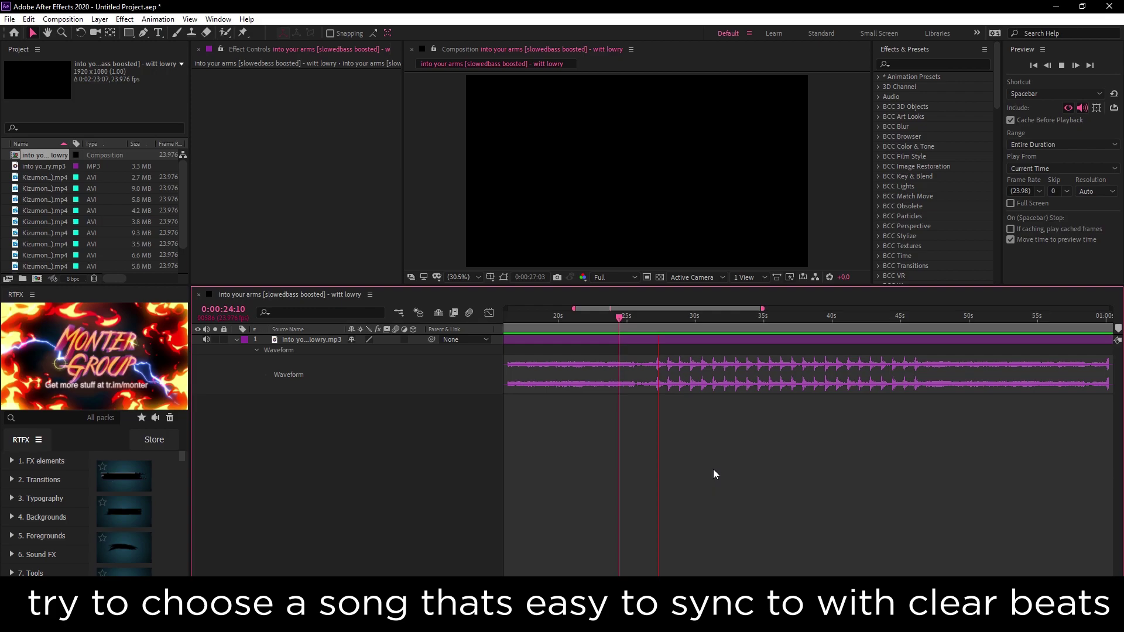
left_click_drag(642, 325, 636, 326)
- Split the song at 0:00:25:16, delete the earlier part, and move the rest to 0:00
left_click(637, 340)
key("ctrl+shift+d")
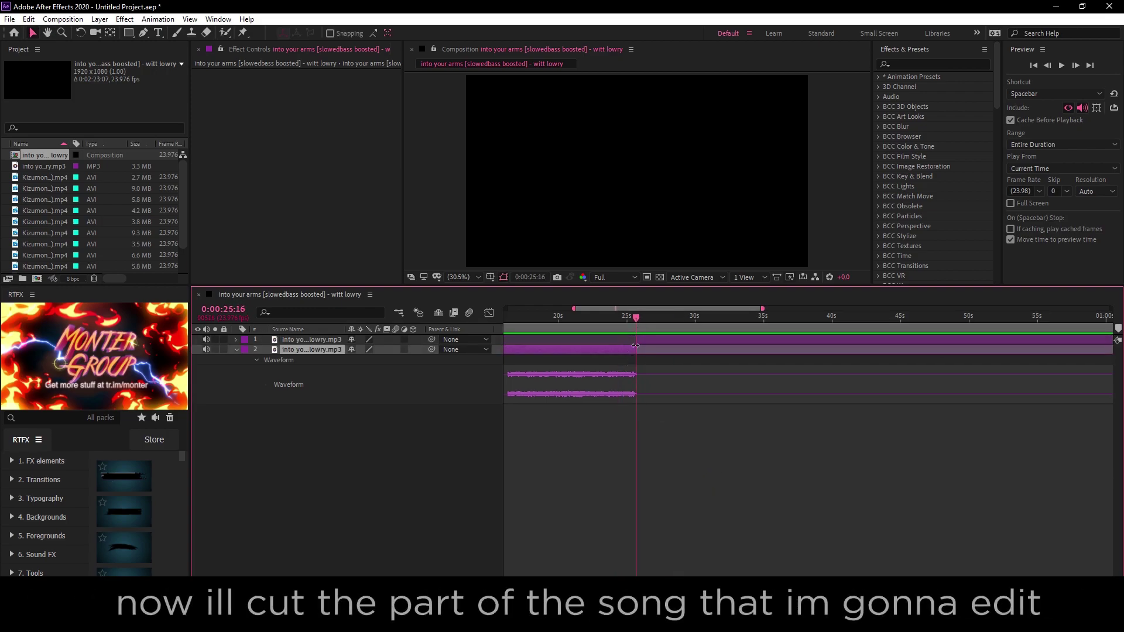
key("Delete")
left_click_drag(650, 339, 184, 331)
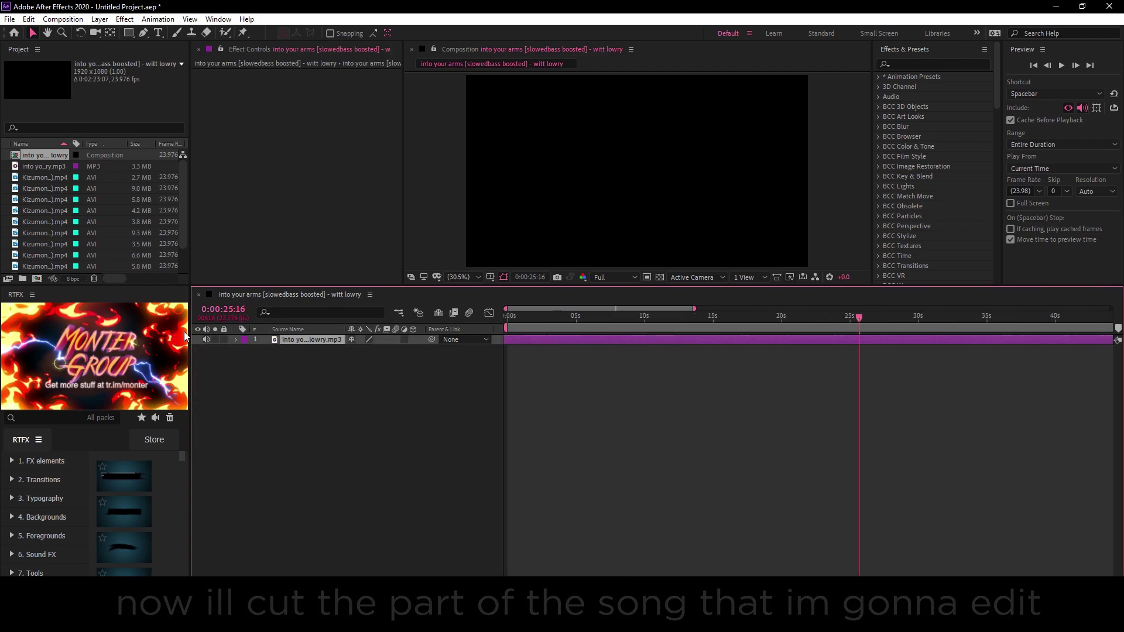
key("Home")
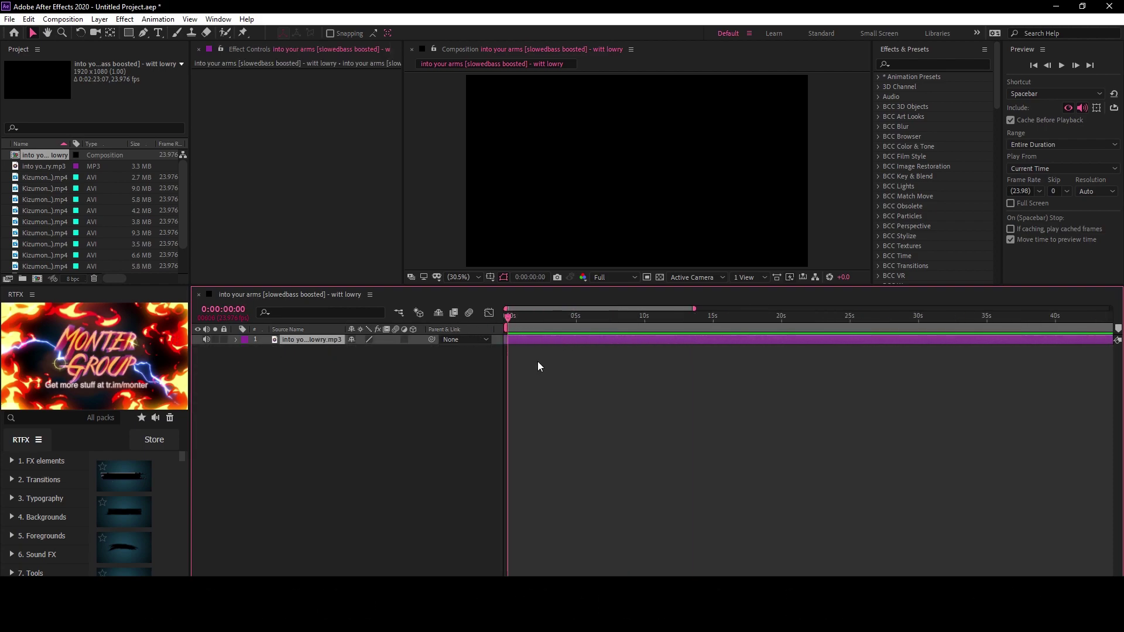
key("l")
key("l")
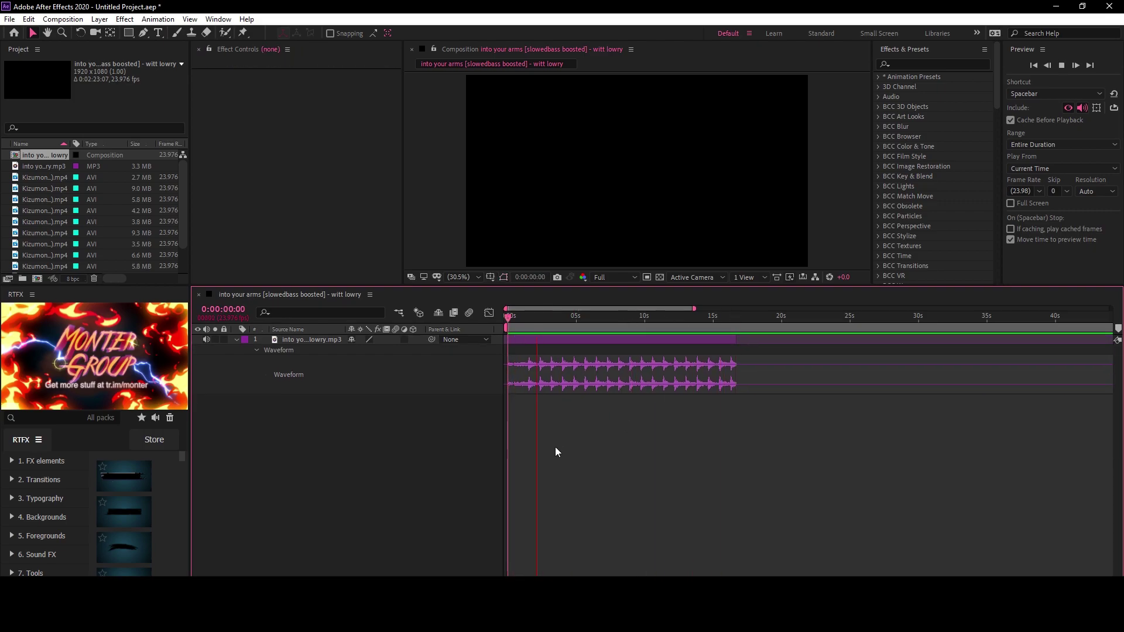
right_click(797, 308)
- Trim the composition to the work area and play the song from the start
left_click(843, 359)
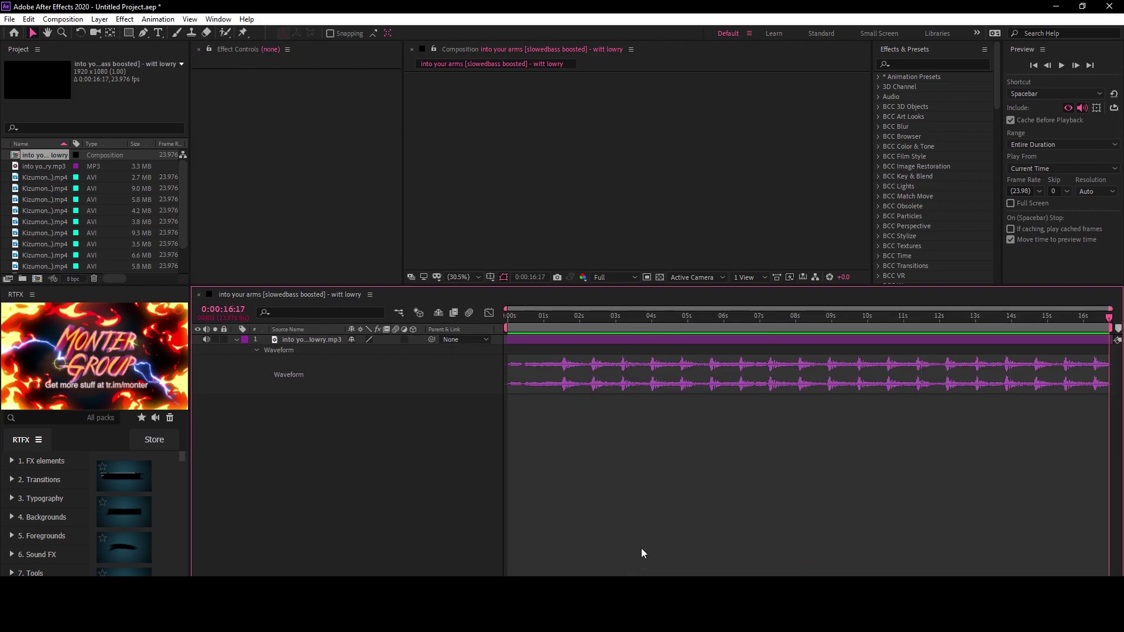
key("Home")
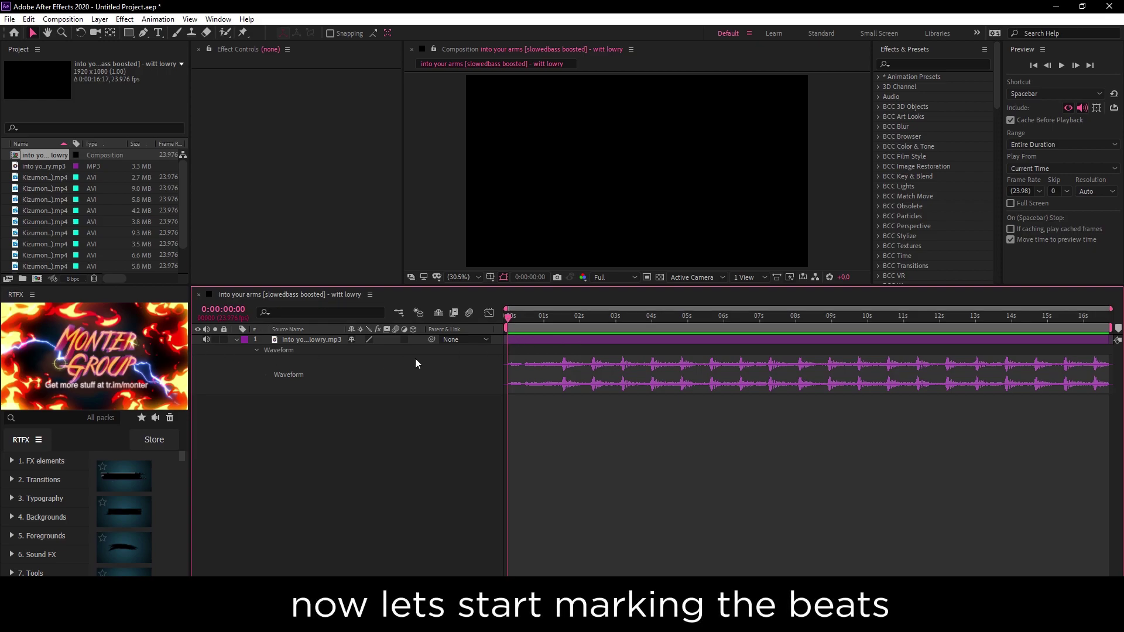
left_click(562, 342)
key("space")
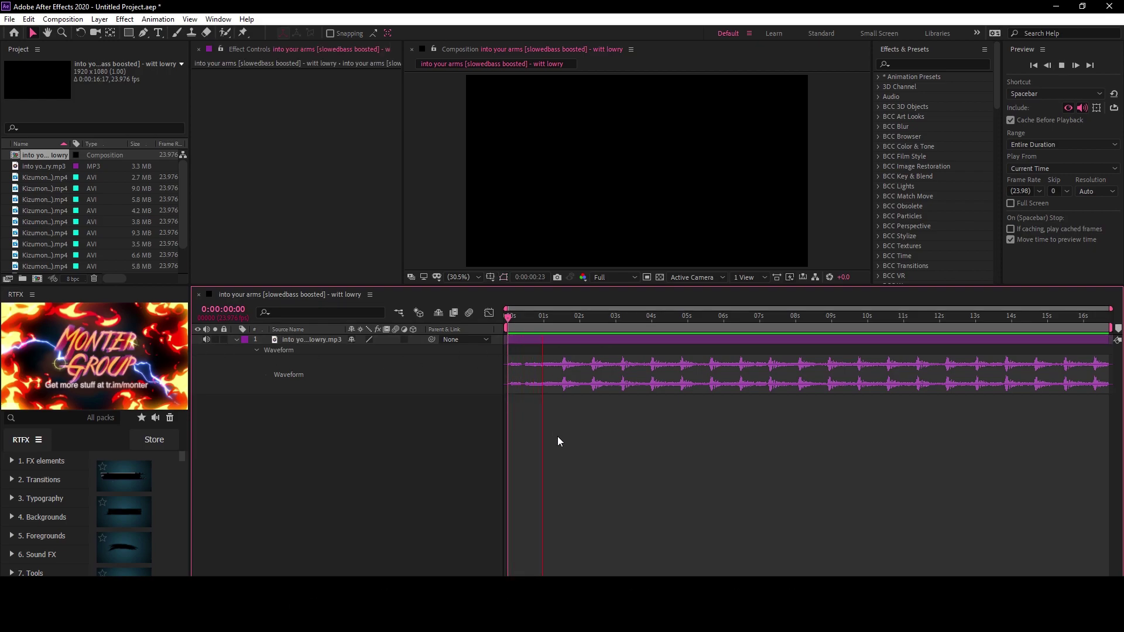
key("space")
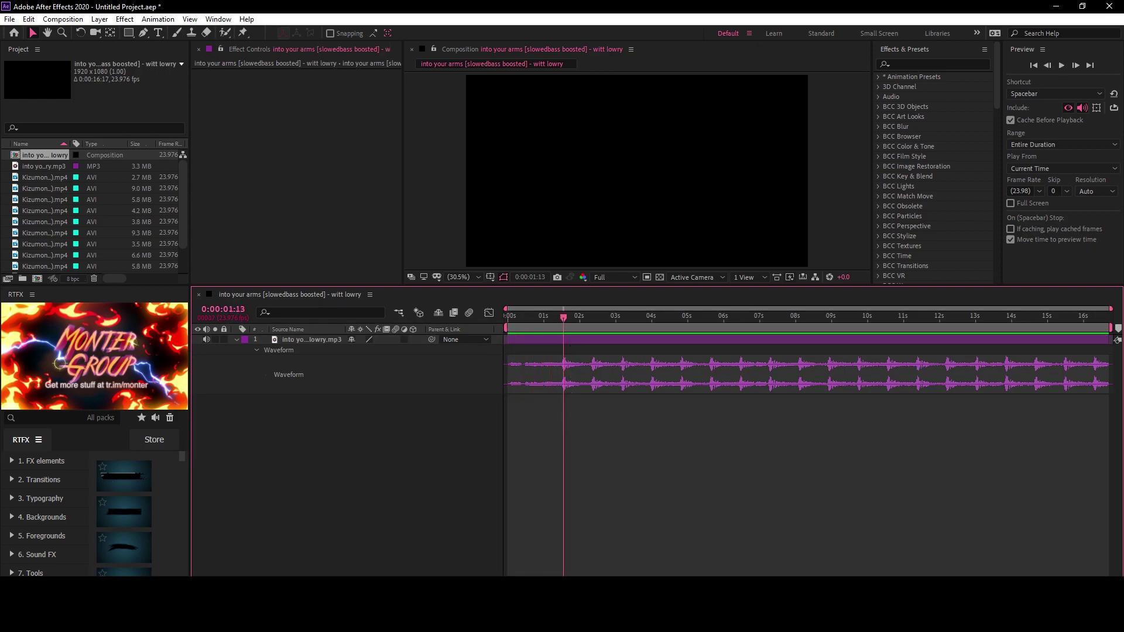
- Add beat markers along the song, starting with one at 01:13
key("equal")
key("equal")
key("equal")
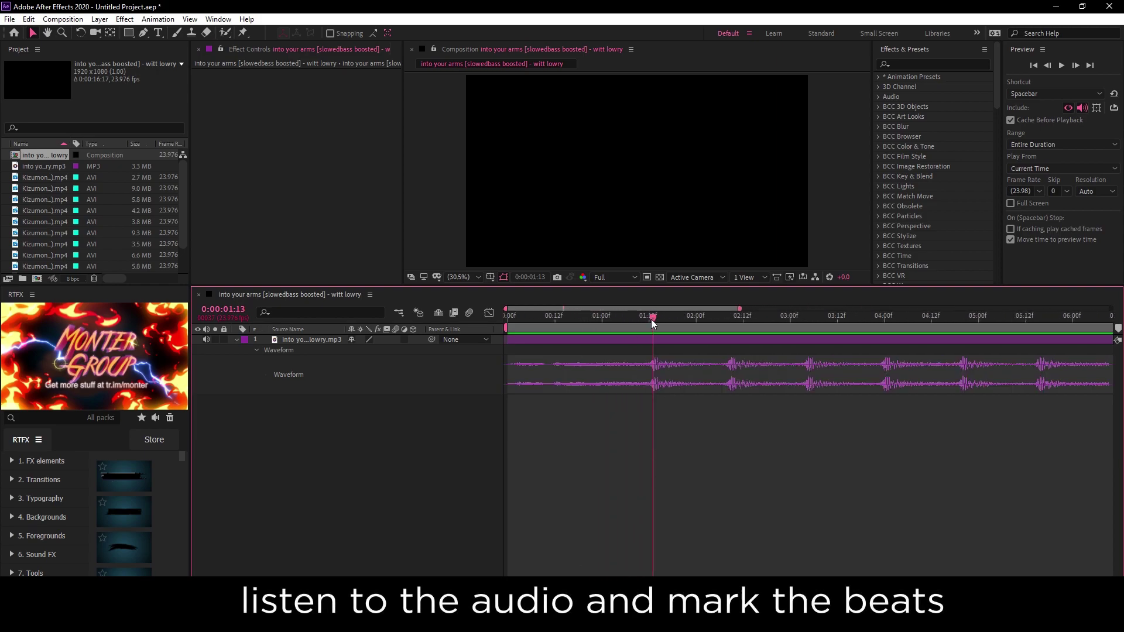
key("KP_Multiply")
left_click_drag(651, 321, 833, 326)
key("KP_Multiply")
key("KP_Multiply")
key("KP_Multiply")
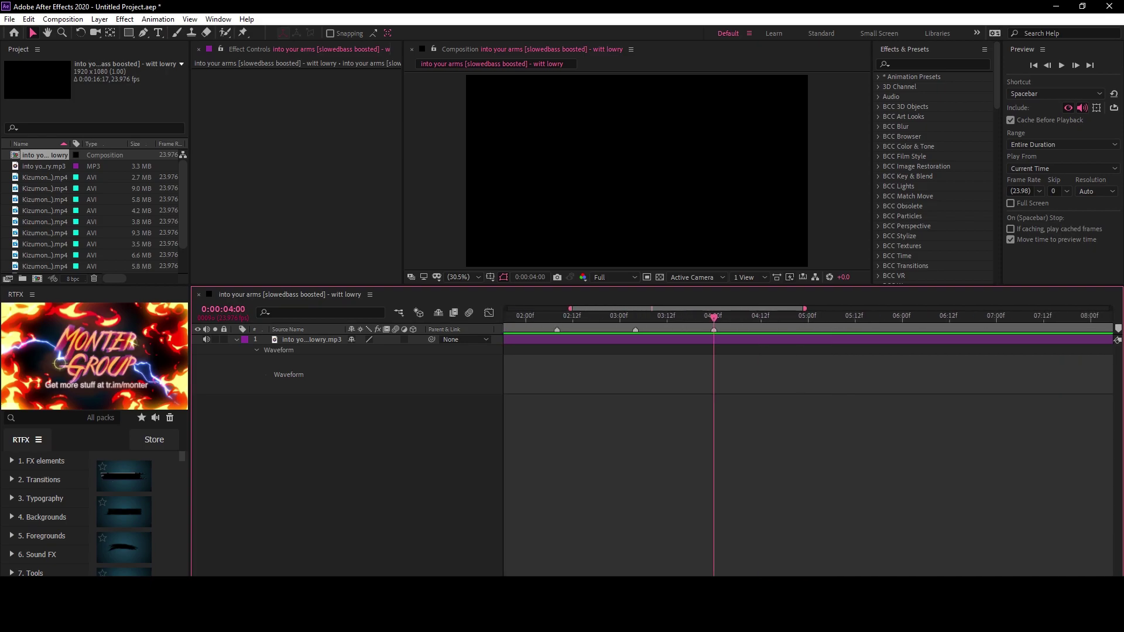
key("KP_Multiply")
left_click_drag(1061, 319, 757, 323)
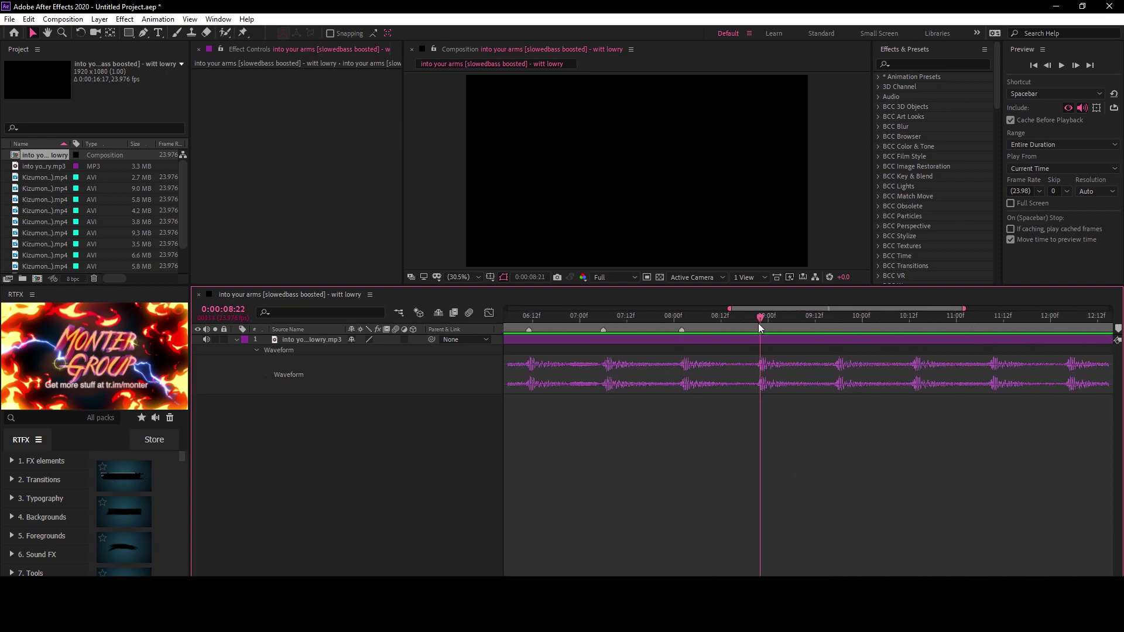
key("KP_Multiply")
key("KP_Multiply")
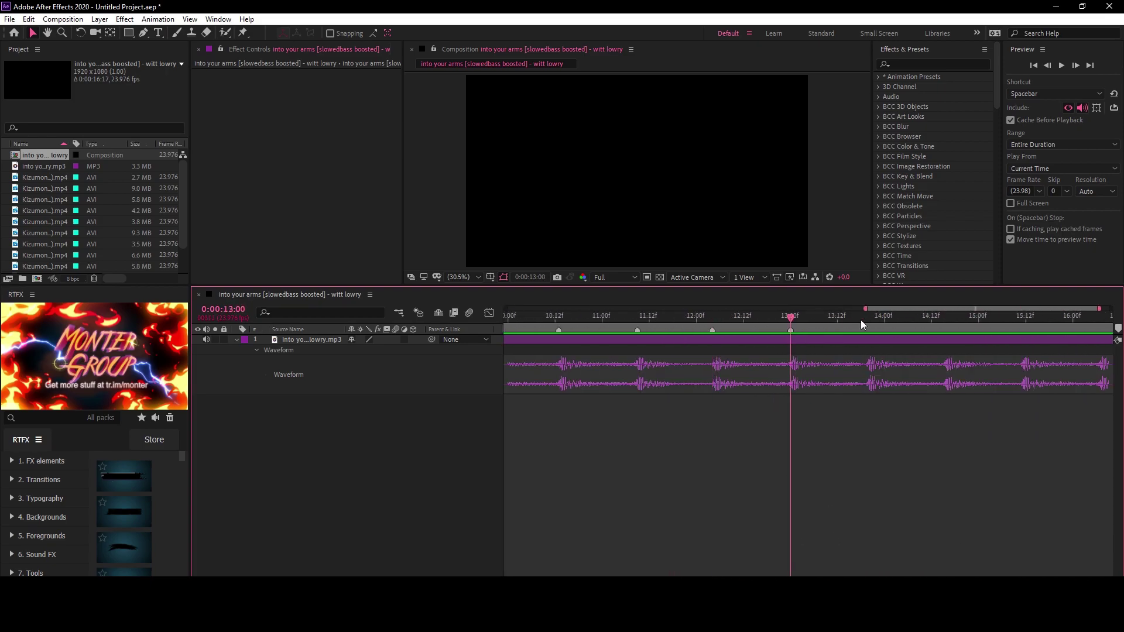
key("semicolon")
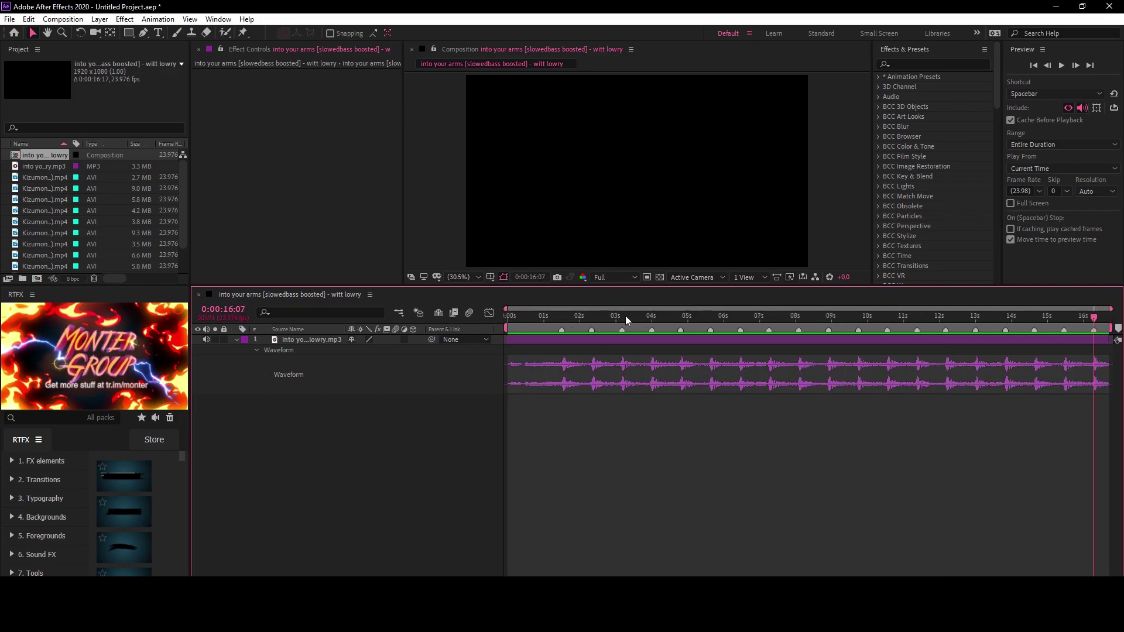
- Comment the 8-second marker 'loop' and save the project as test.aep
double_click(800, 329)
type("loop")
left_click(607, 398)
key("ctrl+s")
type("test")
key("Return")
left_click(548, 316)
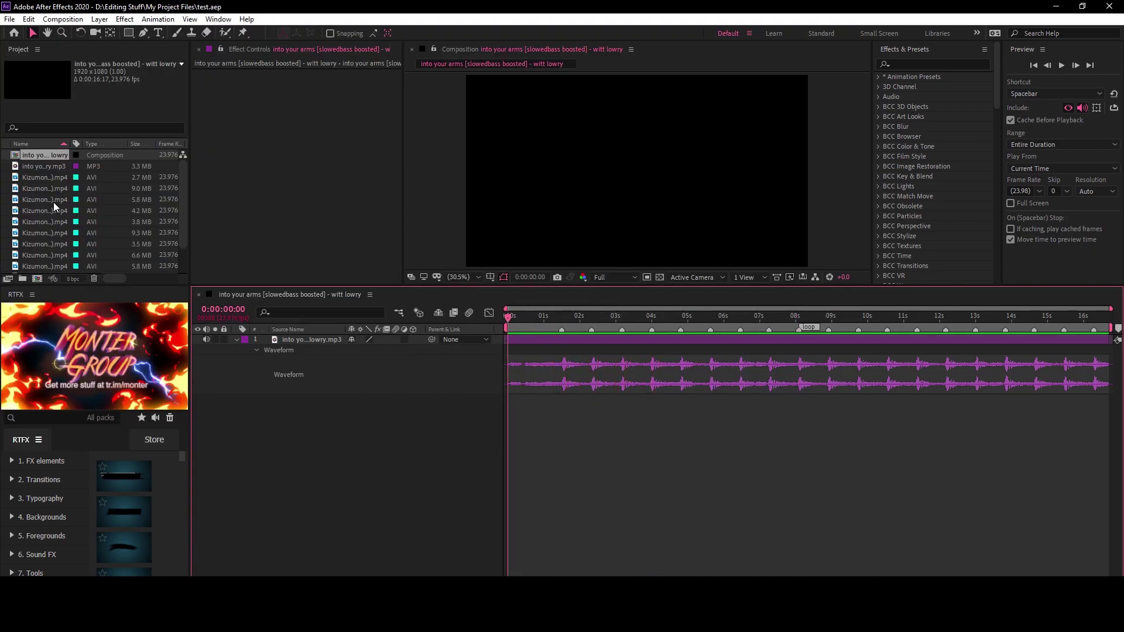
- Add the Kizumonogatari (73) clip to the composition near 1 second and preview it
left_click(30, 181)
left_click(32, 256)
scroll(32, 212, "down", 1)
left_click(35, 186)
left_click(37, 175)
left_click_drag(36, 175, 566, 401)
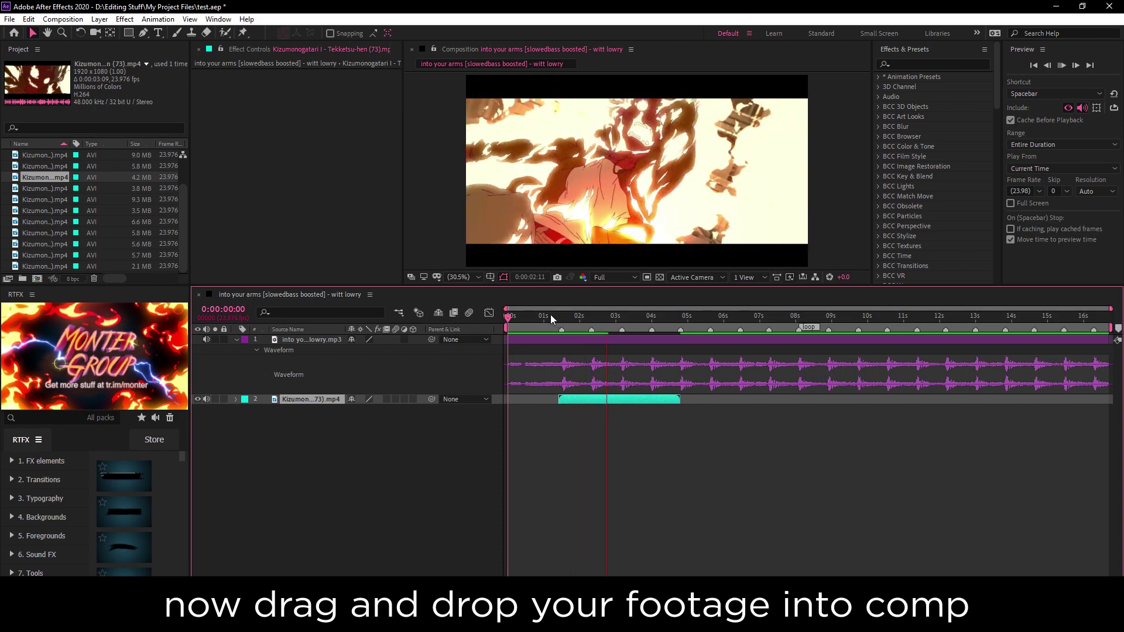
left_click(550, 315)
left_click(1010, 120)
key("space")
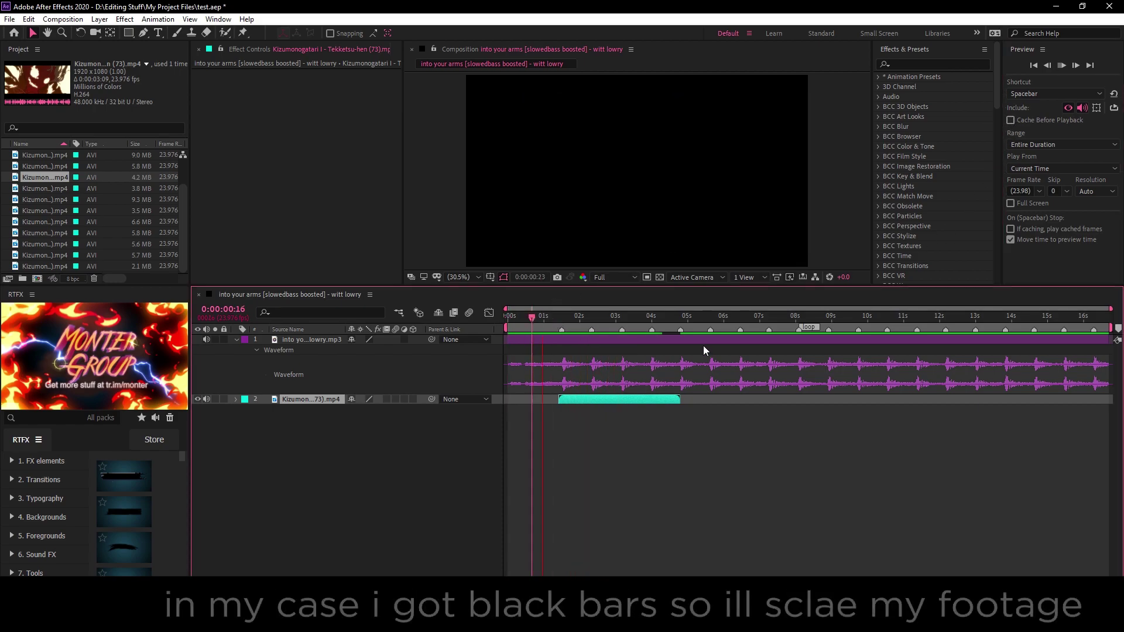
key("space")
- Scale the (73) clip to 133% so it fills the frame without black bars
key("s")
scroll(548, 240, "up", 1)
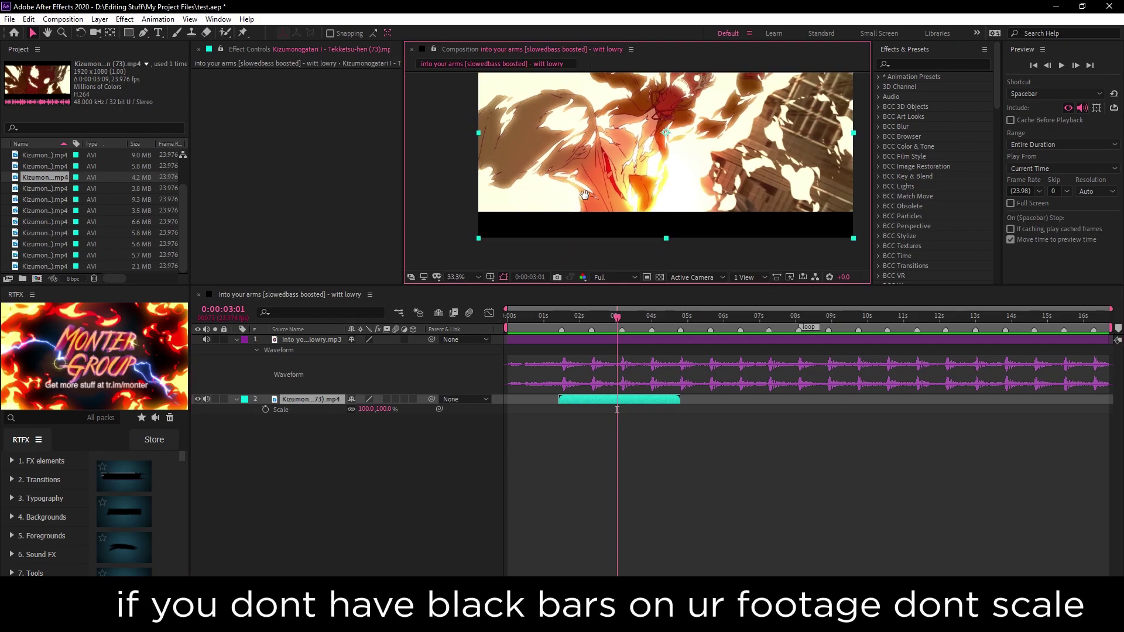
scroll(562, 199, "up", 2)
scroll(502, 176, "up", 2)
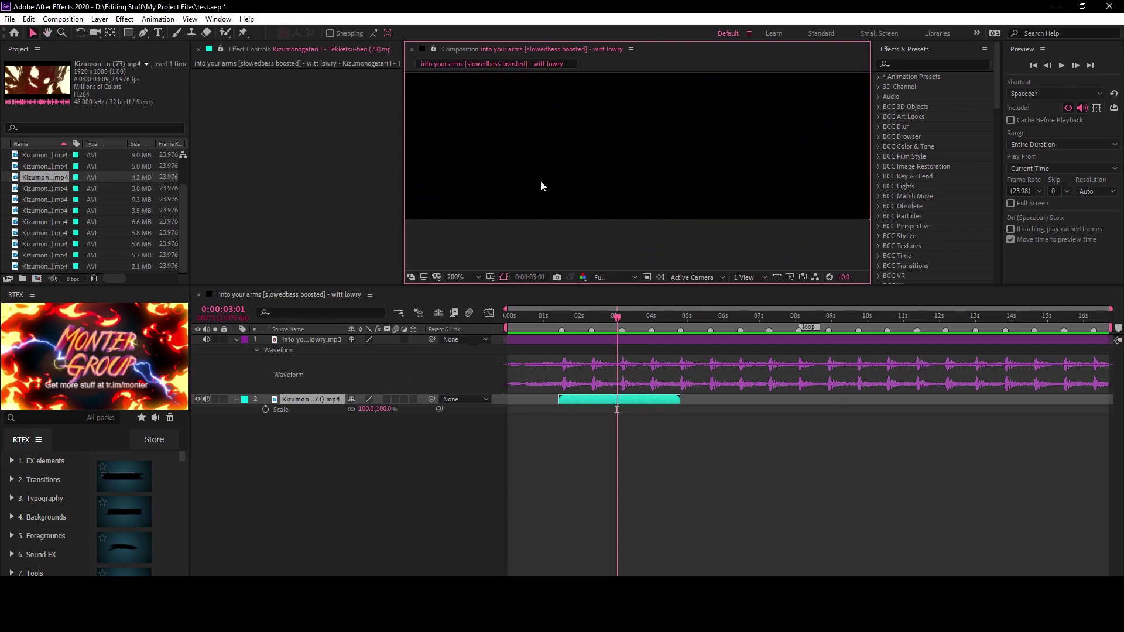
scroll(541, 234, "down", 1)
left_click(478, 277)
left_click(454, 345)
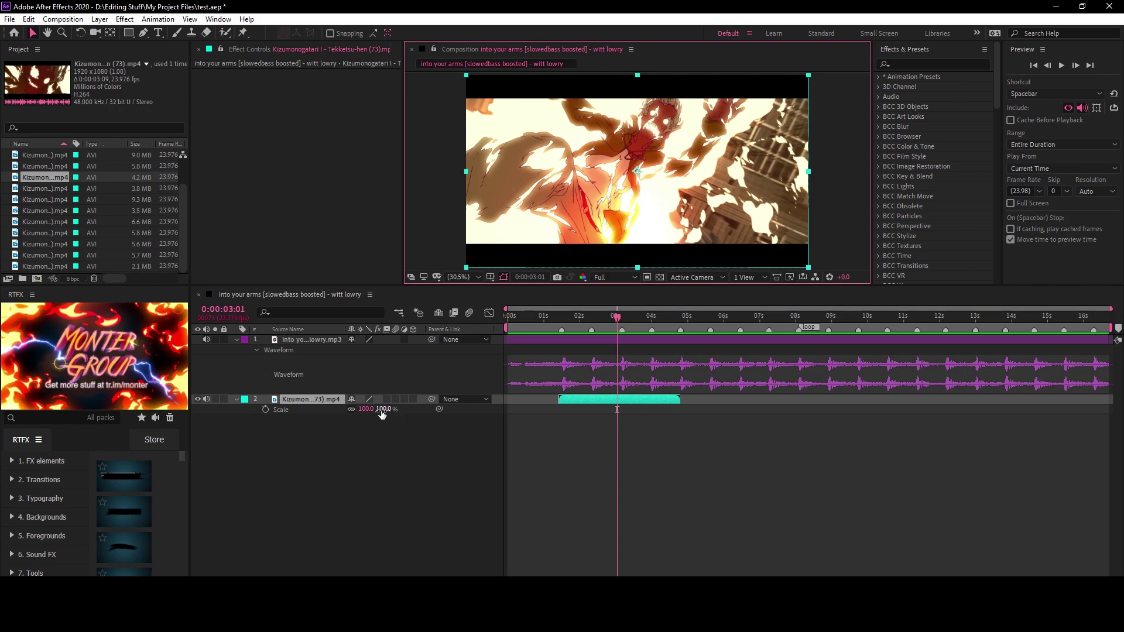
left_click_drag(381, 413, 395, 414)
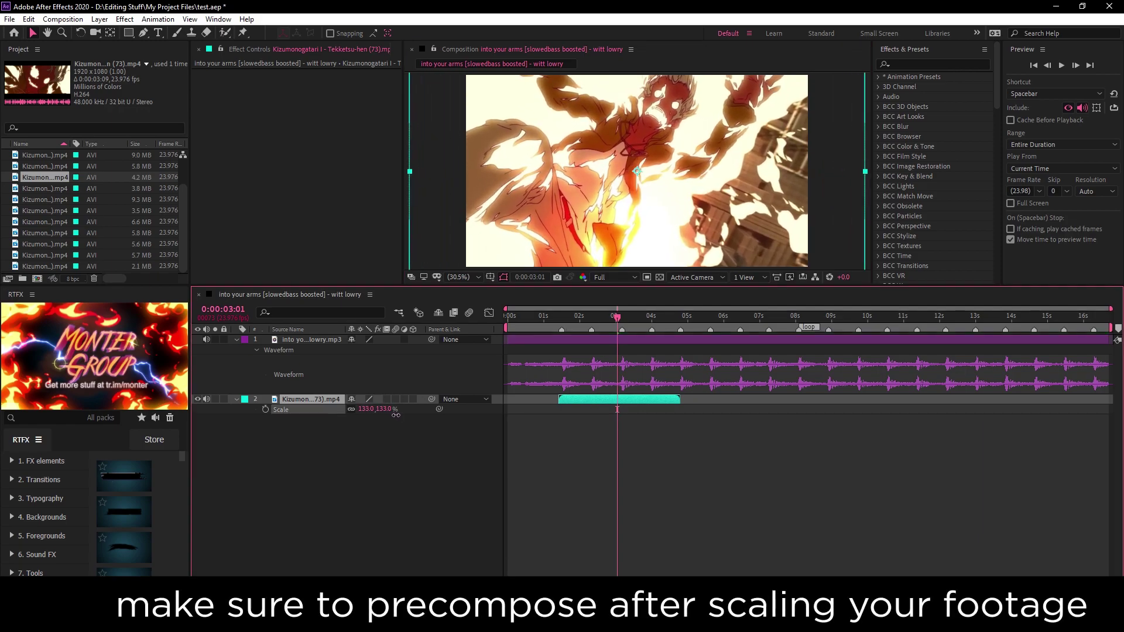
- Precompose the clip with all attributes moved, then slide it earlier onto the beat
key("ctrl+shift+c")
left_click(479, 306)
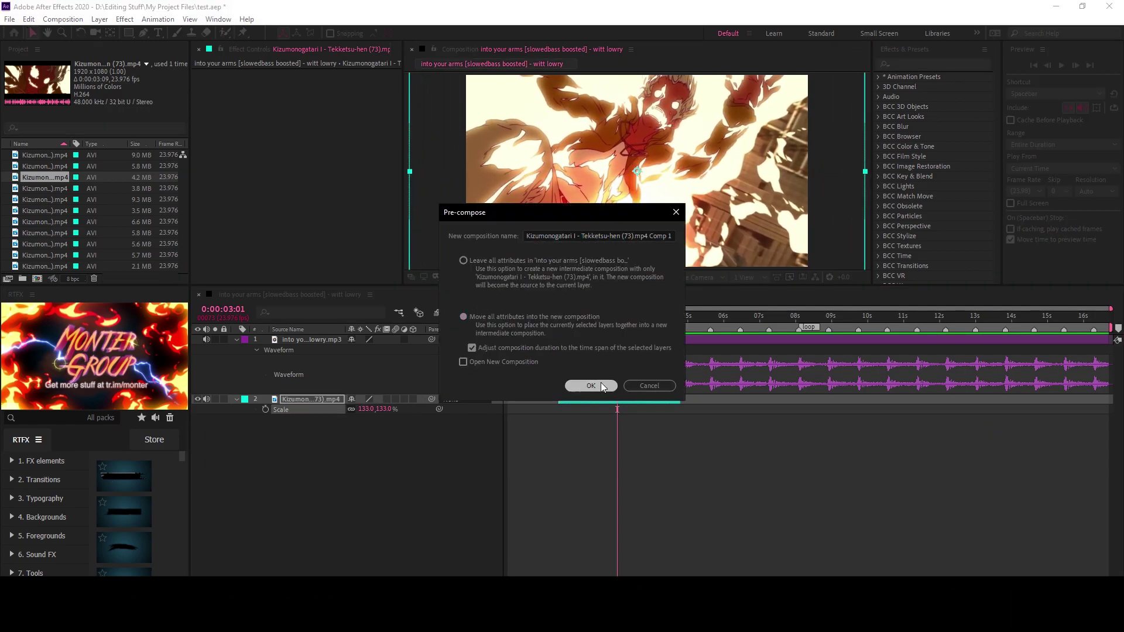
left_click(601, 381)
left_click(556, 317)
key("space")
left_click(561, 314)
left_click_drag(584, 402, 484, 411)
- Lock the song layer, then add and precompose the (66) clip near 1 second
key("space")
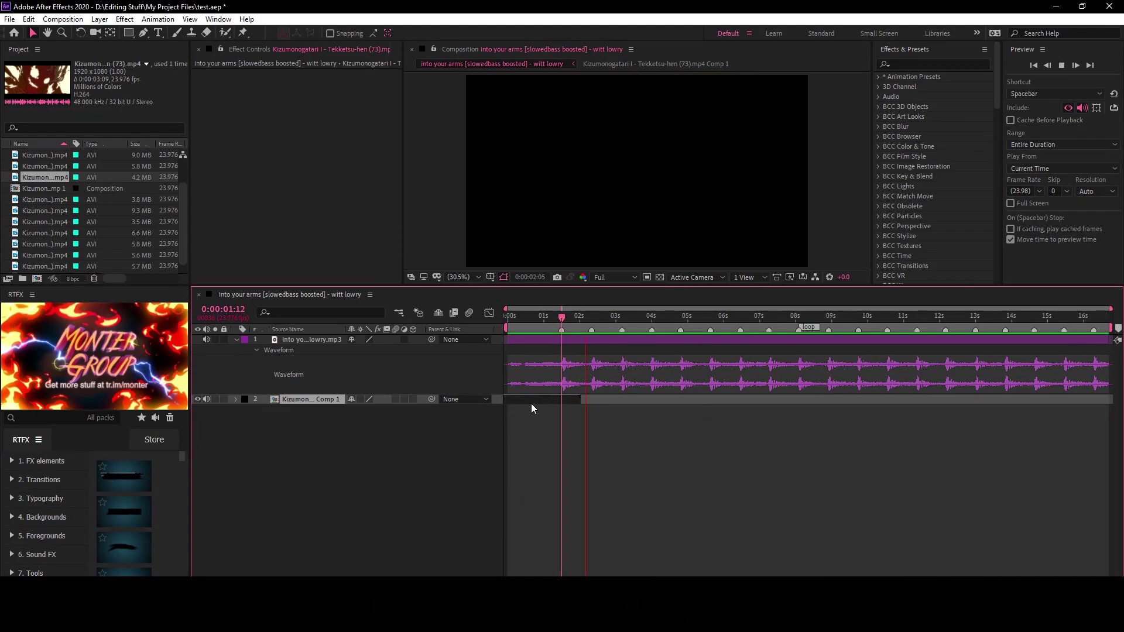
key("space")
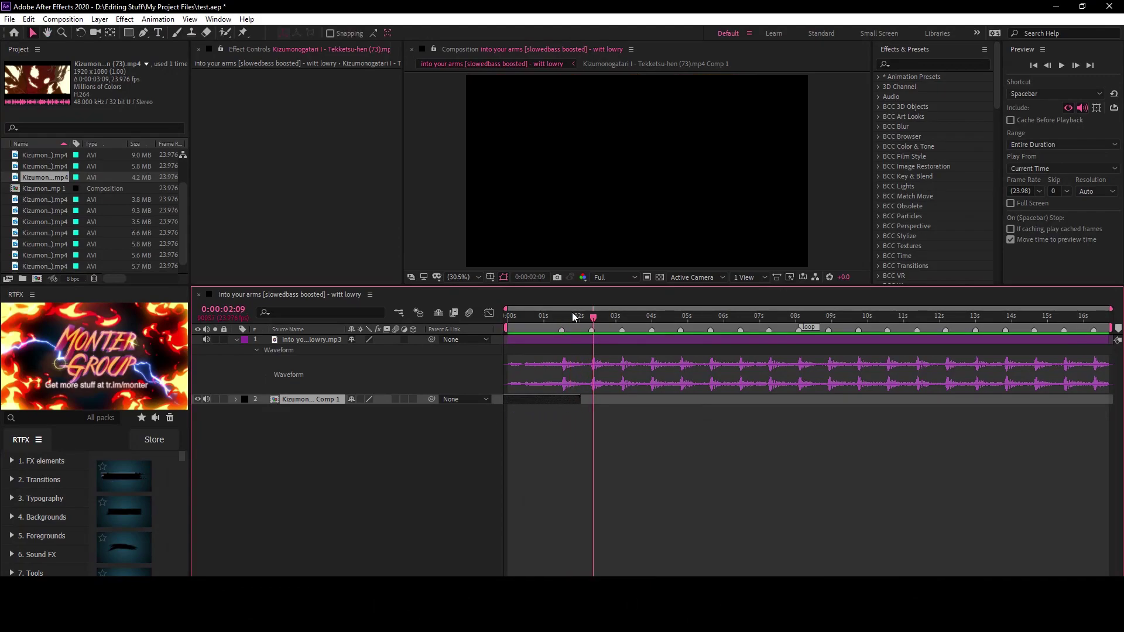
left_click(563, 317)
key("space")
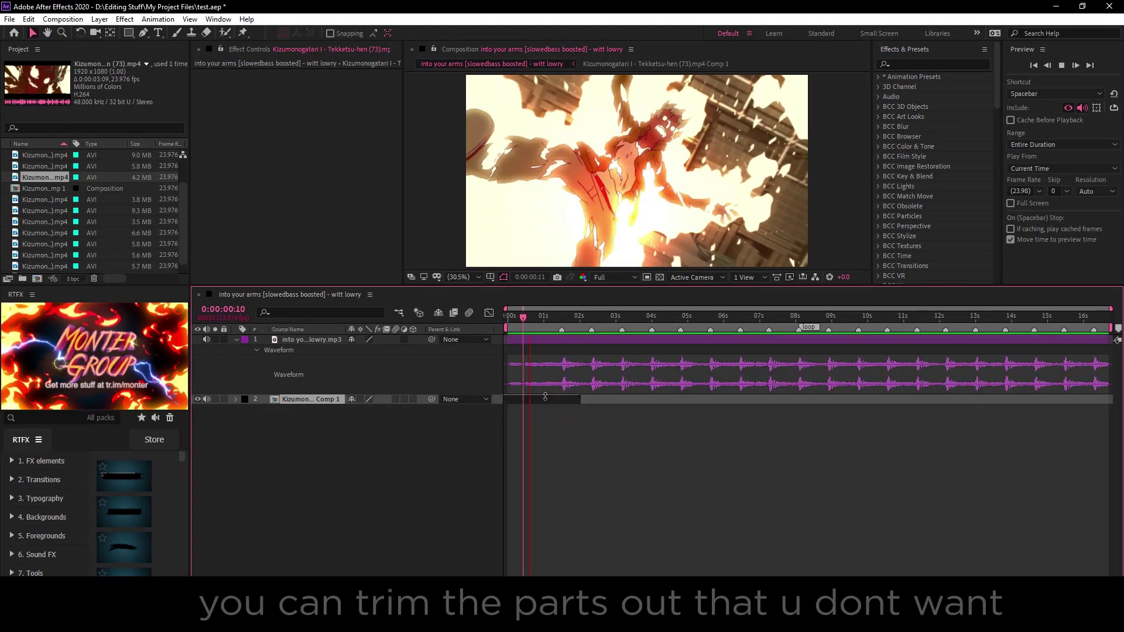
left_click(224, 339)
key("space")
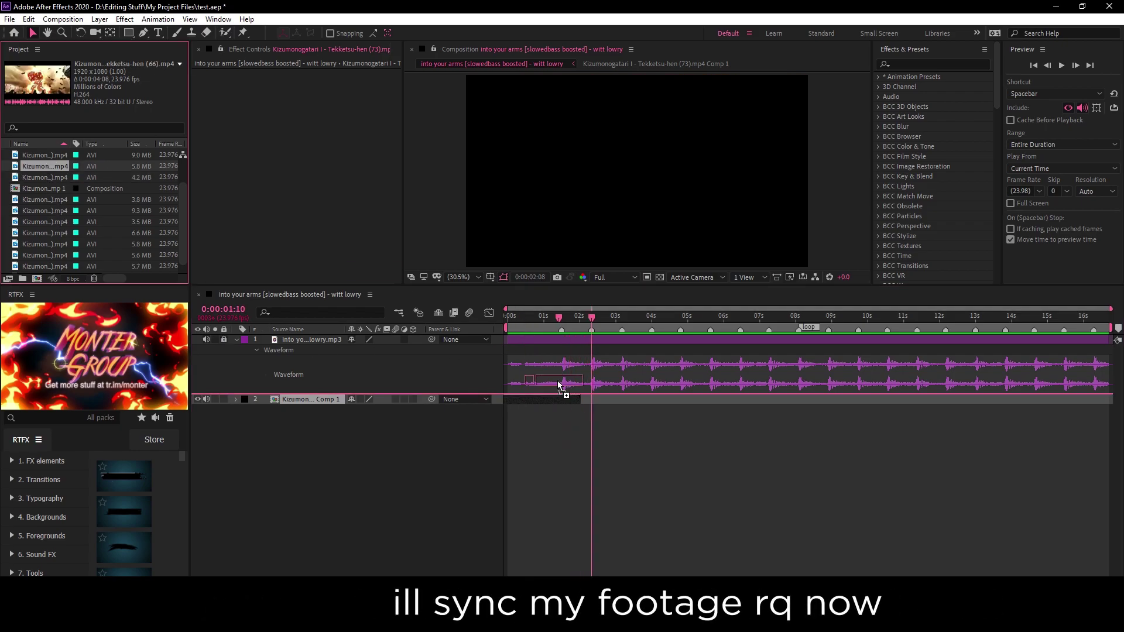
left_click_drag(50, 166, 550, 404)
key("ctrl+shift+c")
key("Return")
key("space")
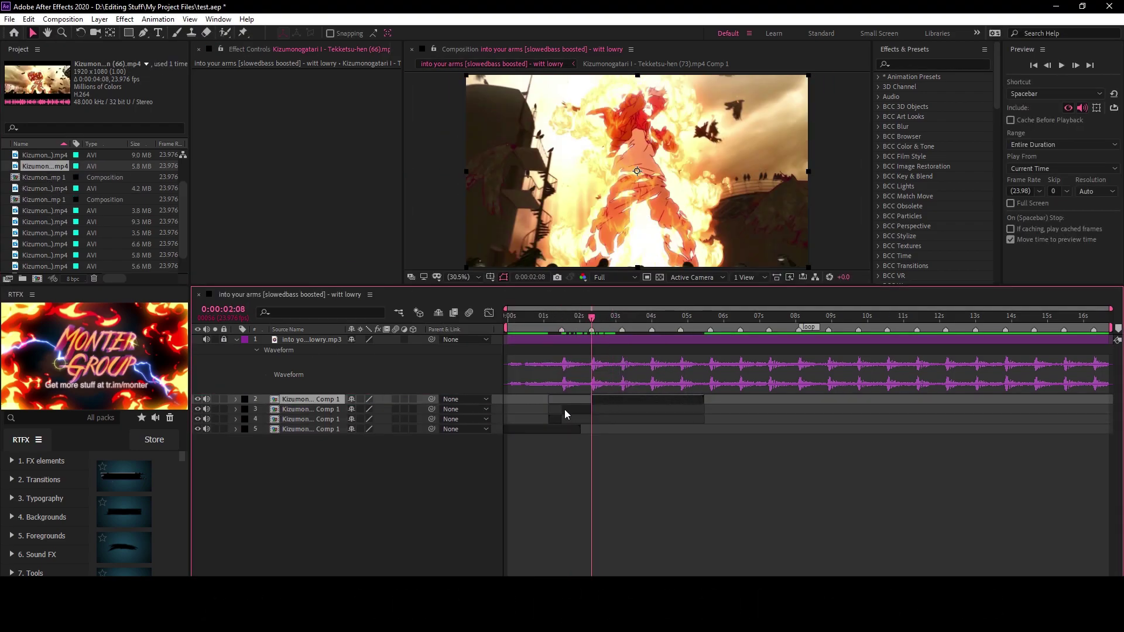
- Add and precompose the (63) clip, aligning it with the beat marker
left_click_drag(45, 154, 507, 398)
key("ctrl+shift+c")
left_click(584, 384)
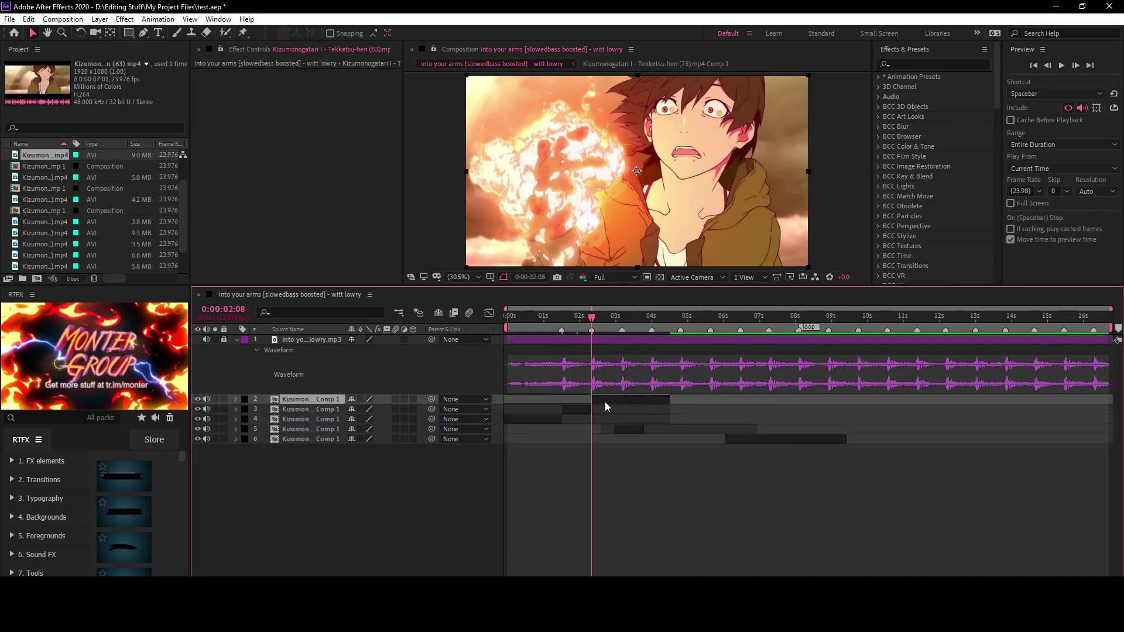
left_click_drag(605, 409, 584, 411)
left_click(619, 316)
left_click_drag(619, 316, 622, 317)
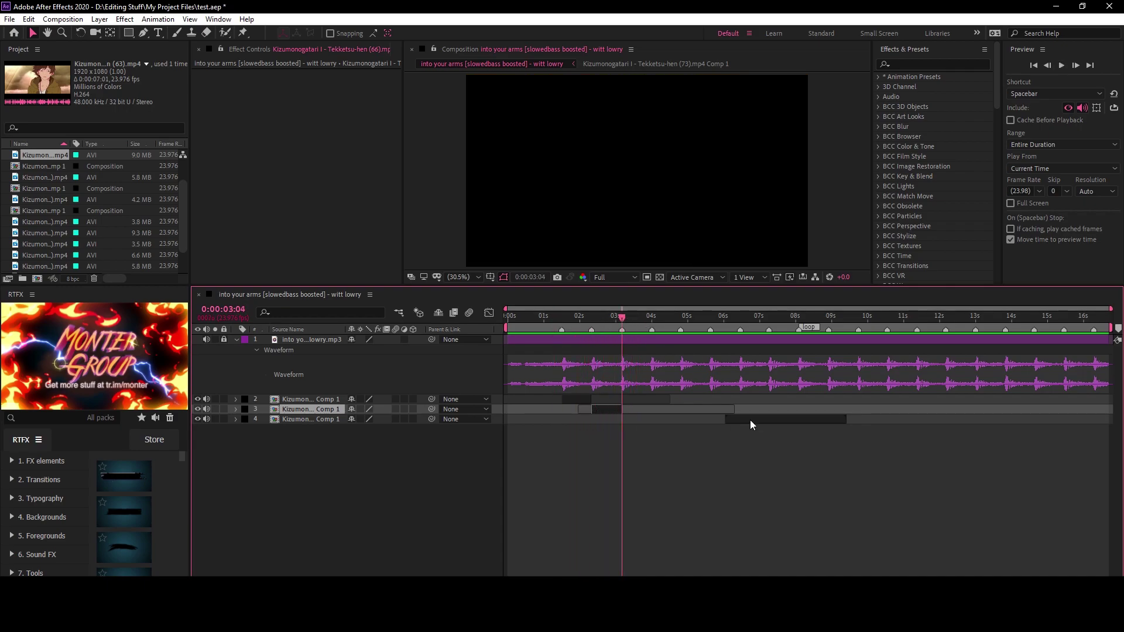
left_click_drag(743, 419, 579, 419)
key("space")
key("space")
- Add the (92) and (272) clips near 4 seconds, undoing the accidental extra layers
left_click(39, 244)
scroll(39, 244, "down", 1)
left_click(40, 186)
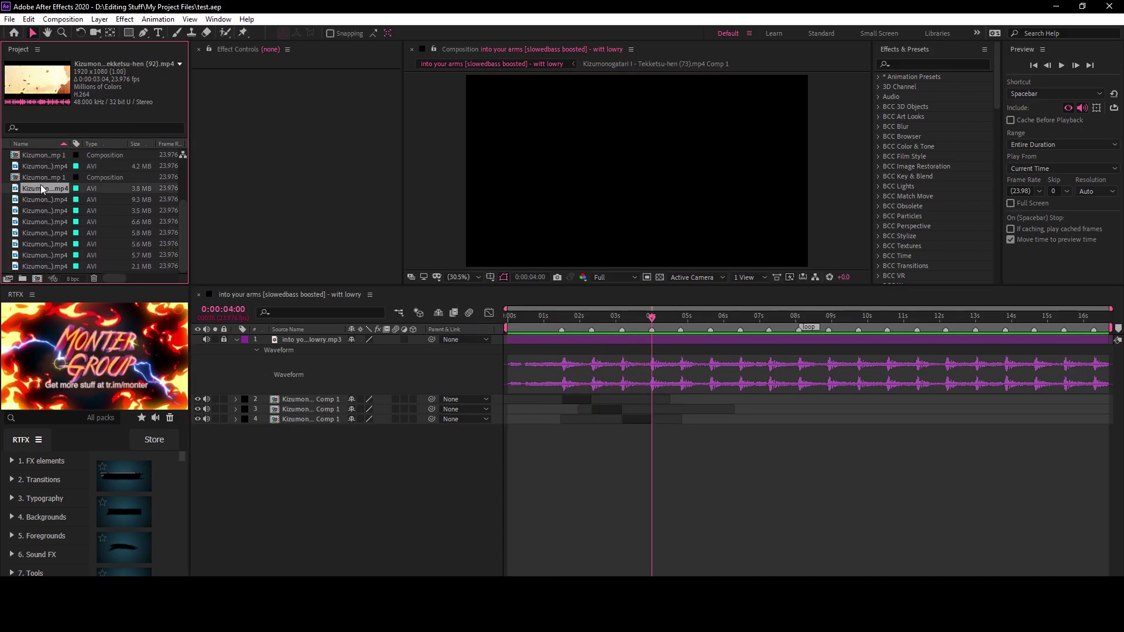
left_click_drag(37, 188, 689, 427)
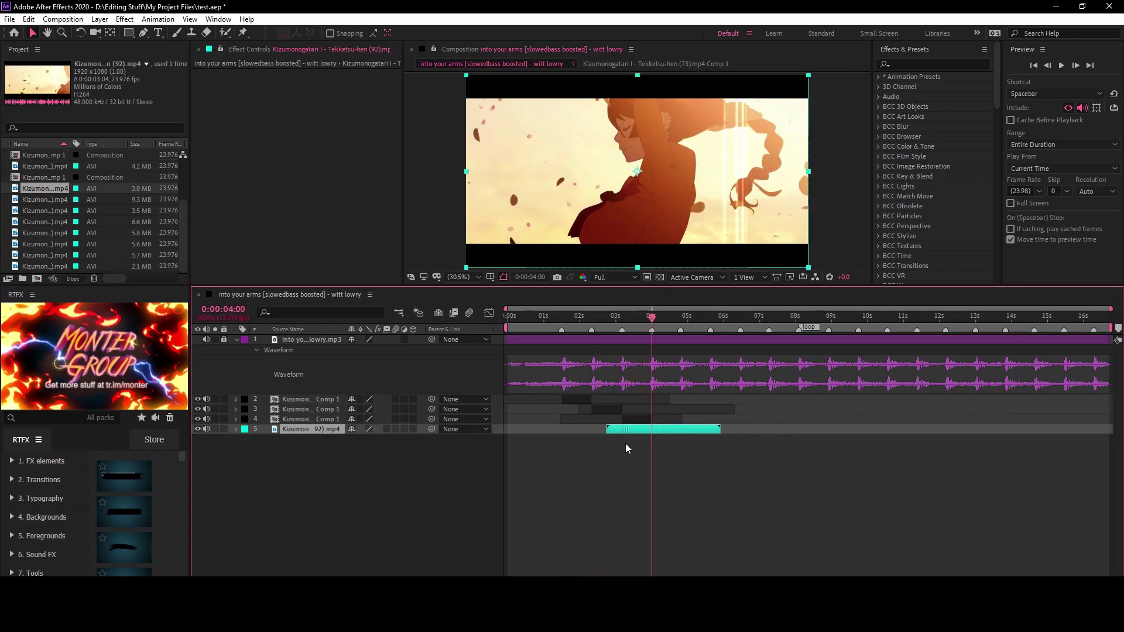
key("ctrl+z")
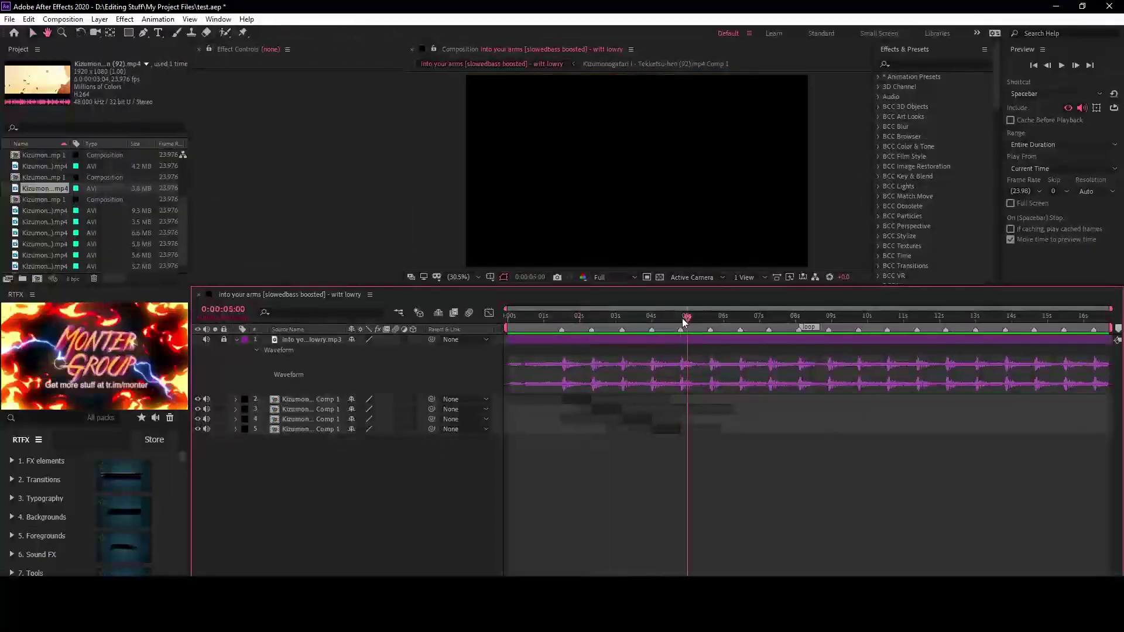
left_click(39, 222)
left_click_drag(86, 235, 690, 439)
key("s")
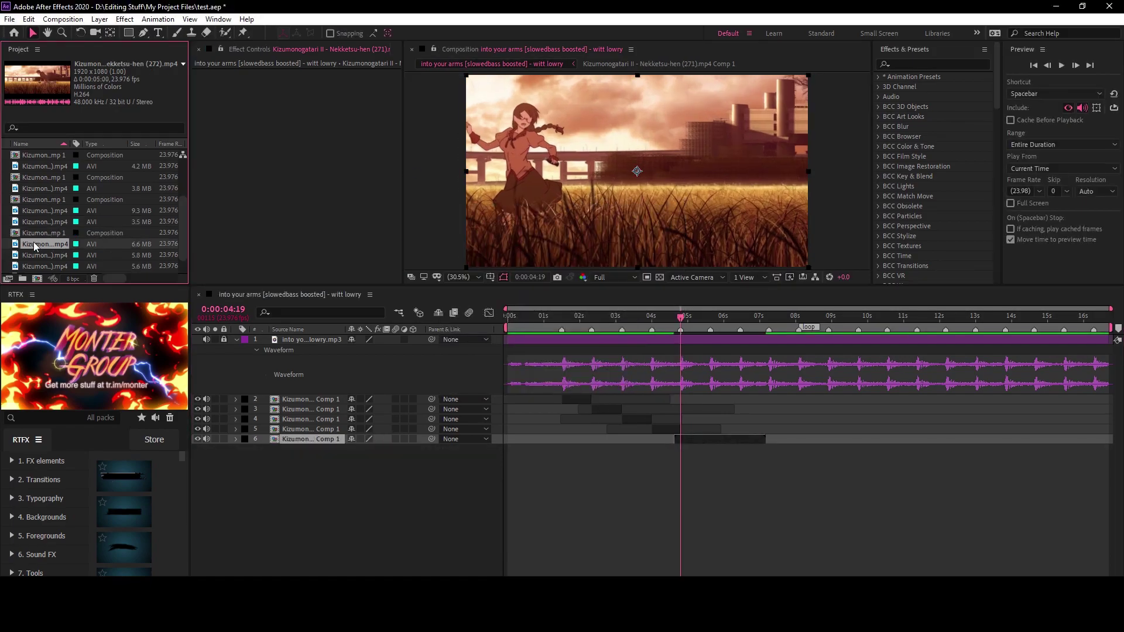
left_click(707, 319)
key("ctrl+shift+d")
key("ctrl+d")
key("ctrl+z")
key("ctrl+z")
key("space")
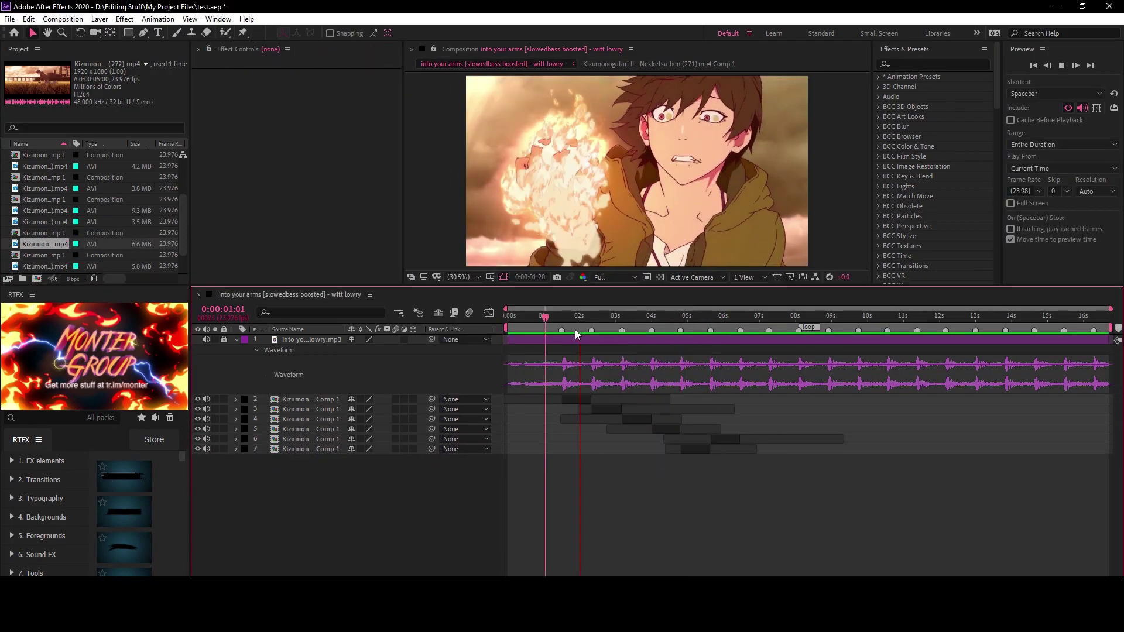
- Add and precompose the (277) and (283) clips near 6 seconds, then preview from the start
scroll(31, 235, "down", 1)
left_click(31, 236)
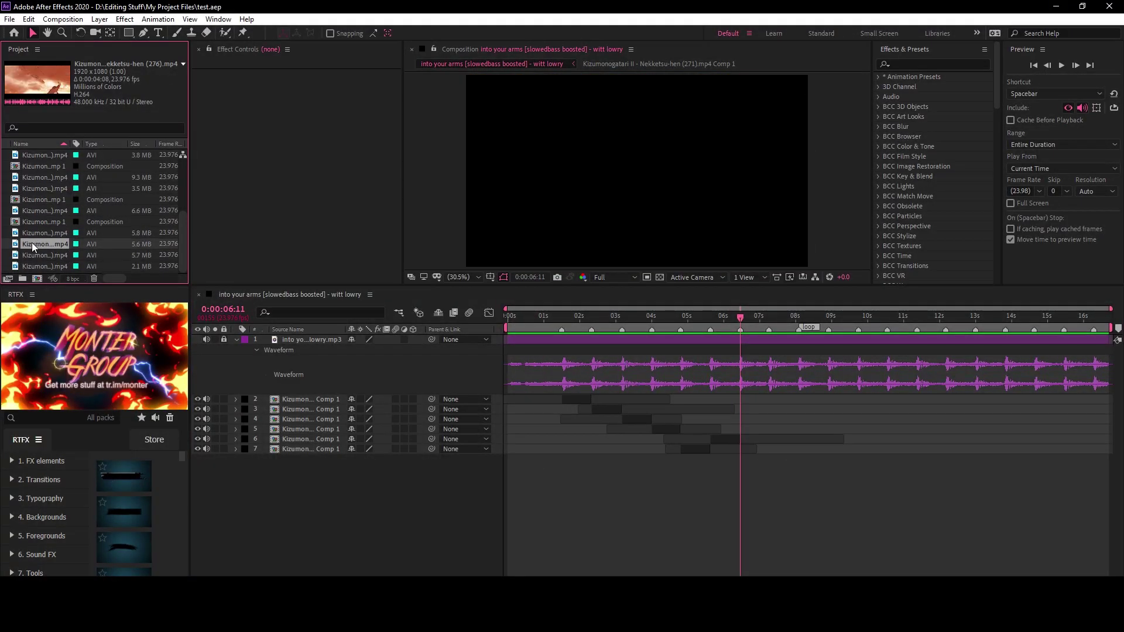
left_click_drag(31, 255, 673, 451)
key("ctrl+shift+c")
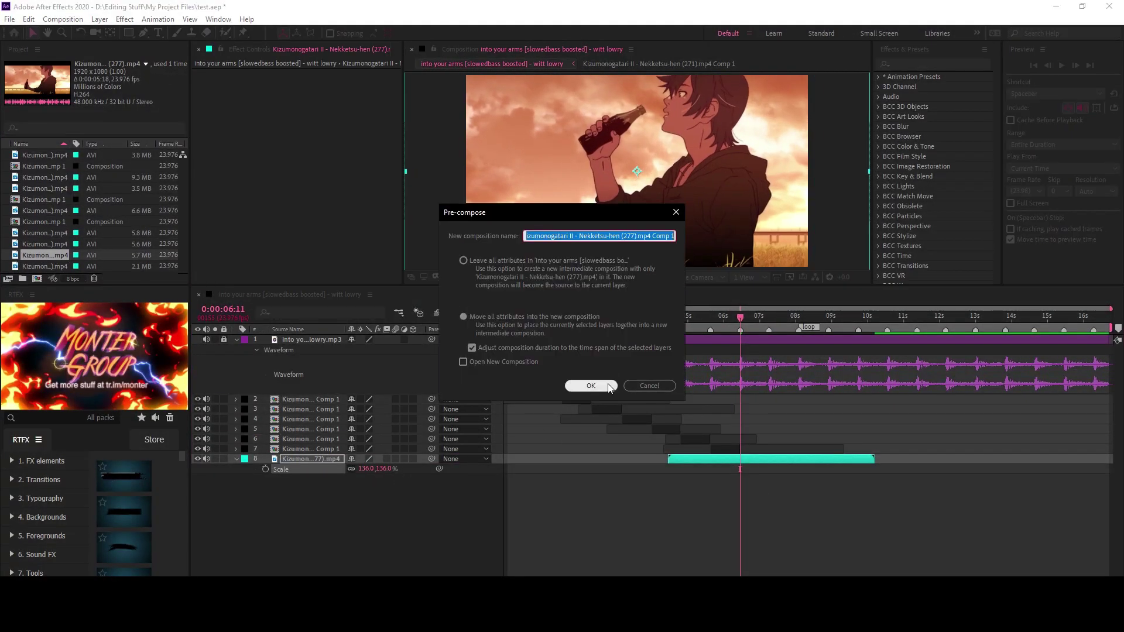
left_click(591, 386)
left_click(36, 266)
left_click_drag(36, 266, 779, 469)
key("Home")
key("space")
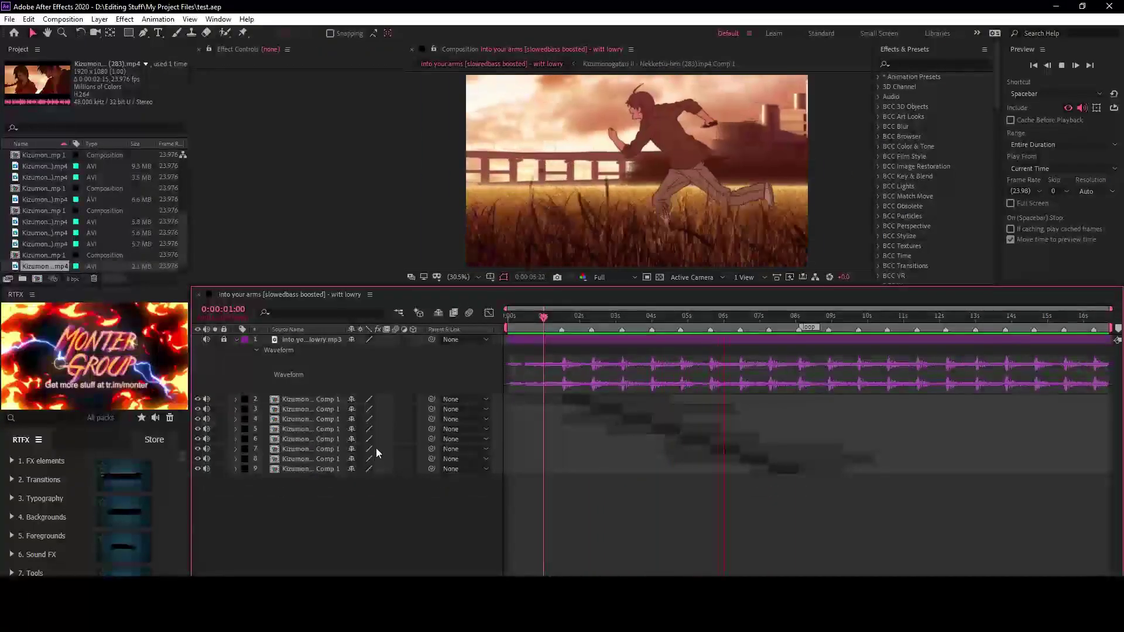
key("space")
key("equal")
key("equal")
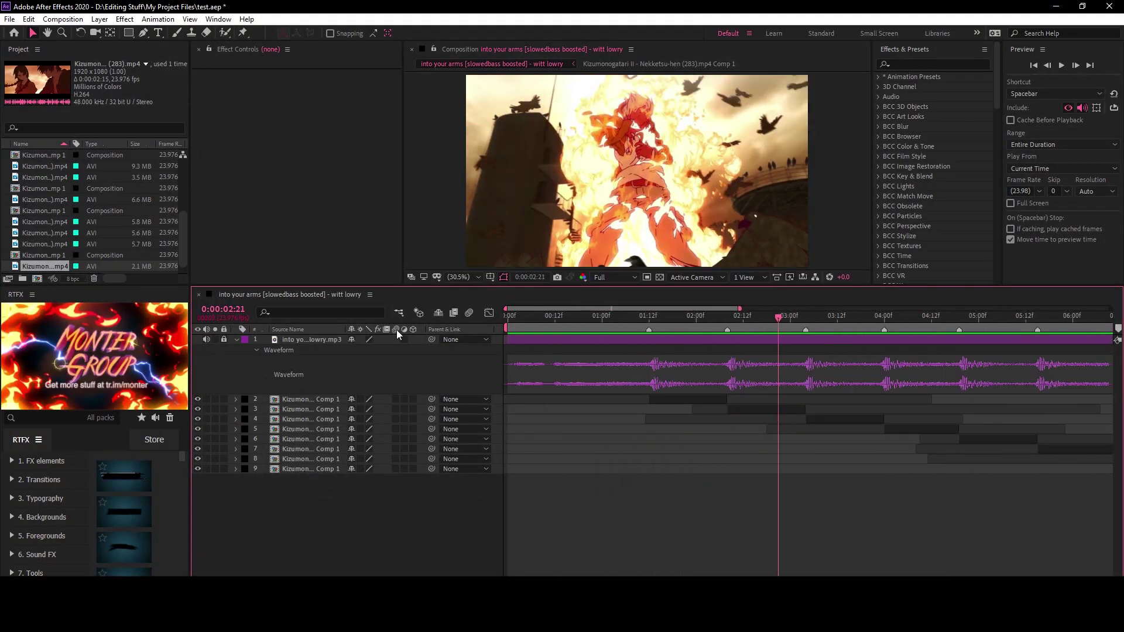
- Enable layer motion blur, set preview resolution to Quarter, and preview from 1:07 to 1:12
left_click(603, 316)
left_click(612, 277)
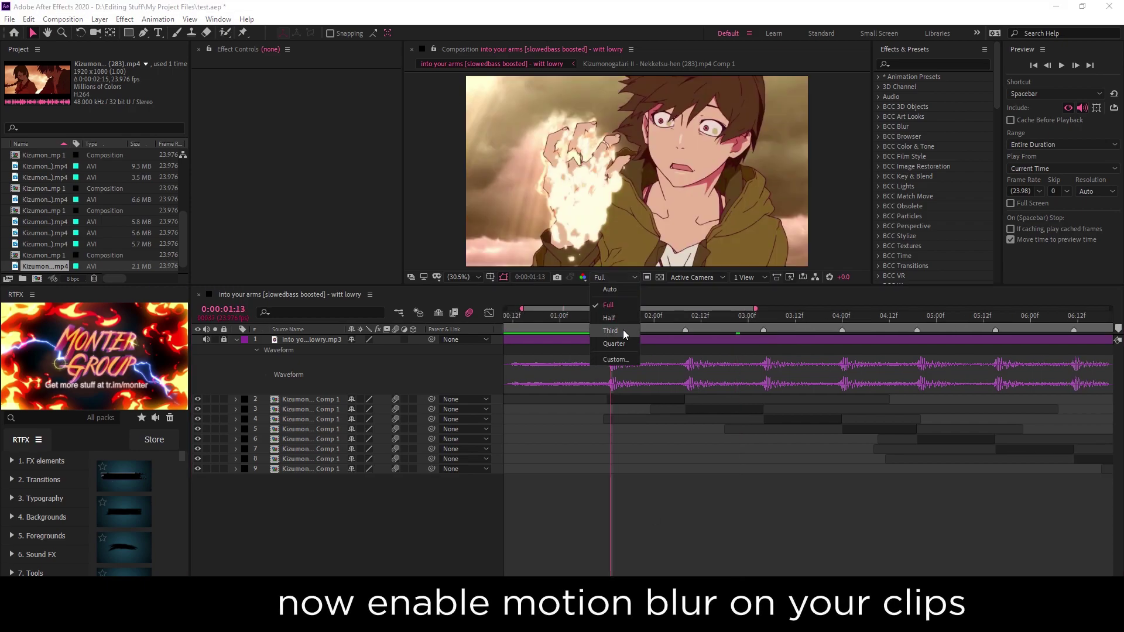
left_click(615, 343)
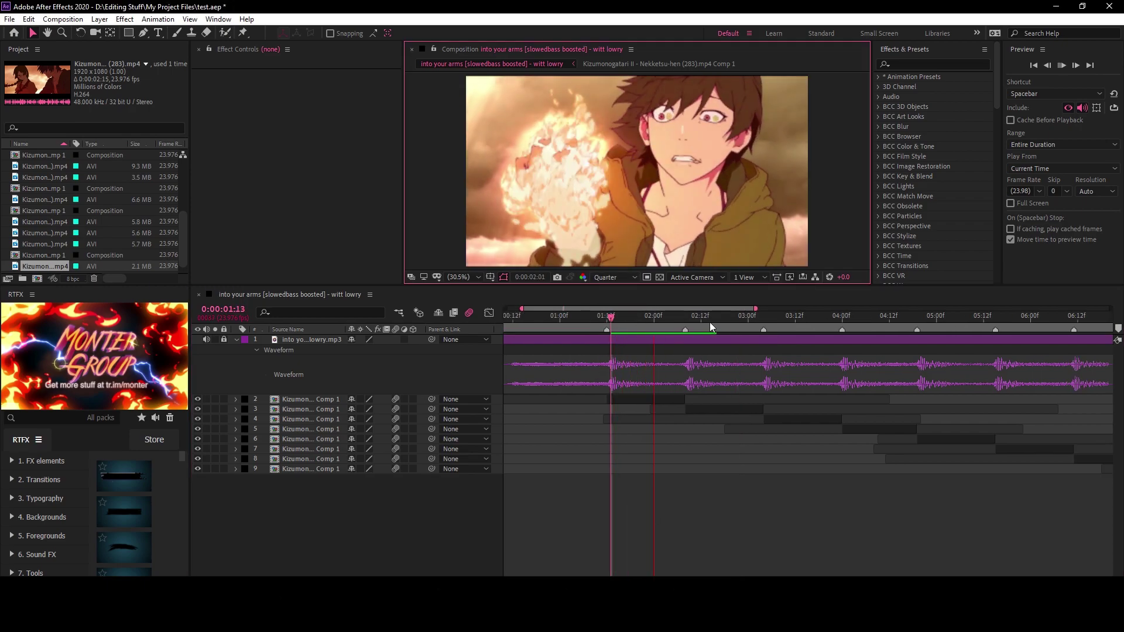
left_click(588, 316)
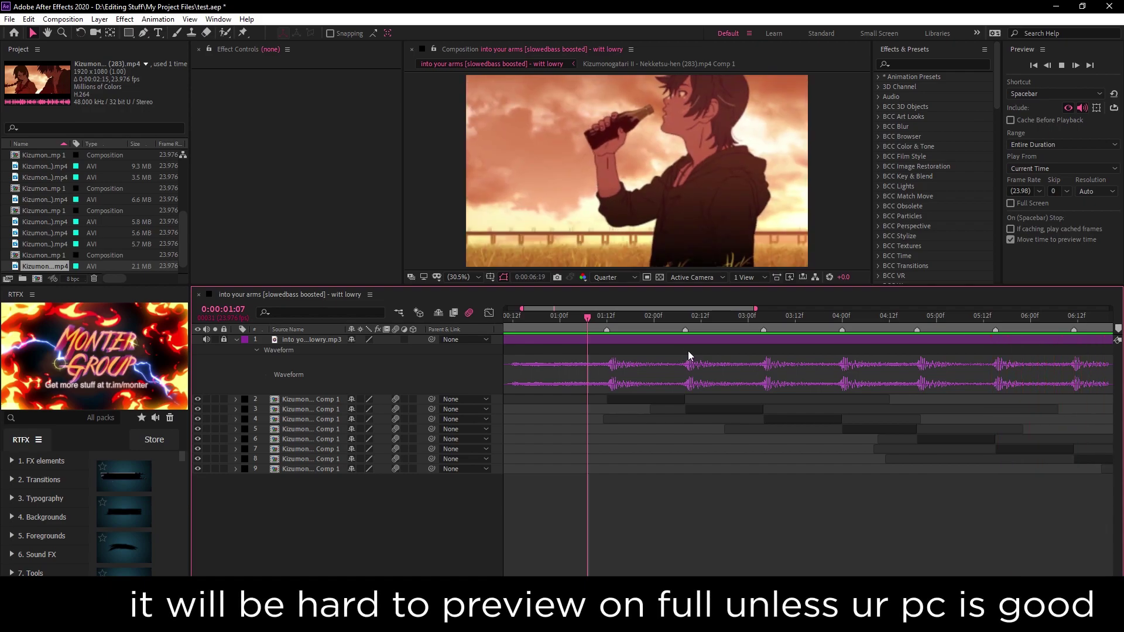
left_click(606, 319)
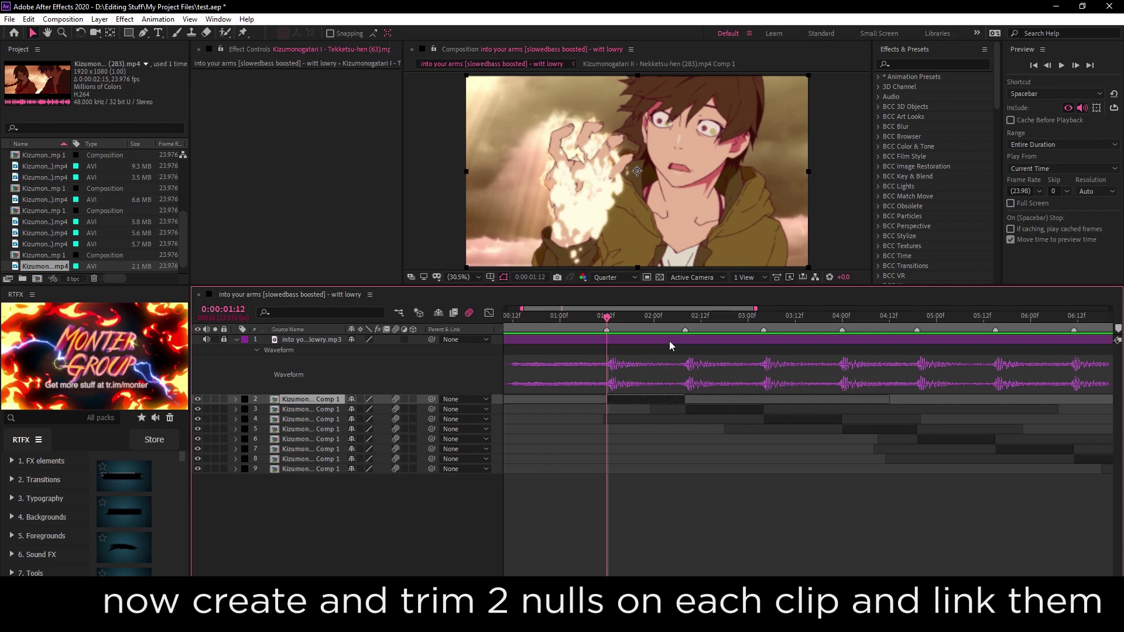
- Add a null layer and trim it to span 01:12 to 02:08, deleting the leftover piece
right_click(424, 404)
mouse_move(444, 410)
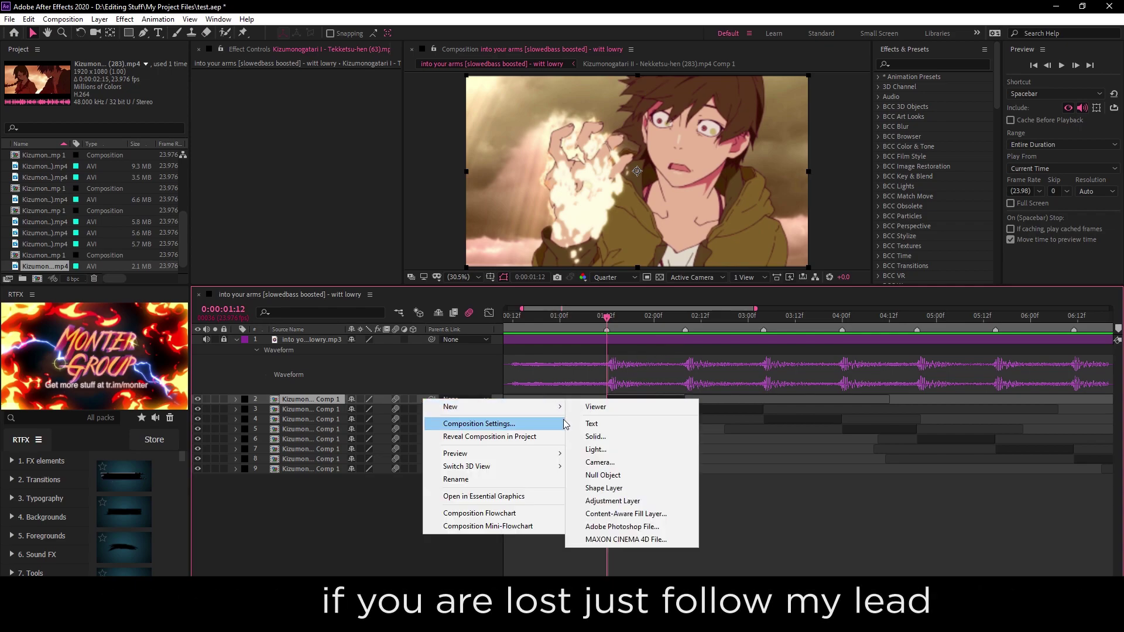
left_click(608, 478)
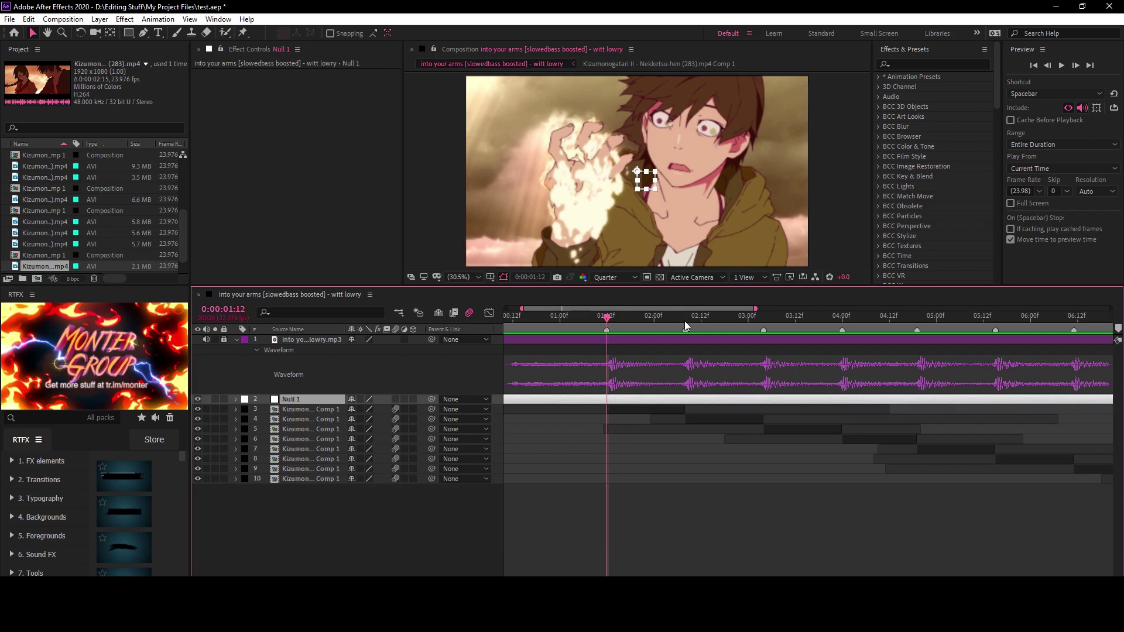
key("ctrl+shift+d")
left_click(686, 324)
key("alt+bracketright")
left_click(580, 413)
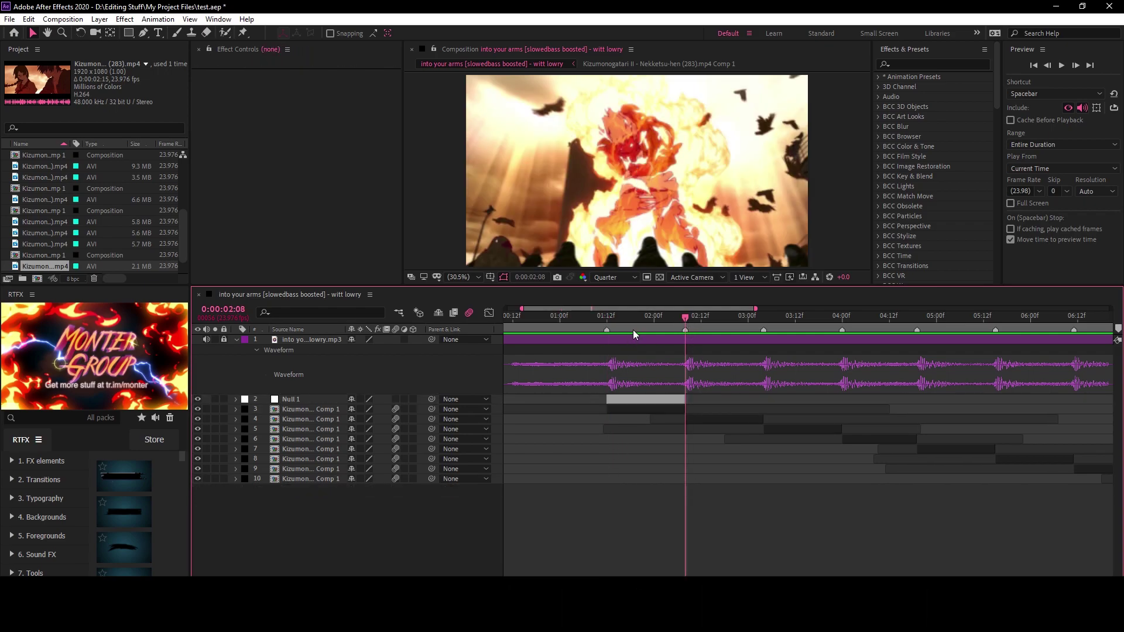
key("Delete")
- Duplicate the Null 1 layer and select the new copy
left_click(647, 325)
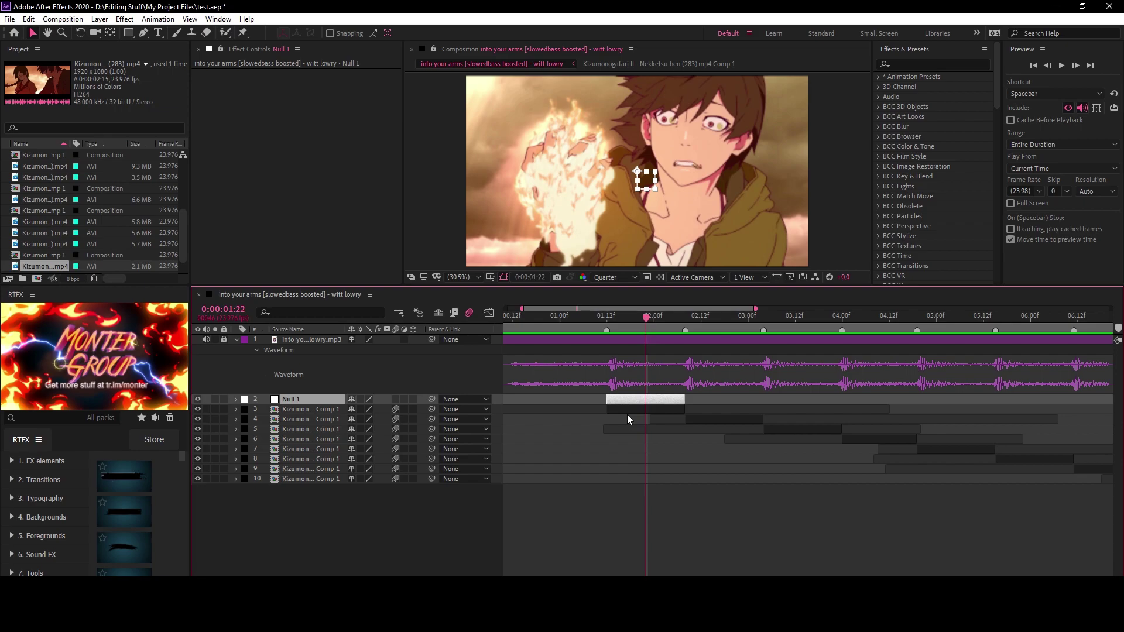
key("ctrl+d")
left_click(627, 416)
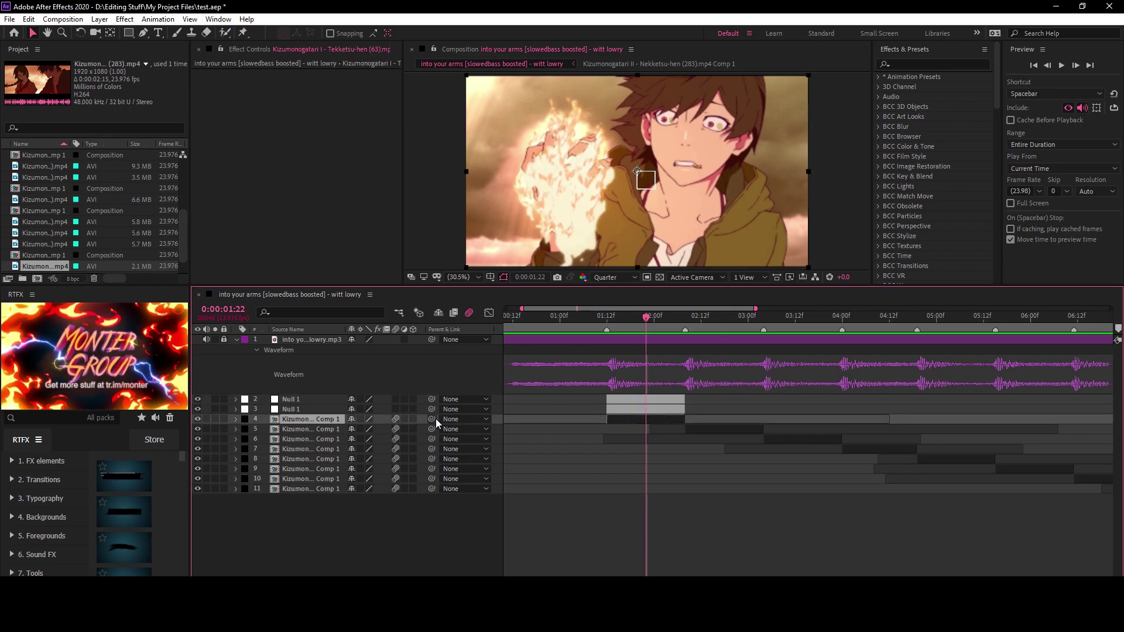
left_click(287, 409)
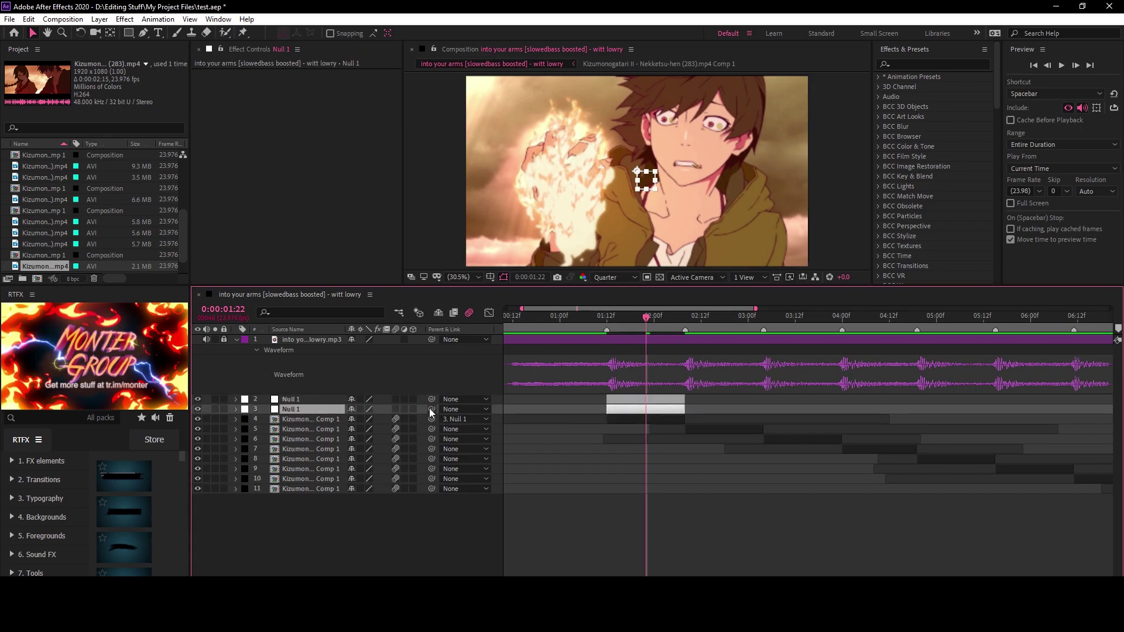
- Parent the second Null 1 to the first and keyframe Scale from 320% at 01:12 to 100%, eased
left_click_drag(431, 408, 312, 401)
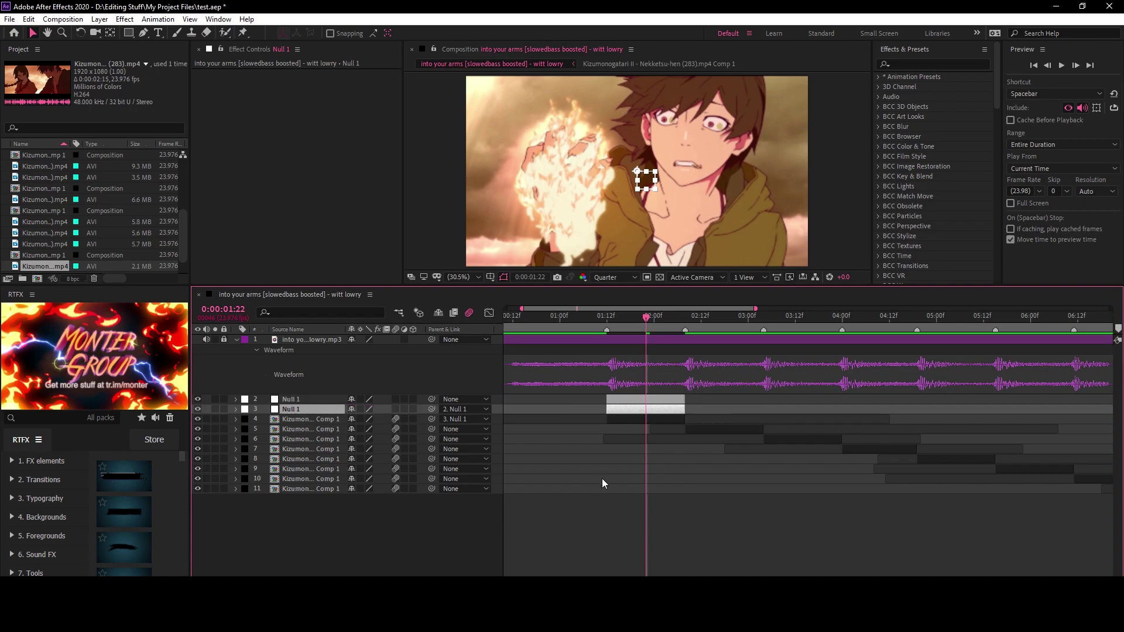
left_click(646, 518)
left_click(612, 320)
key("s")
left_click_drag(378, 419, 485, 430)
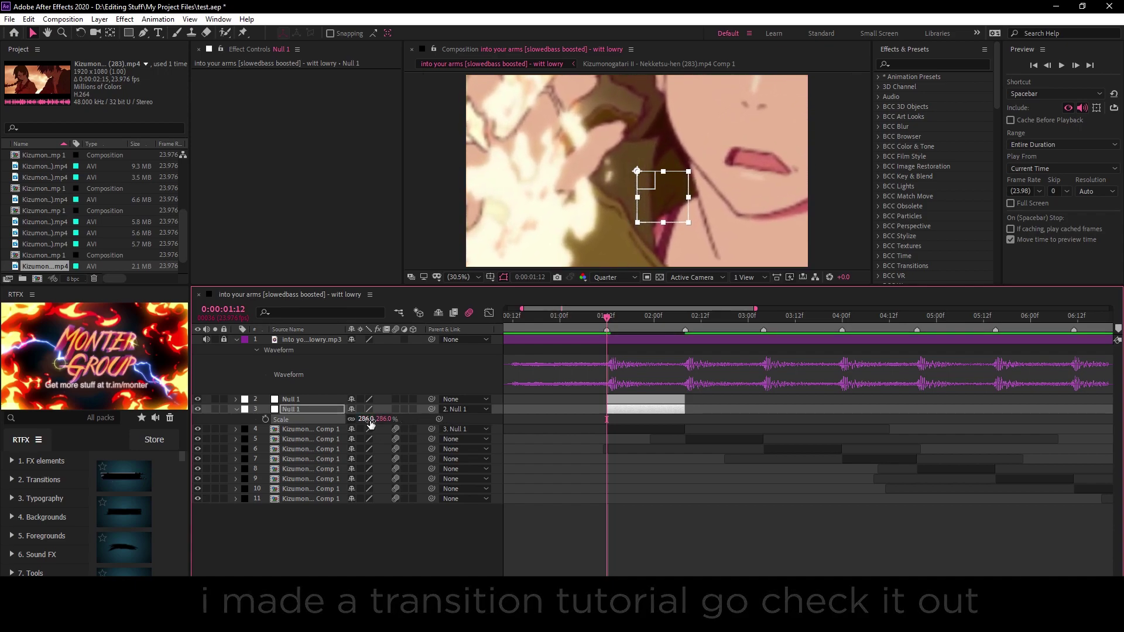
left_click_drag(370, 424, 380, 434)
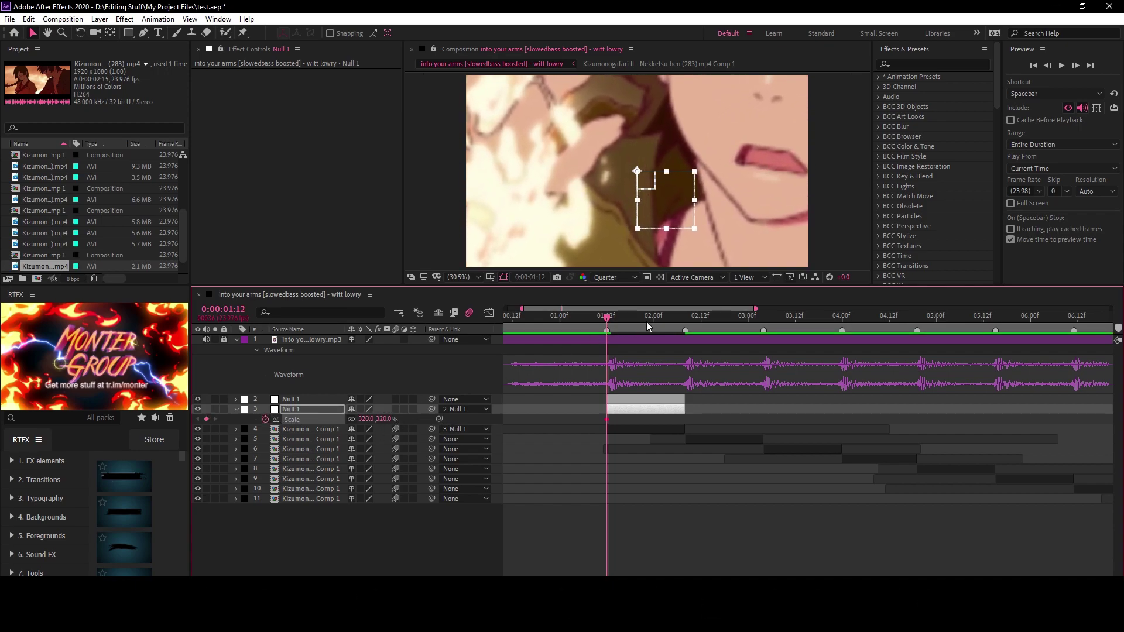
left_click(669, 321)
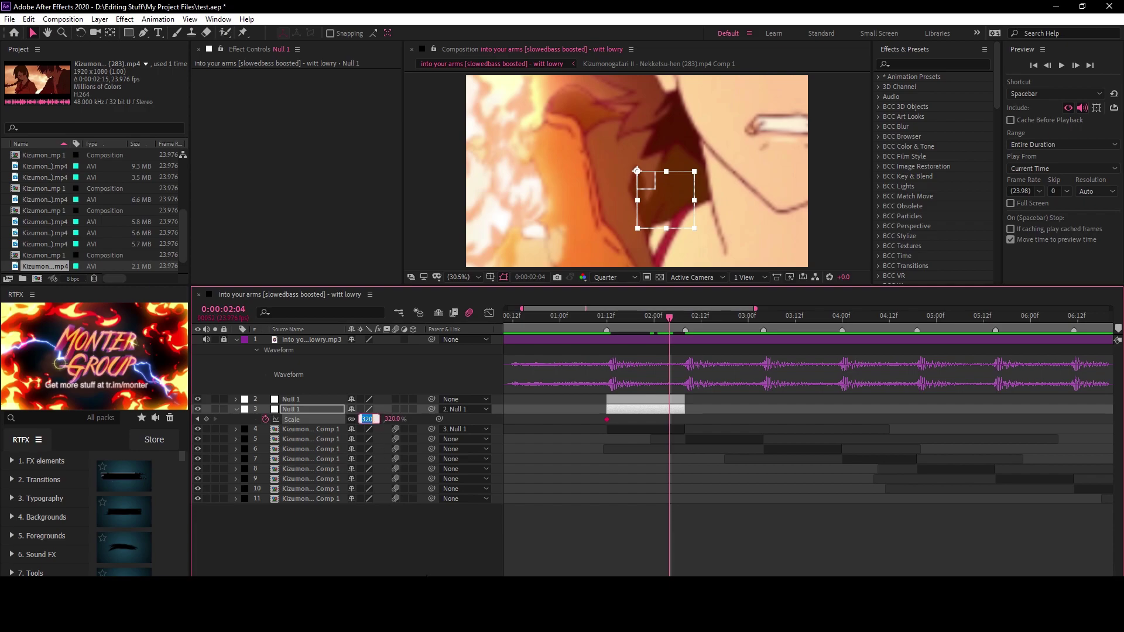
type("100")
key("Return")
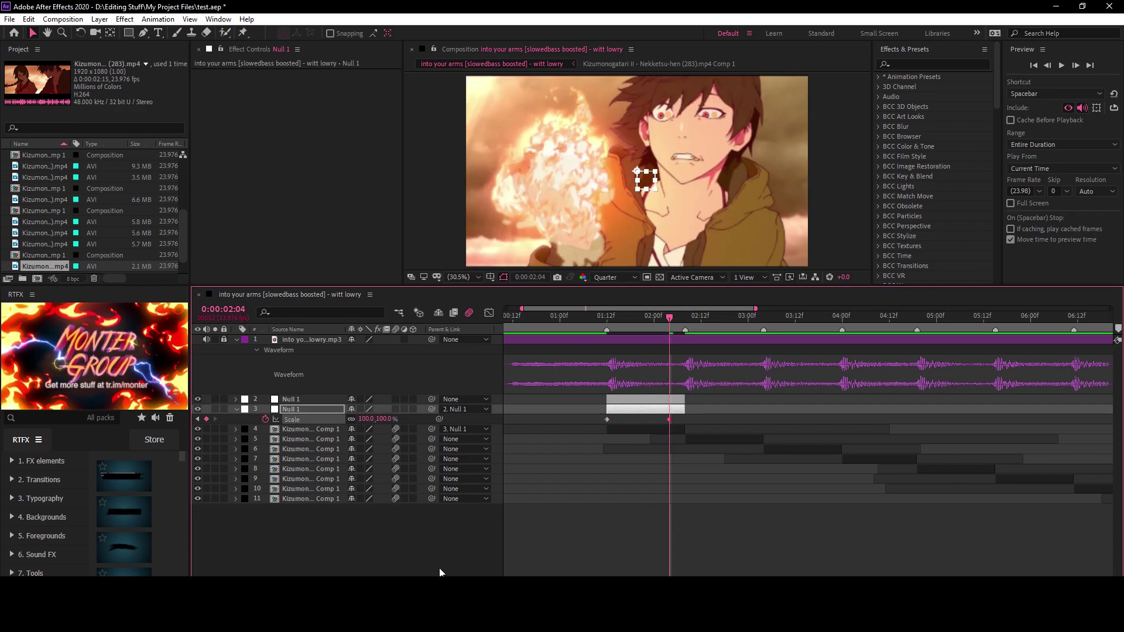
left_click_drag(674, 419, 684, 420)
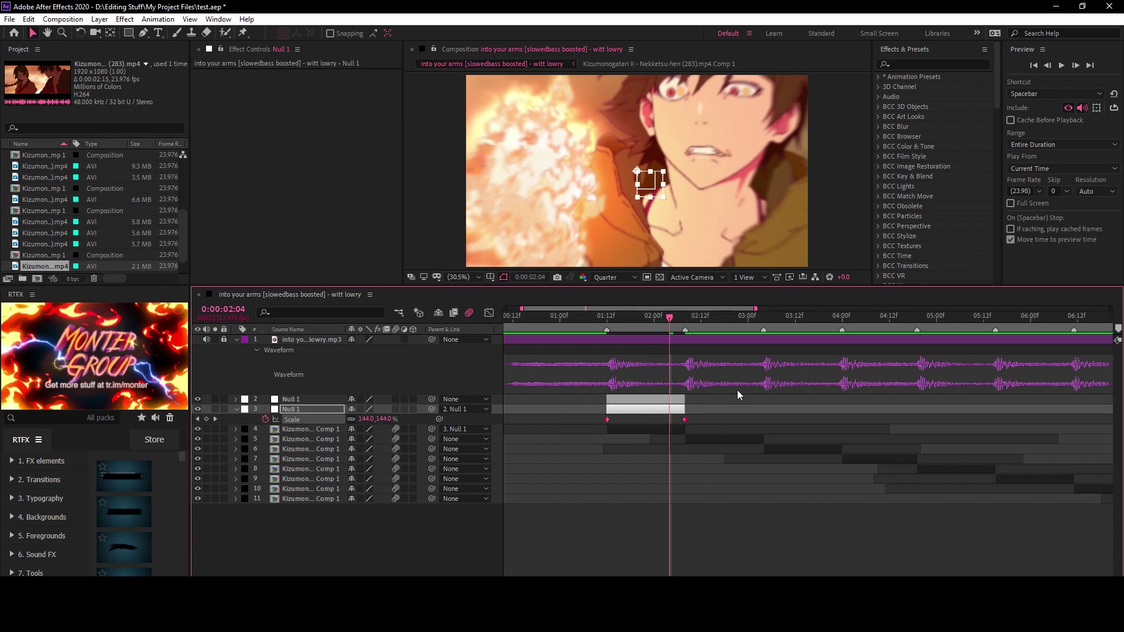
key("F9")
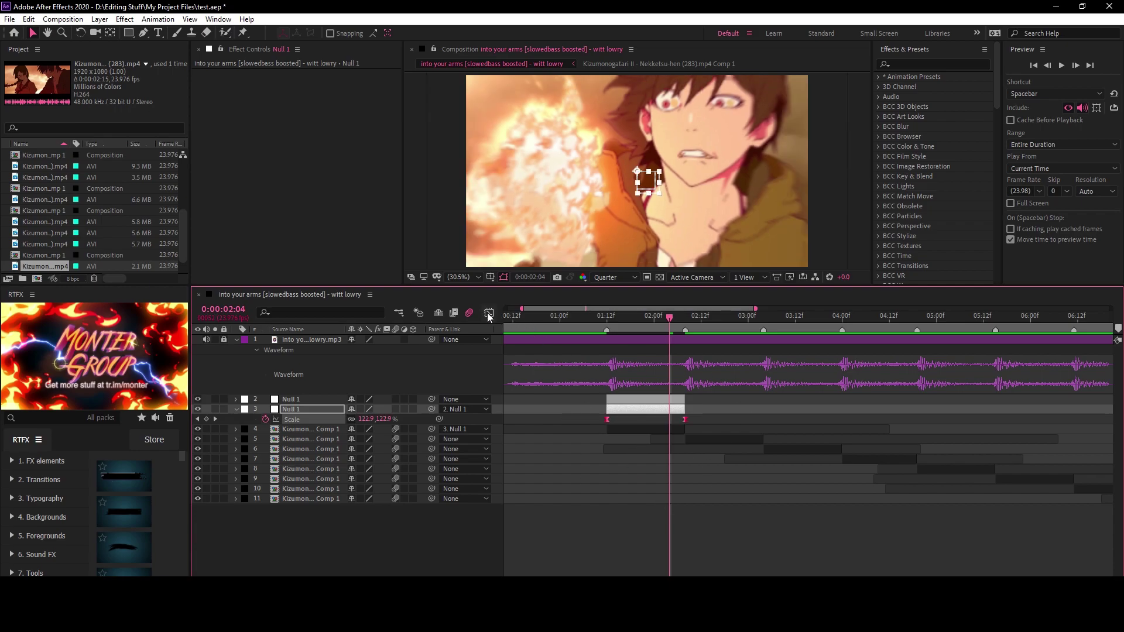
- Shape the Scale curve in the Graph Editor into a sharp drop with a long end ease, previewing it
left_click(489, 314)
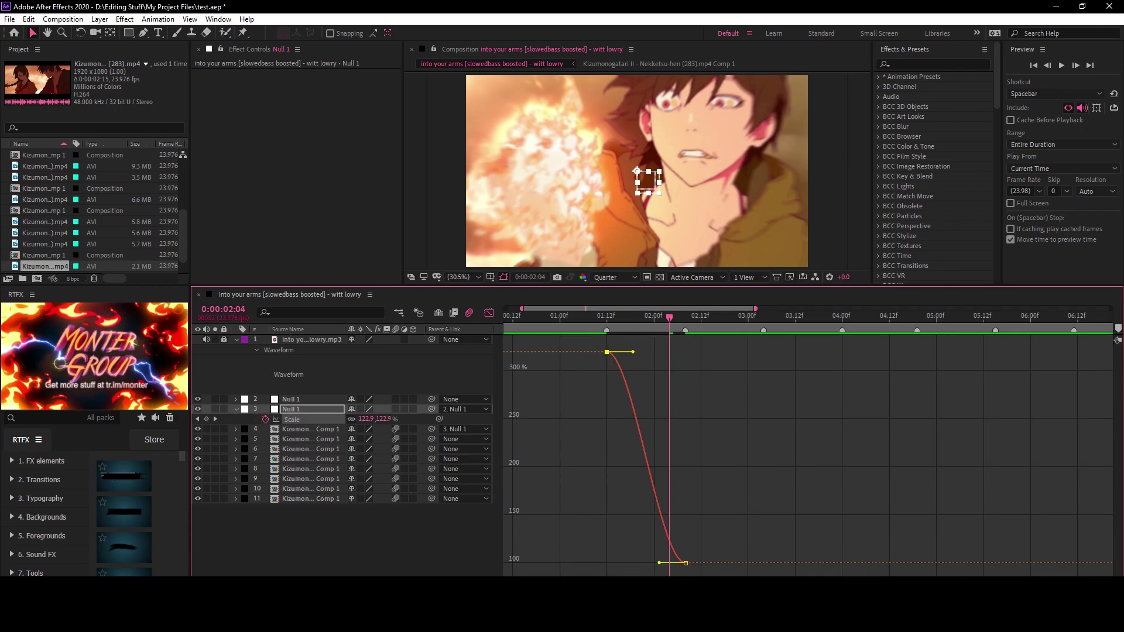
key("equal")
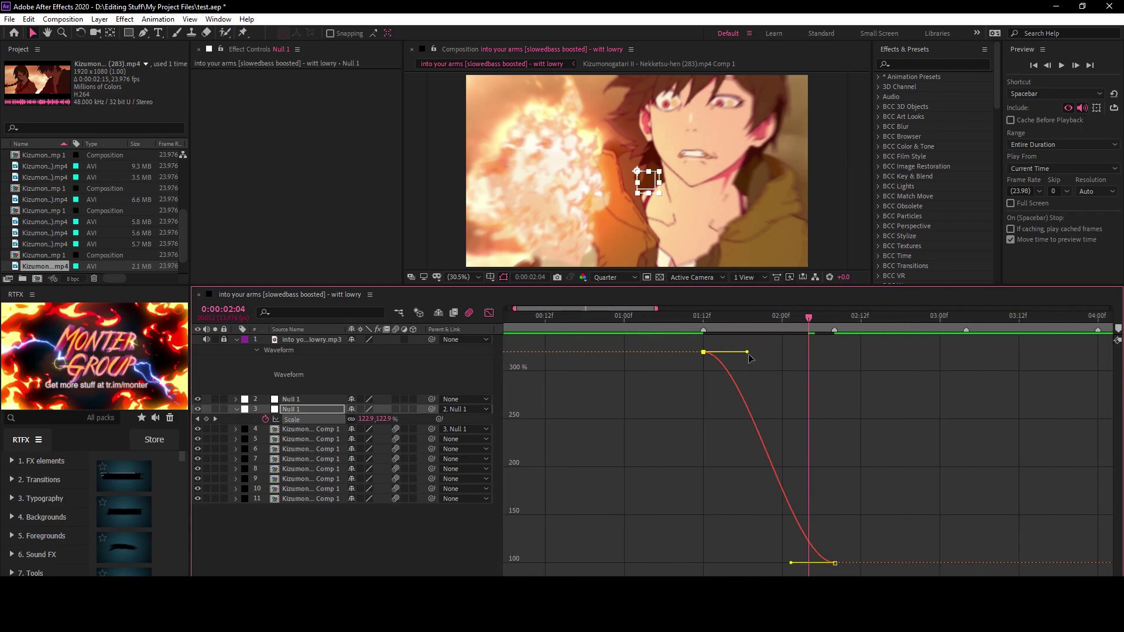
left_click_drag(748, 353, 658, 548)
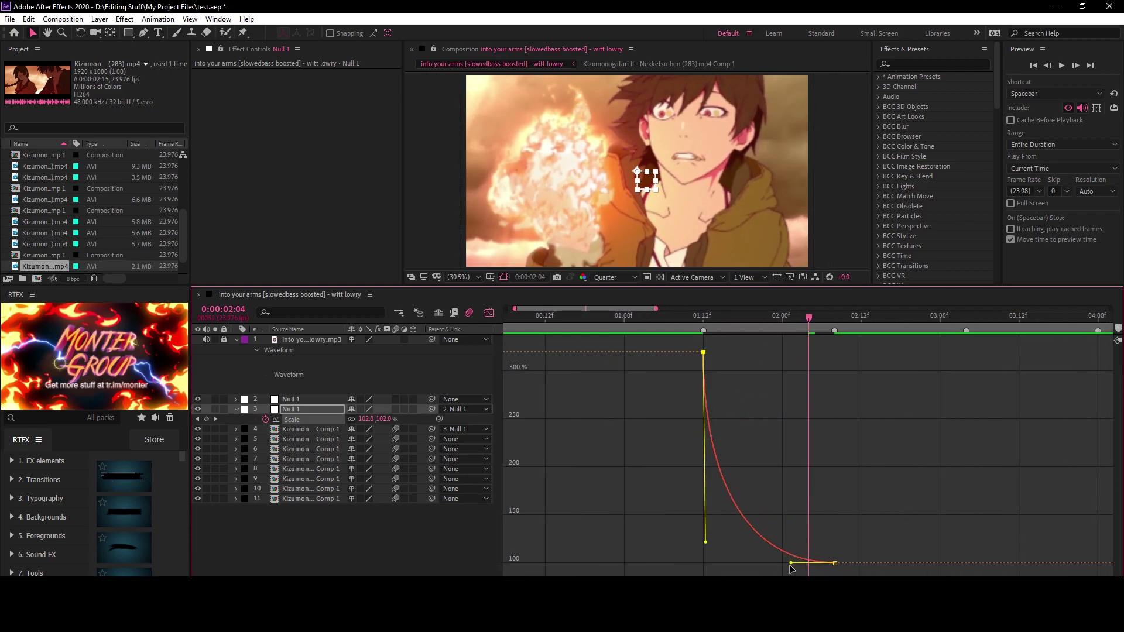
left_click_drag(743, 566, 732, 564)
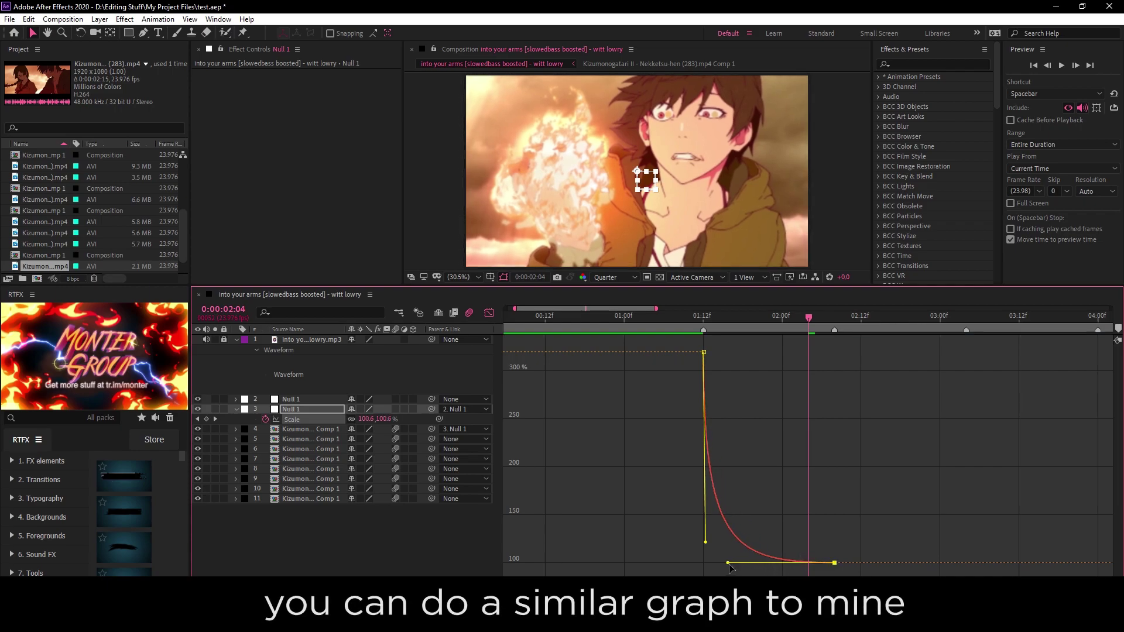
left_click(664, 317)
key("space")
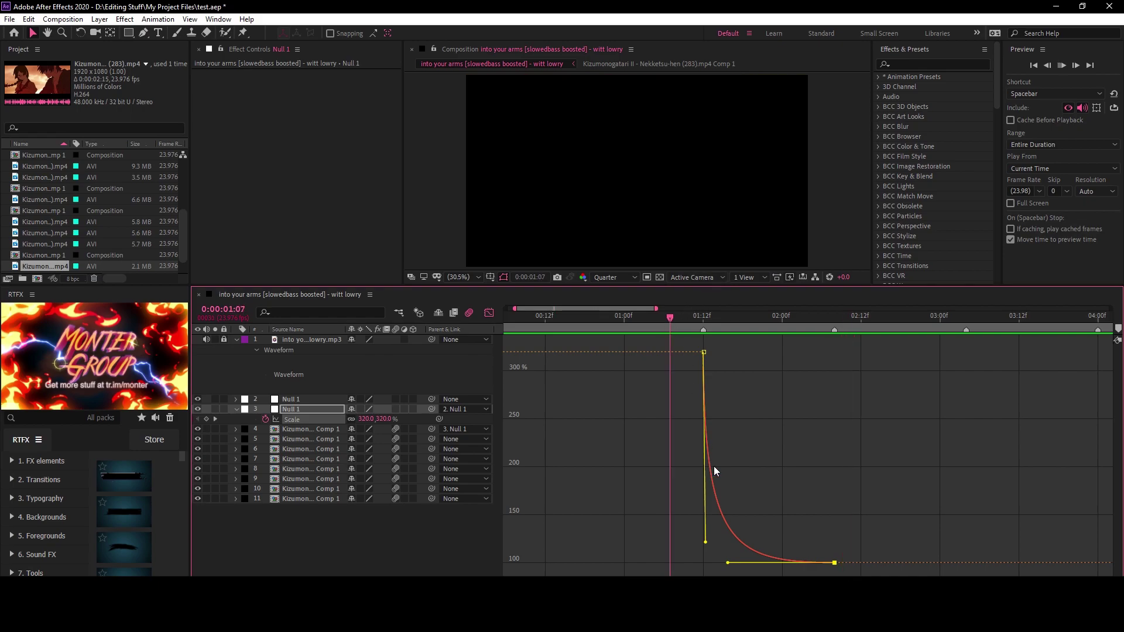
mouse_move(727, 563)
left_mouse_down()
mouse_move(690, 567)
mouse_move(721, 549)
mouse_move(718, 560)
left_mouse_up()
left_click(683, 316)
- Preview the refined zoom and apply Motion Tile to the first clip
key("space")
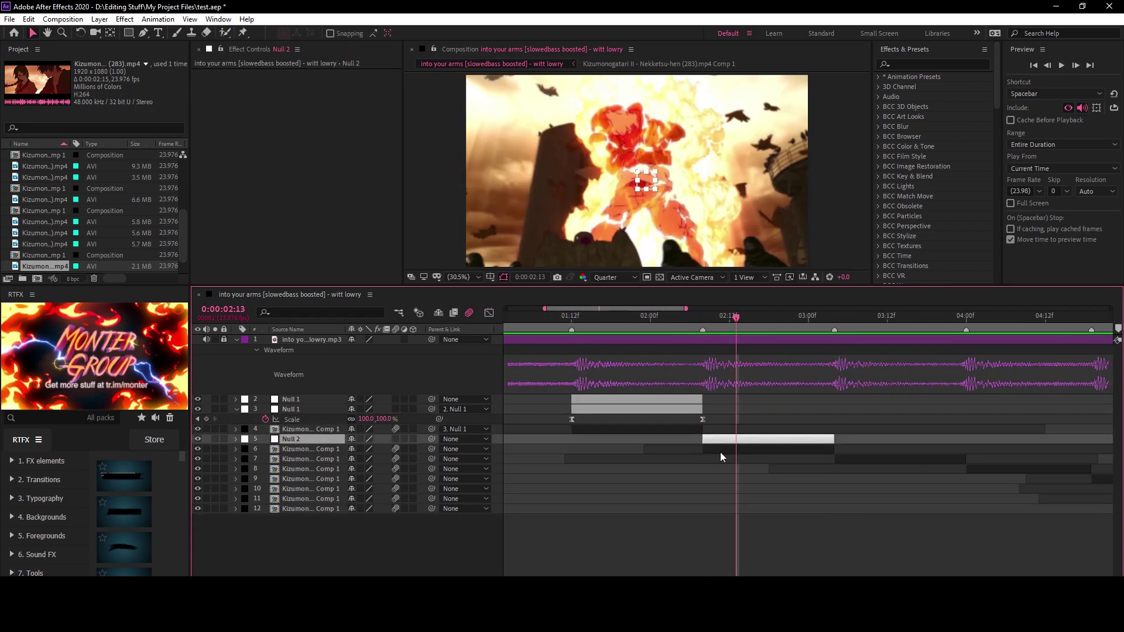
left_click(624, 429)
key("ctrl+space")
type("motion tile")
key("Return")
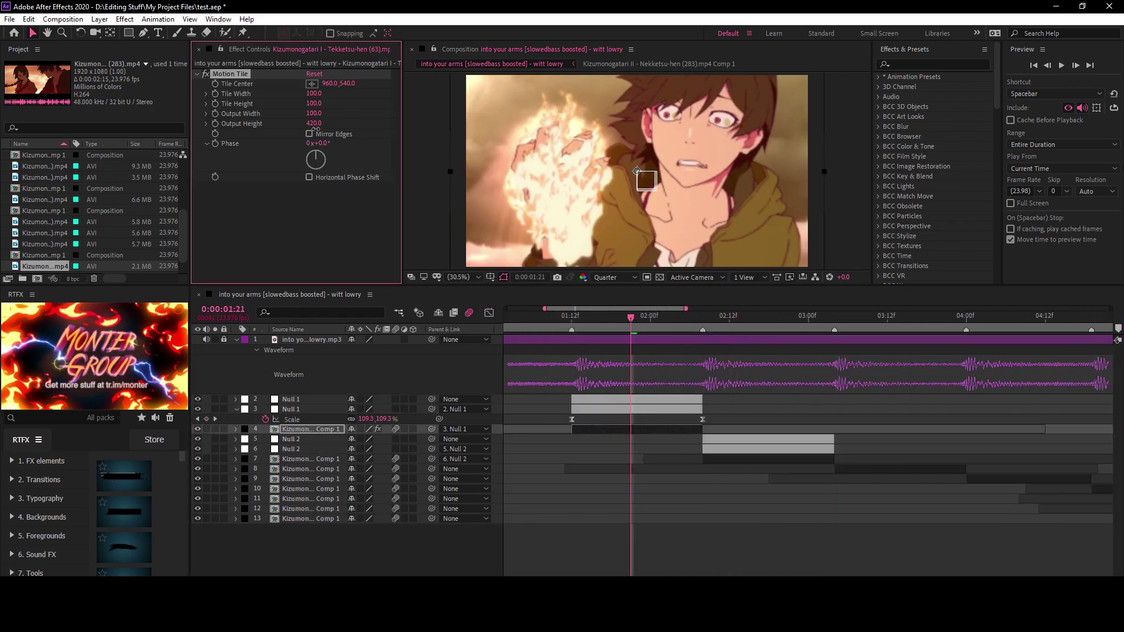
- Pre-compose the clip layers after 02:08
left_click(299, 499)
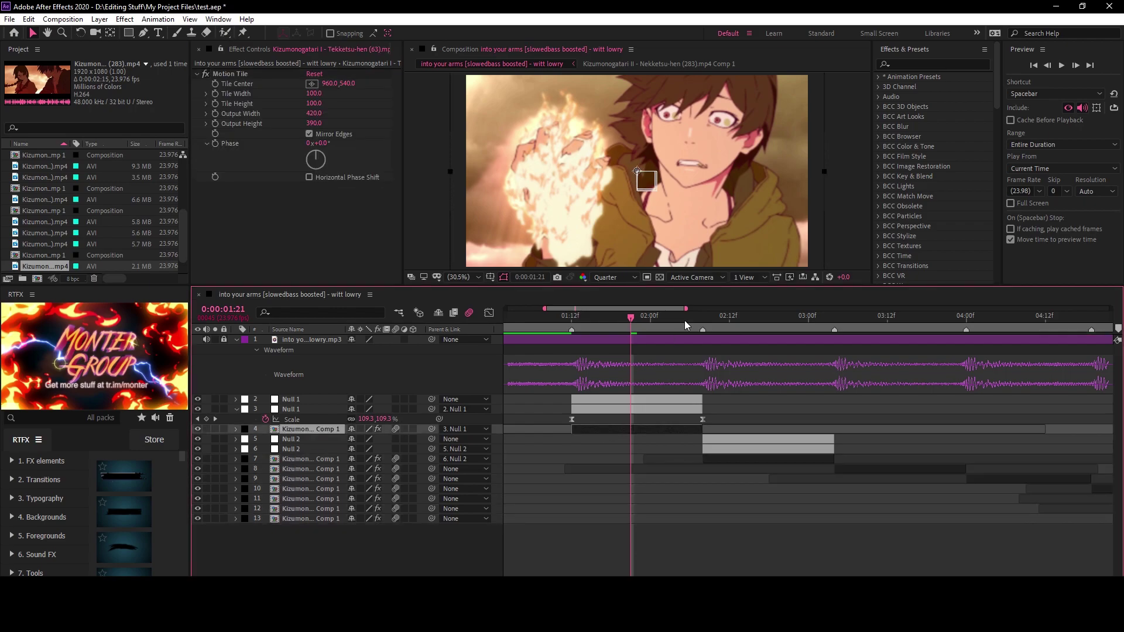
left_click(486, 459)
key("ctrl+shift+c")
key("Return")
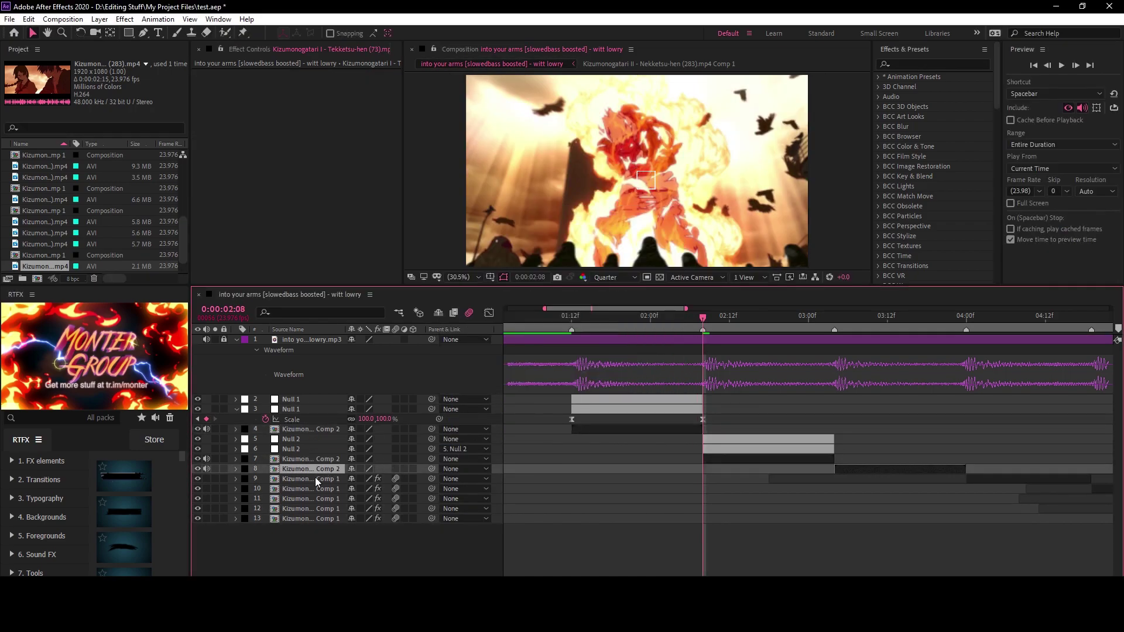
- Parent the clip to the Null 1 copy, the second Null 2 to the first, and the next clip to Null 2
left_click_drag(432, 410, 291, 399)
left_click_drag(432, 429, 291, 409)
left_click_drag(432, 459, 290, 449)
left_click_drag(553, 321, 696, 321)
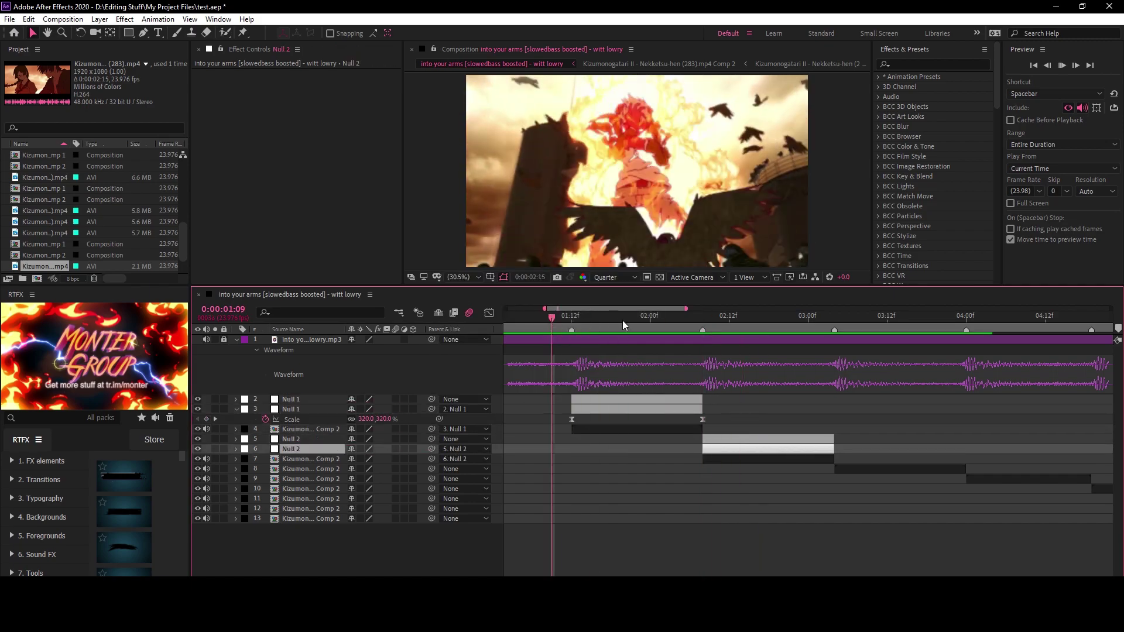
left_click_drag(702, 420, 690, 420)
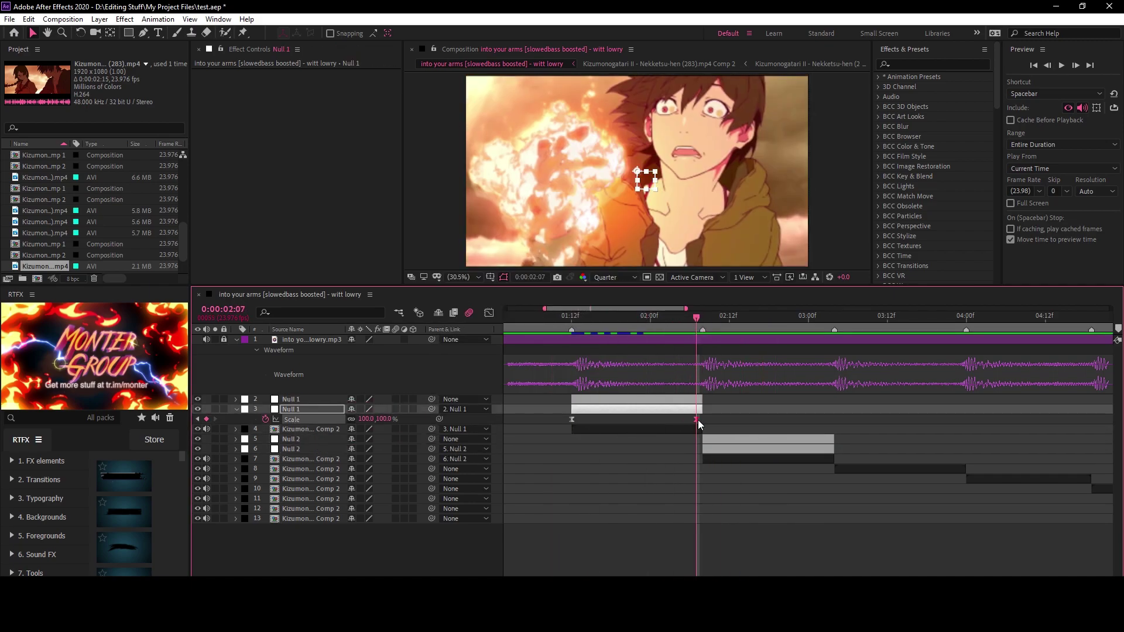
key("ctrl+z")
key("ctrl+z")
key("ctrl+z")
key("ctrl+z")
key("ctrl+z")
key("ctrl+shift+z")
key("ctrl+shift+z")
key("ctrl+shift+z")
key("ctrl+shift+z")
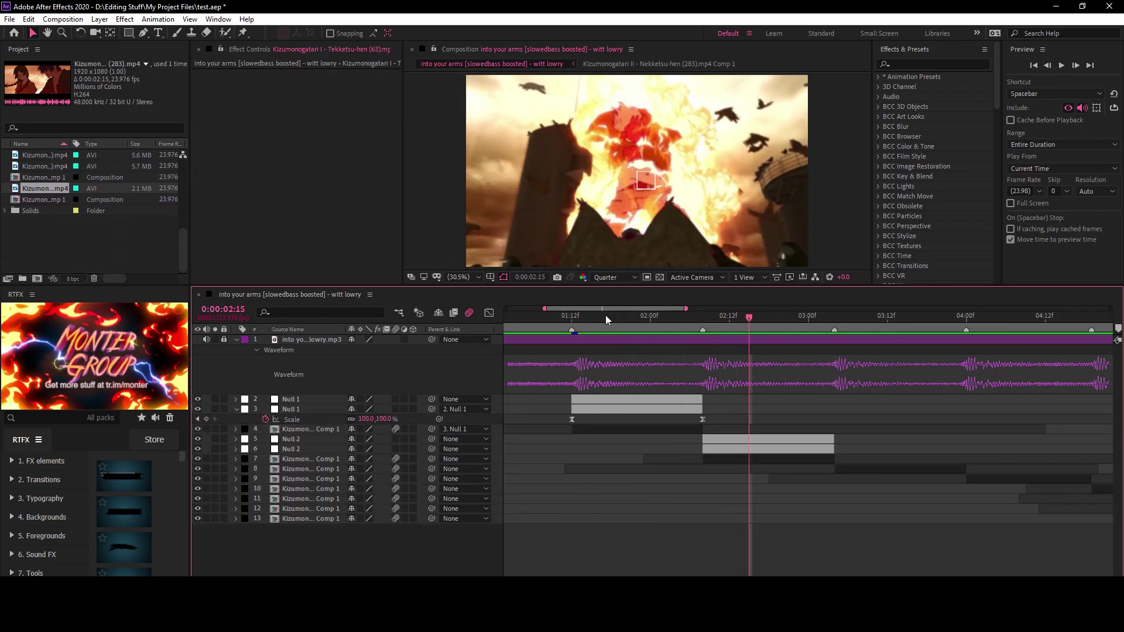
- At 02:03, reveal Null 1's Position, after applying and undoing Motion Tile on the clip
left_click_drag(604, 325, 670, 321)
left_click(627, 400)
key("p")
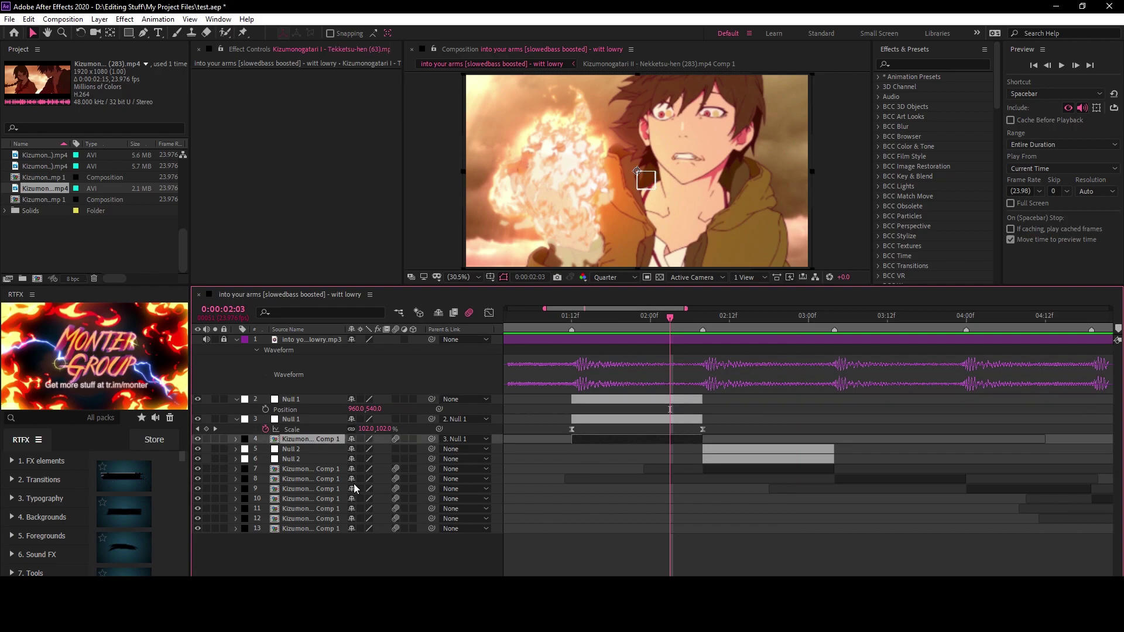
key("ctrl+space")
type("mot")
key("Return")
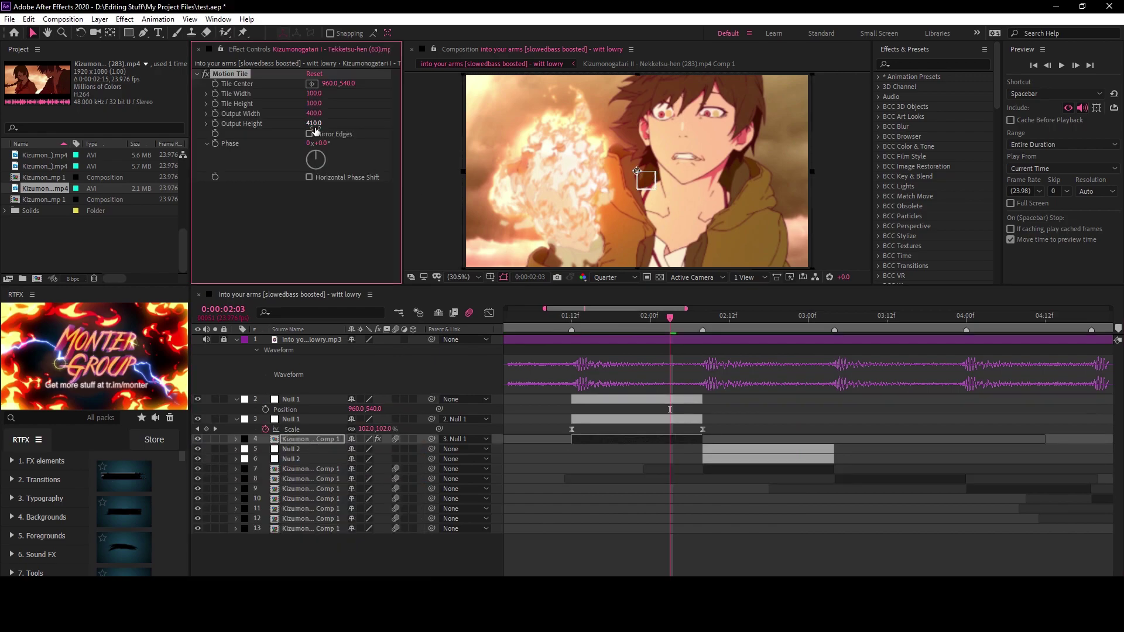
key("ctrl+z")
key("ctrl+z")
key("ctrl+z")
key("ctrl+z")
key("p")
key("shift+End")
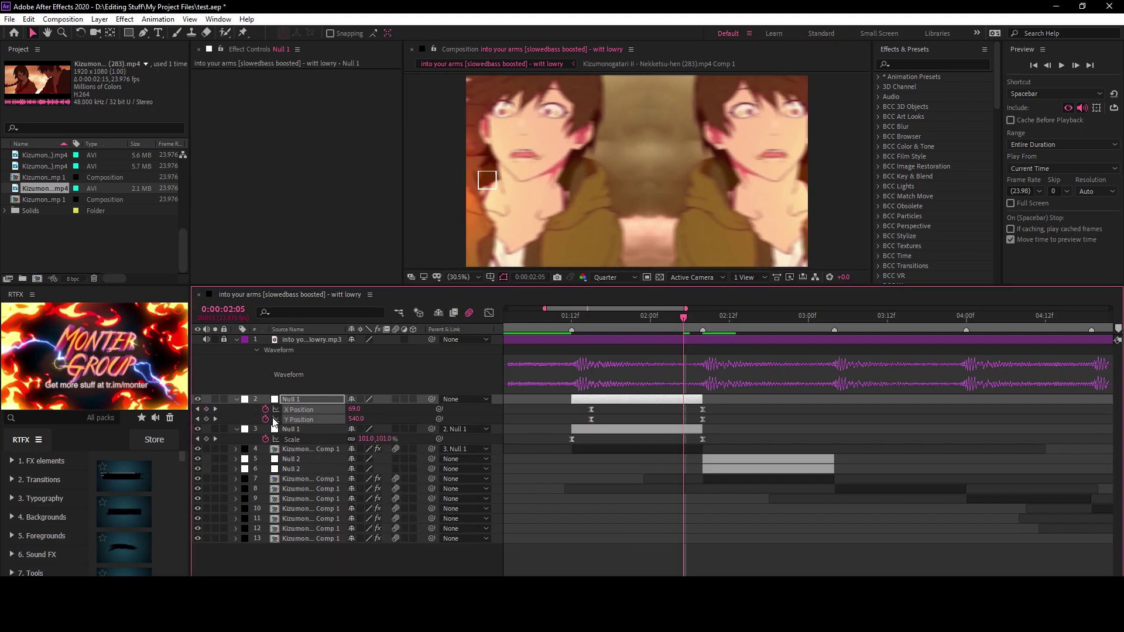
- Push Null 2's Position to 1500 at 02:08, separate its dimensions, and preview the X slide-in
left_click(489, 313)
key("shift+F3")
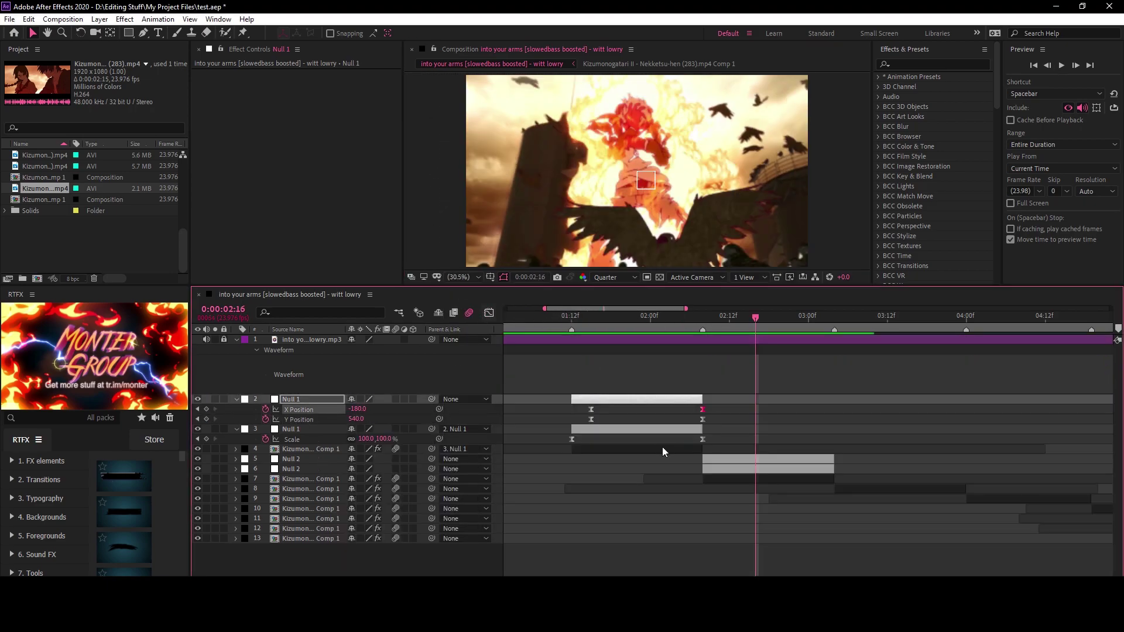
left_click(690, 468)
key("p")
left_click(681, 323)
left_click_drag(362, 479, 394, 481)
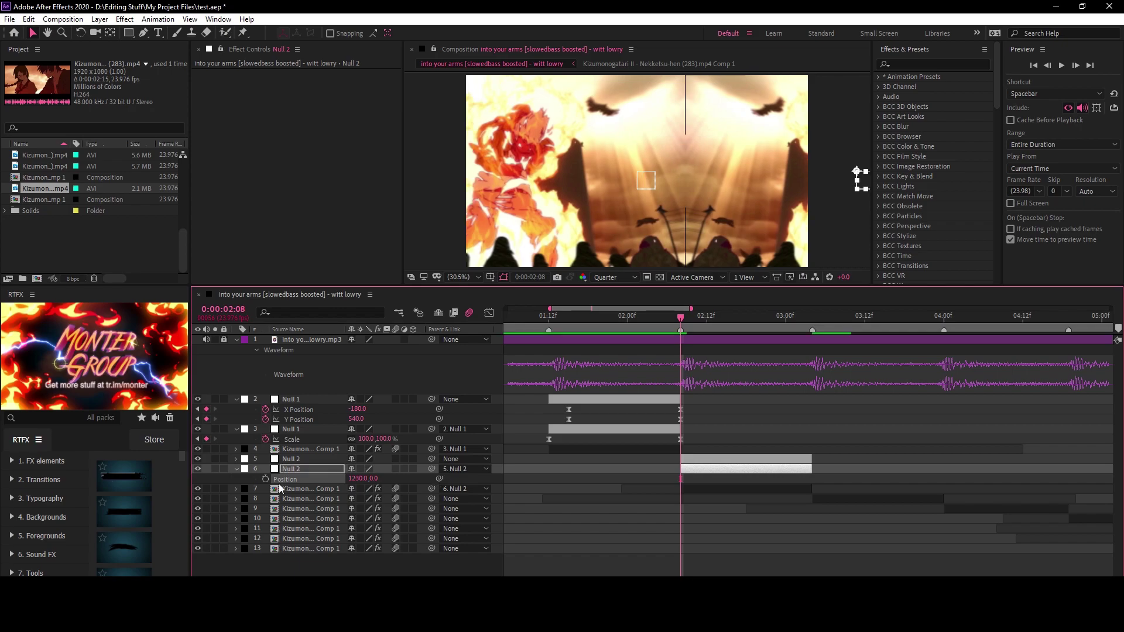
left_click(720, 317)
right_click(285, 480)
left_click(328, 359)
key("shift+F3")
key("space")
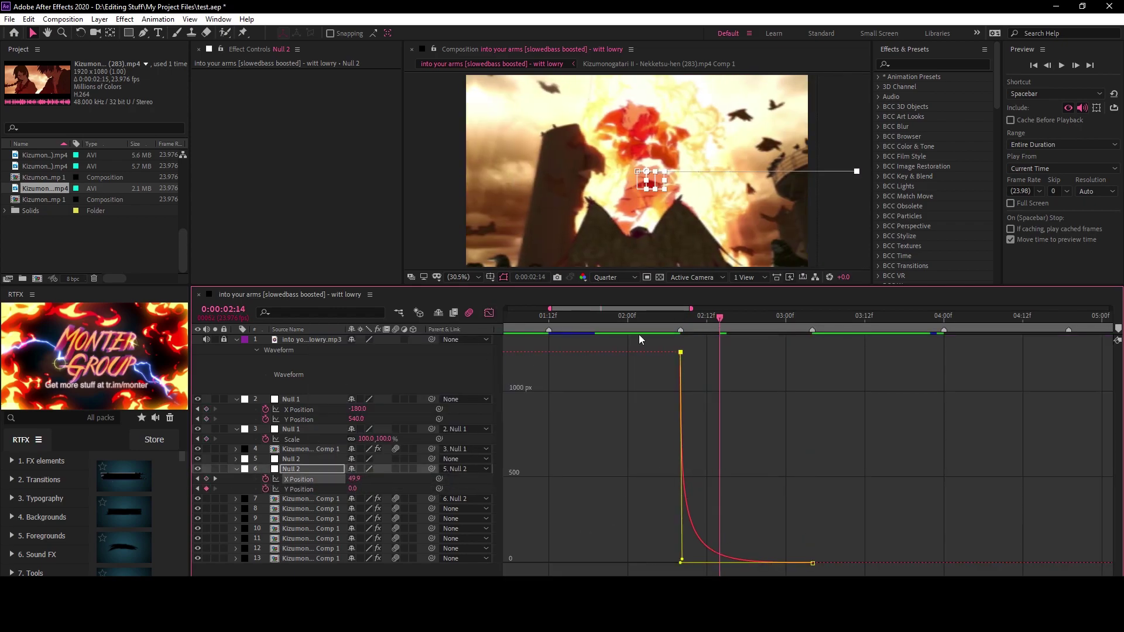
left_click(495, 312)
key("space")
- Review and preview the upper Null 2's Scale curve, then add a new Null 3 layer
left_click(550, 459)
key("s")
key("shift+F3")
key("space")
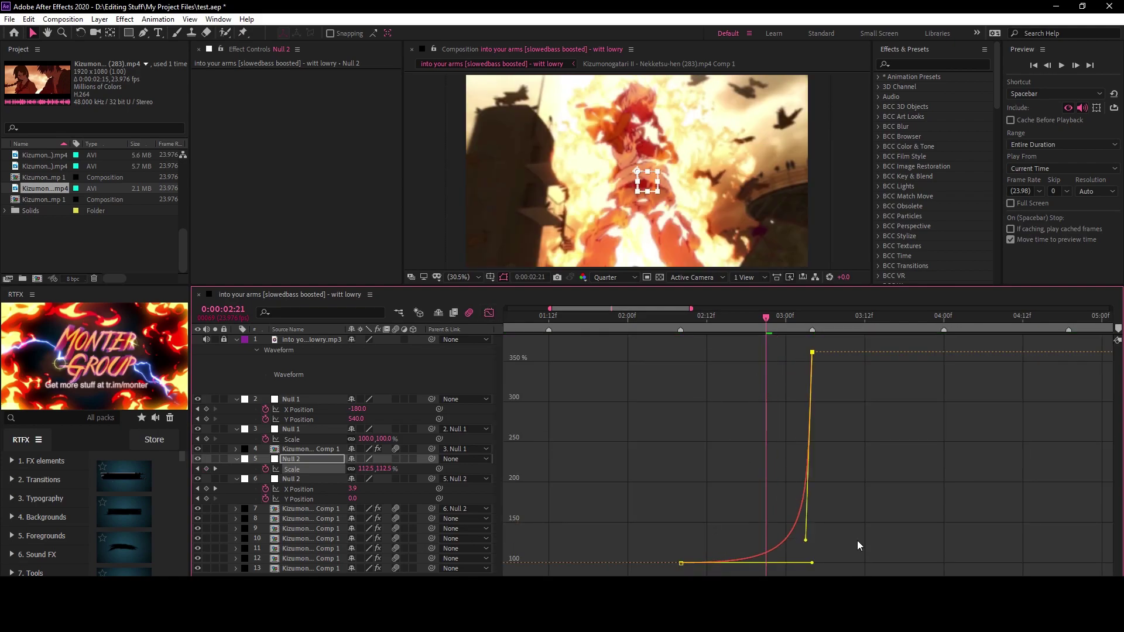
key("space")
key("shift+F3")
key("ctrl+alt+shift+y")
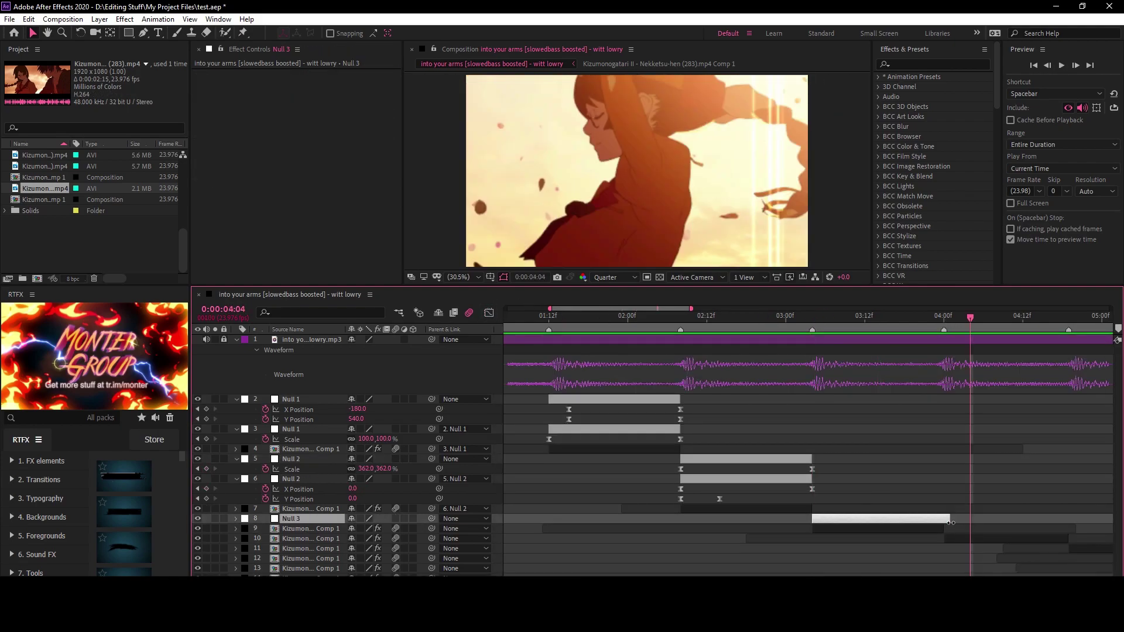
- Trim Null 3 to the next clip, shrink its Scale, and ease the Scale keyframes
key("ctrl+alt+shift+y")
key("s")
left_click_drag(366, 538, 340, 550)
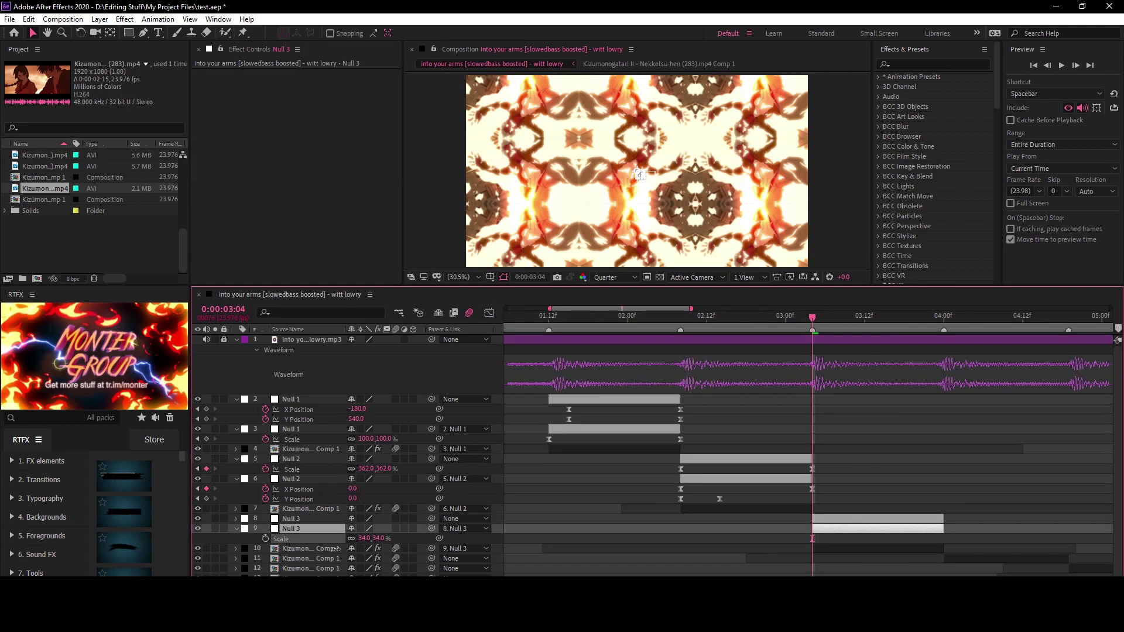
key("space")
key("F9")
key("shift+F3")
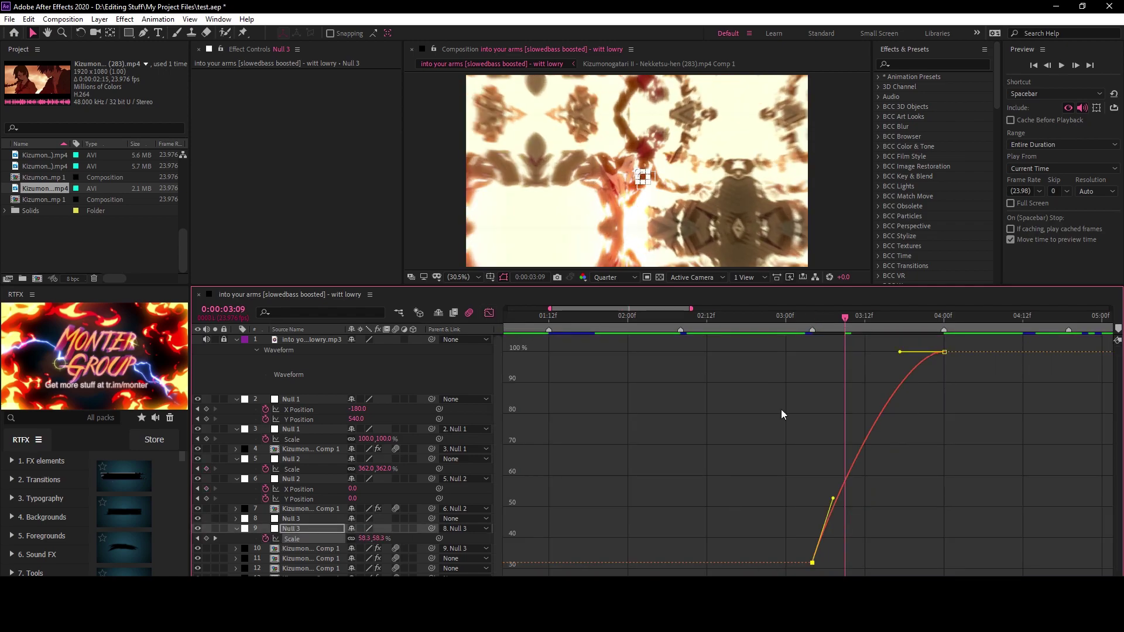
key("shift+F3")
key("space")
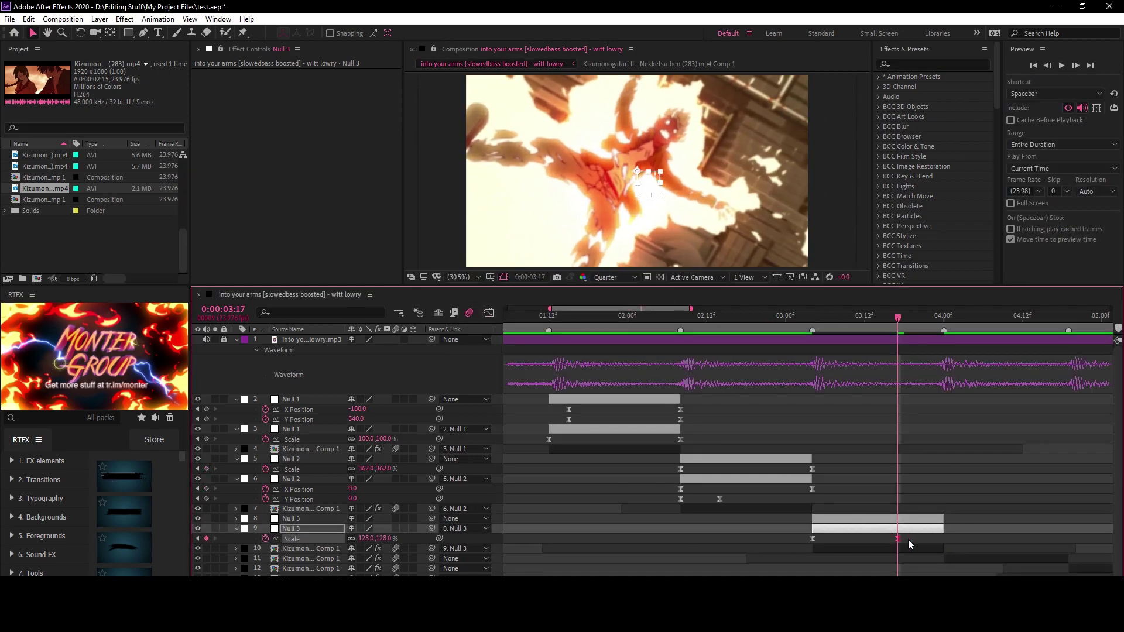
- Check Null 3's Scale speed curve and preview the 03:00–03:22 range
key("shift+F3")
key("space")
key("shift+F3")
key("space")
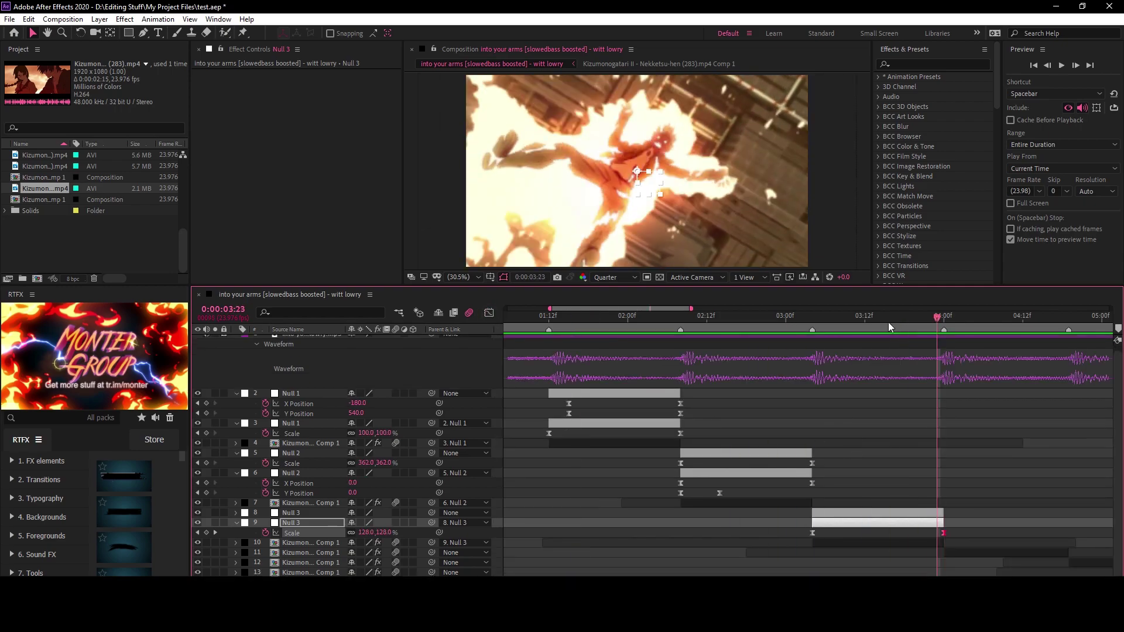
key("n")
key("space")
key("ctrl+Up")
key("s")
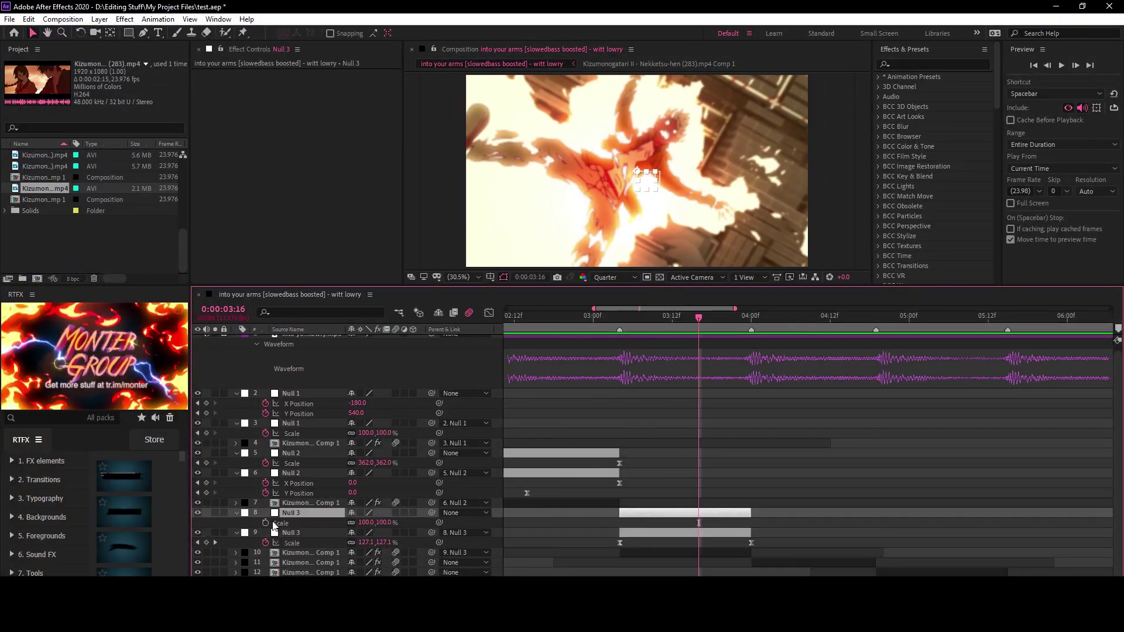
left_click(274, 522)
key("shift+F3")
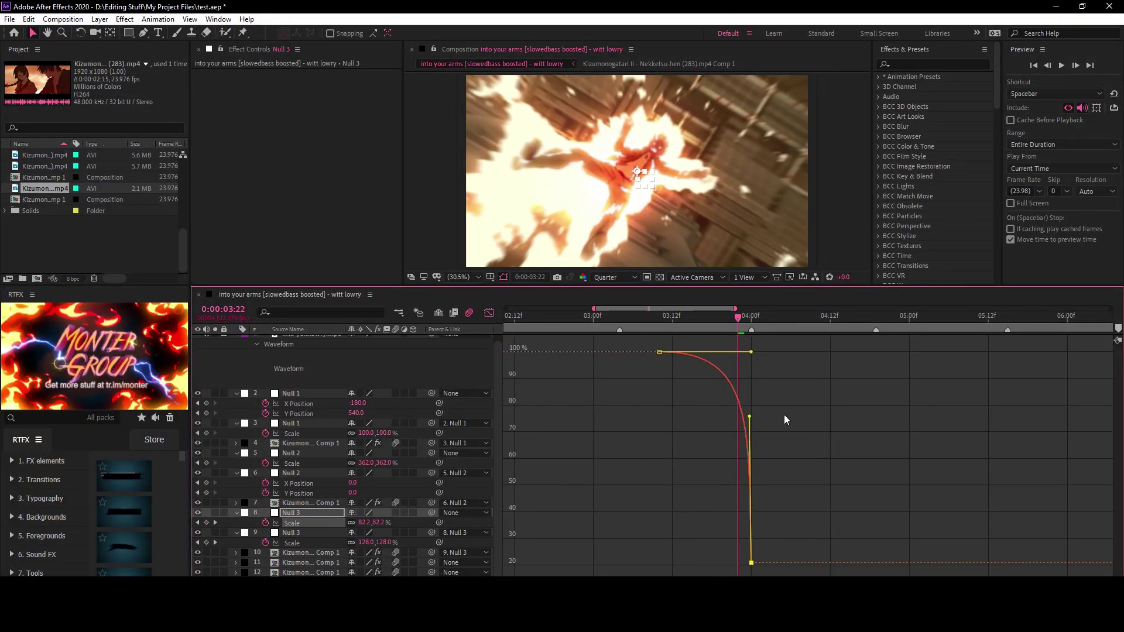
key("shift+F3")
- Add a Null 4 pair for the 04:00 clip and keyframe its Scale with easing
key("ctrl+alt+shift+y")
key("alt+]")
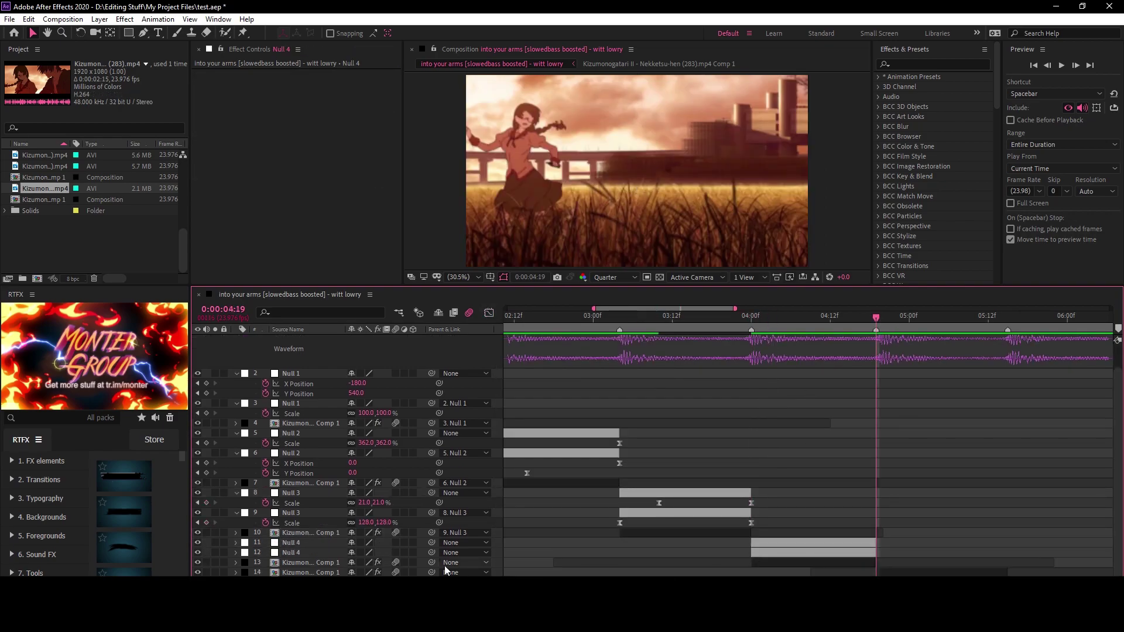
key("i")
key("s")
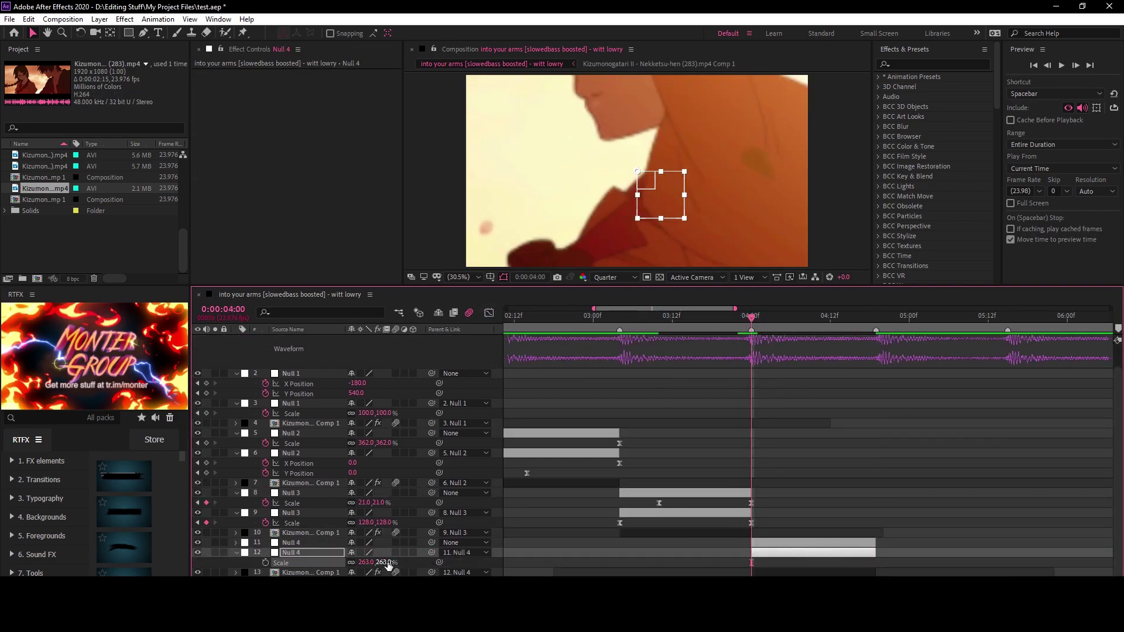
key("alt+shift+s")
key("Page_Down")
key("Page_Down")
key("Page_Down")
left_click(388, 565)
type("1")
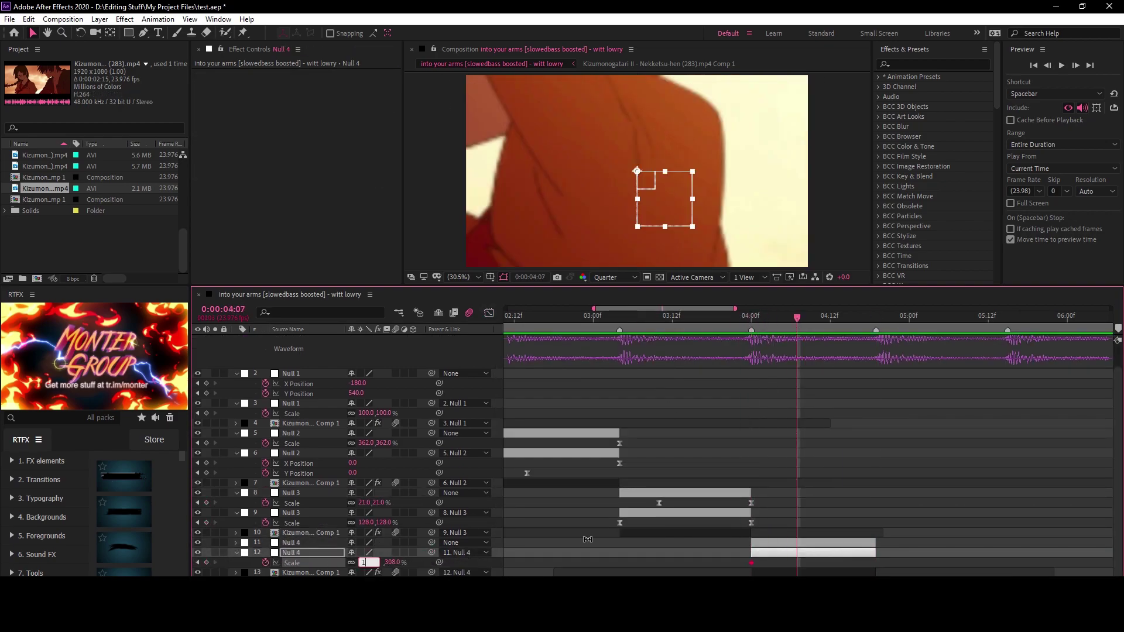
key("shift+F3")
key("shift+F3")
key("space")
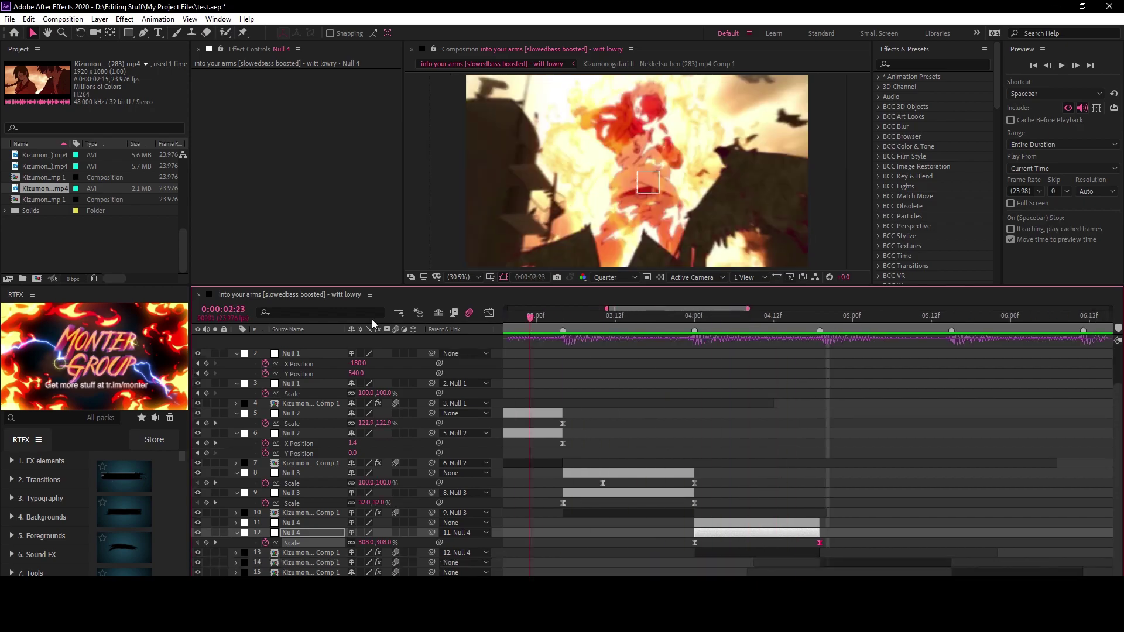
key("space")
key("shift+F3")
key("shift+F3")
key("space")
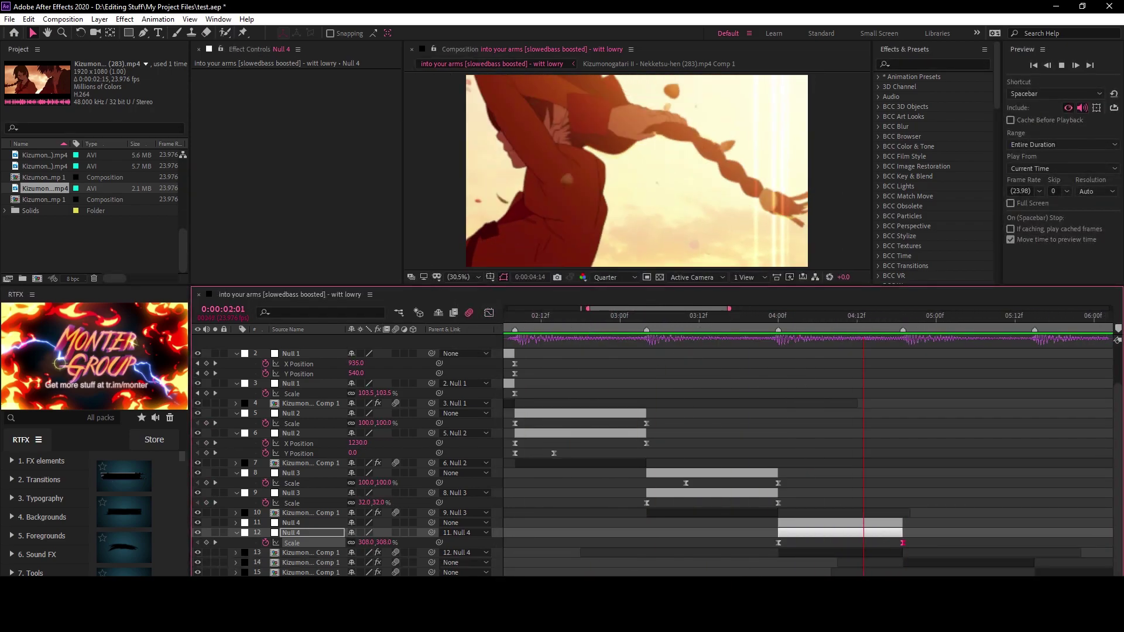
- Push Null 4's X Position far right, shape a sharp ease curve, and shift the keyframes earlier
left_click(310, 523)
key("p")
left_click_drag(390, 536, 421, 535)
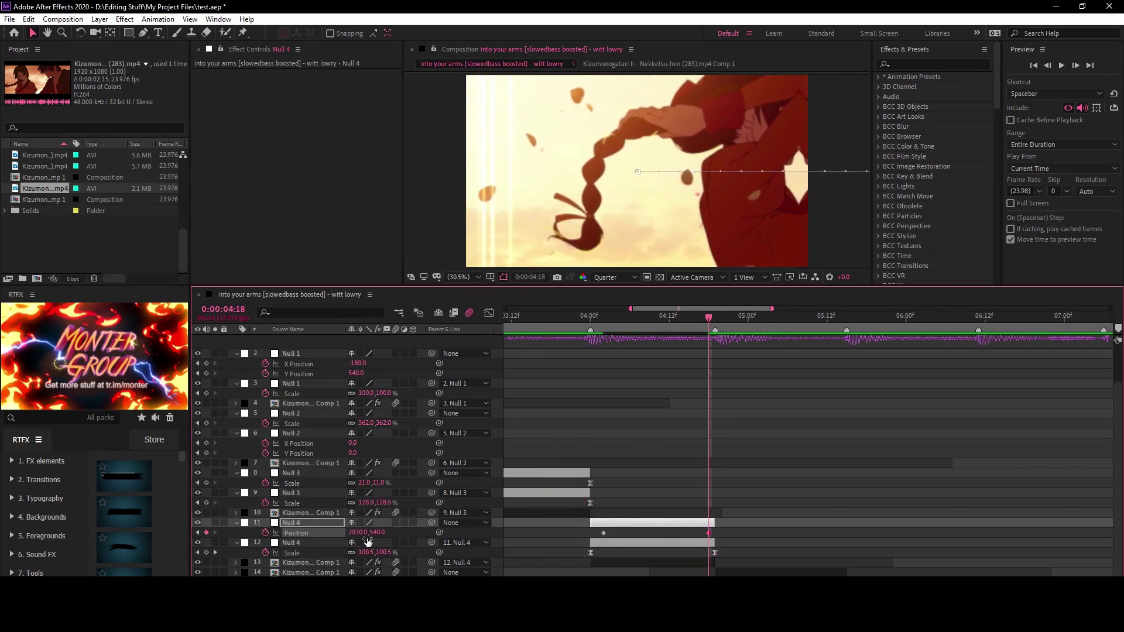
key("shift+F3")
left_click_drag(627, 538, 714, 557)
left_click(547, 316)
key("shift+F3")
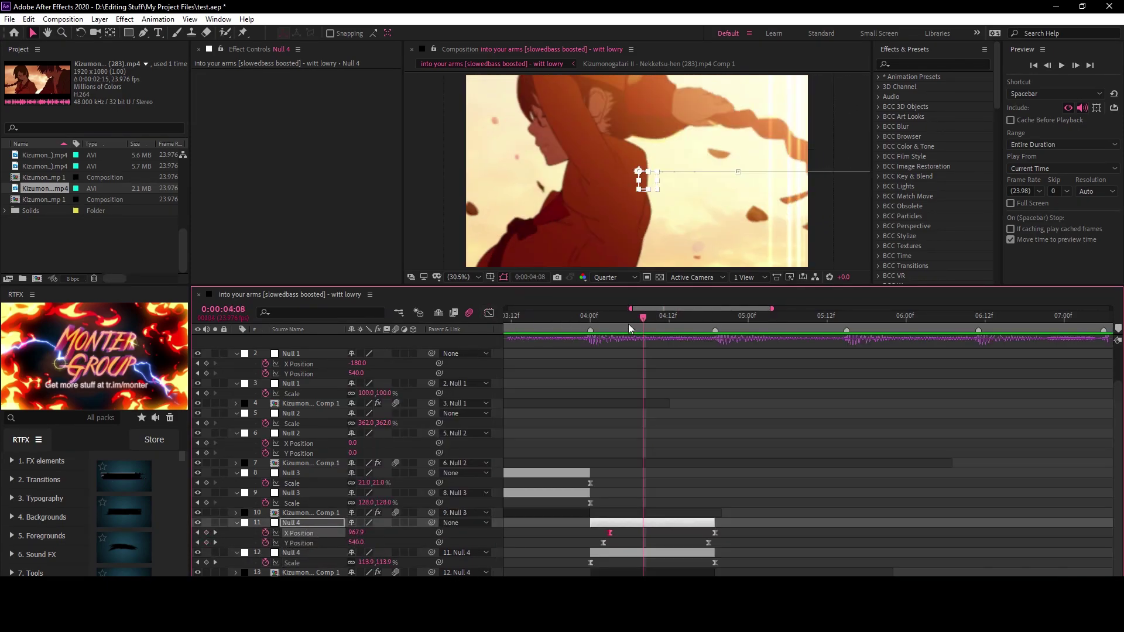
key("shift+F3")
key("shift+F3")
key("shift+F3")
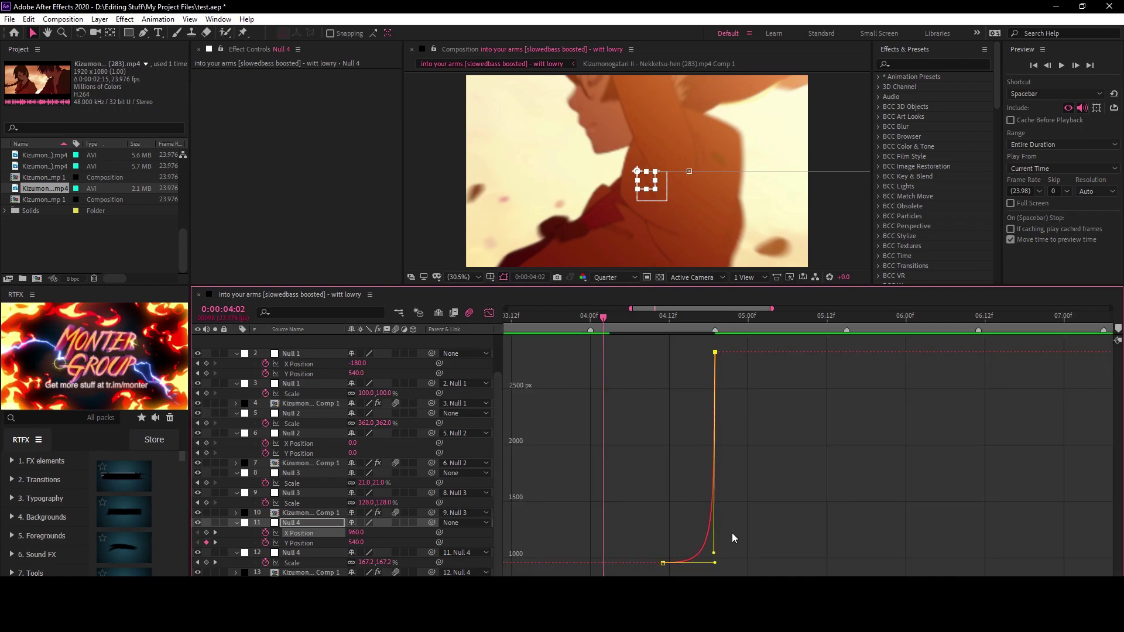
key("shift+F3")
left_click_drag(644, 318, 635, 316)
right_click(309, 534)
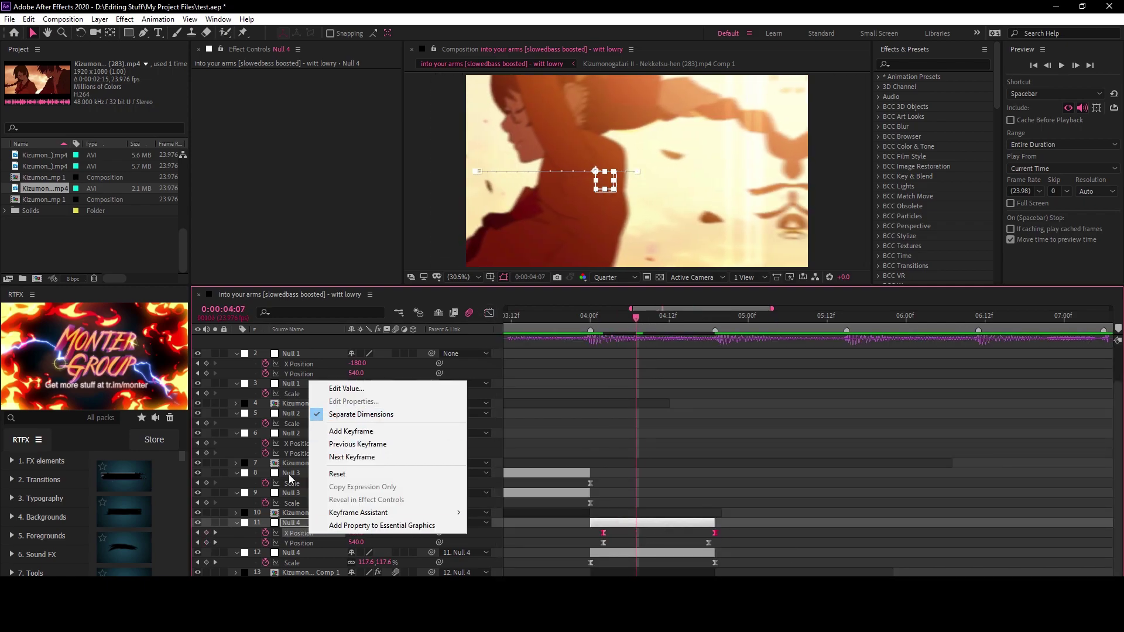
key("shift+F3")
key("j")
key("shift+F3")
left_click(723, 562)
- Keyframe Null 5's Scale for a scale-in and check its ease in the speed graph
key("p")
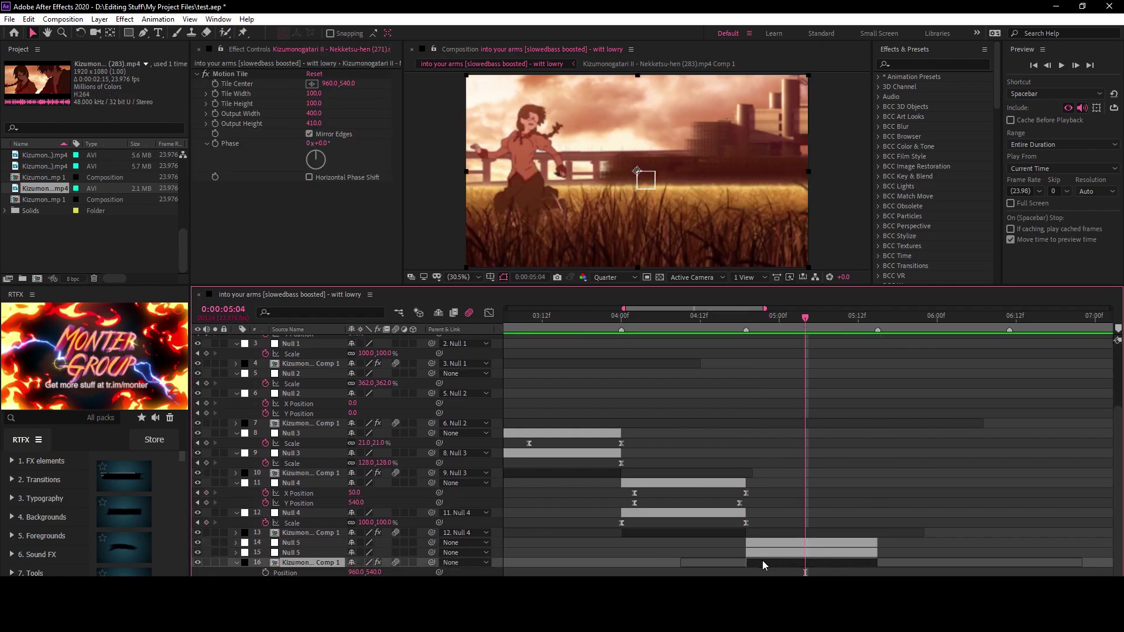
left_click(291, 552)
key("p")
key("j")
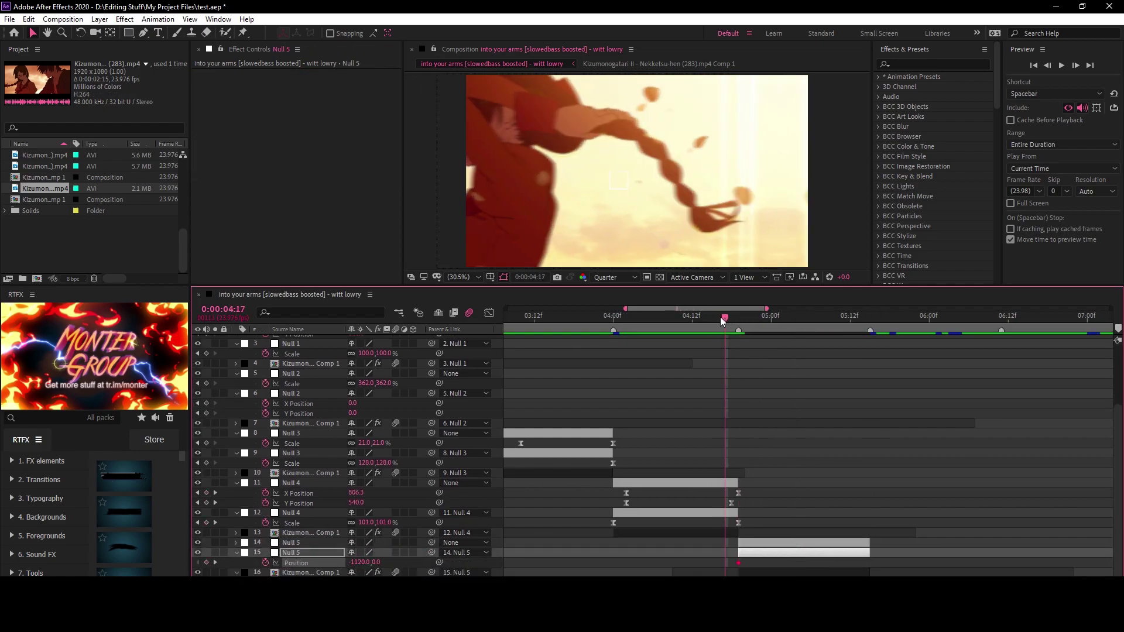
key("comma")
left_click(644, 483)
key("comma")
key("i")
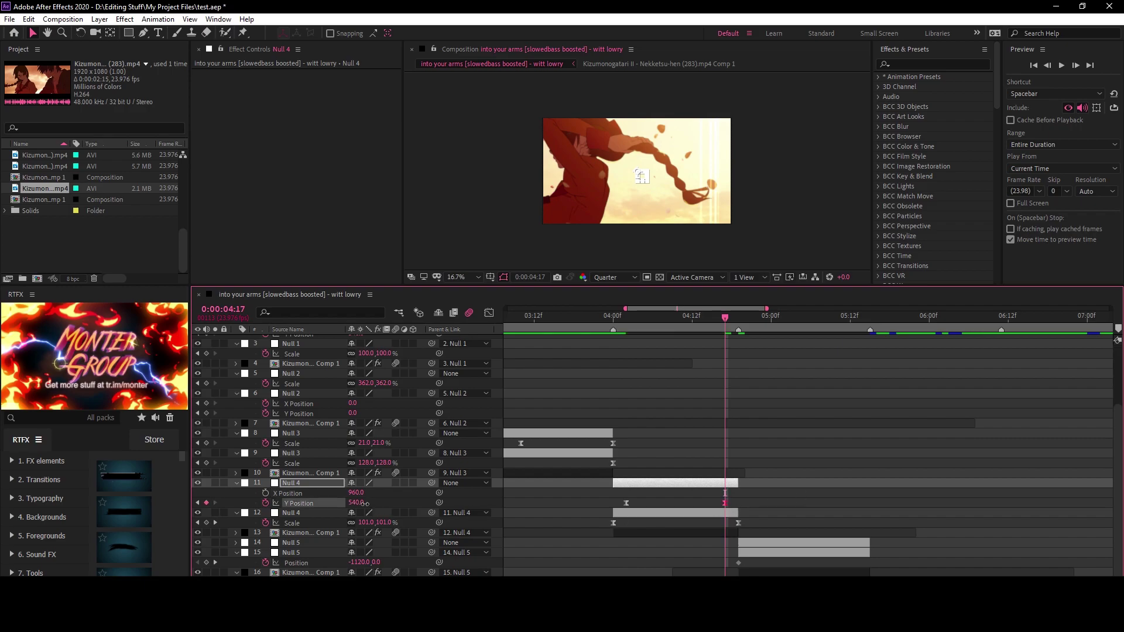
key("shift+F3")
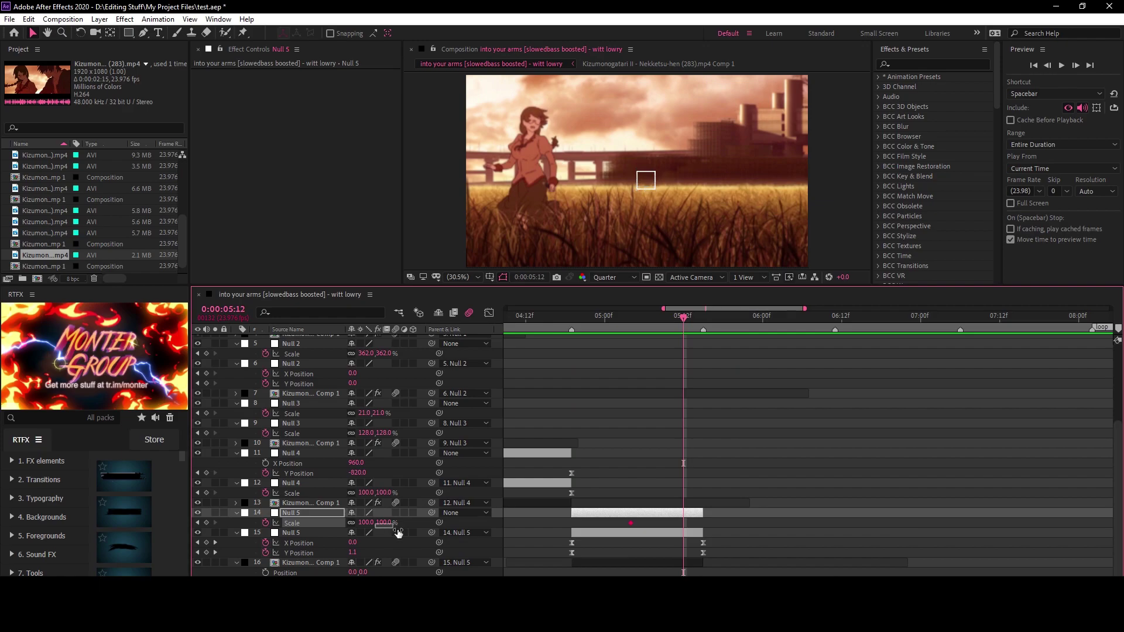
left_click(642, 532)
key("s")
key("ctrl+v")
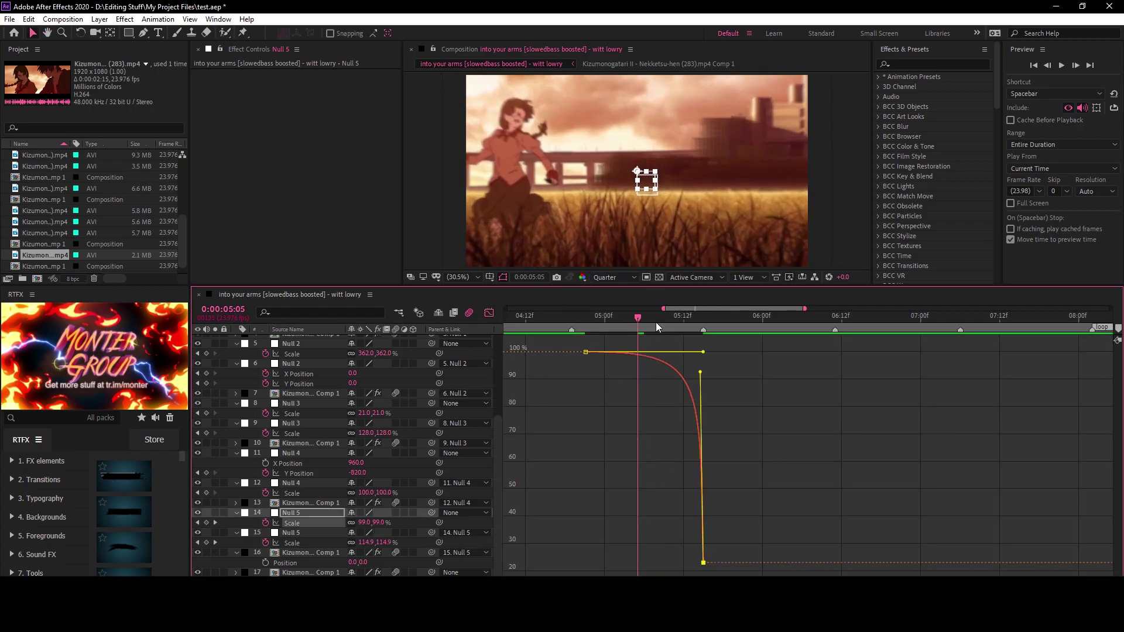
- Pick-whip the second Null 6 to the first and preview its scale curve
left_click(492, 314)
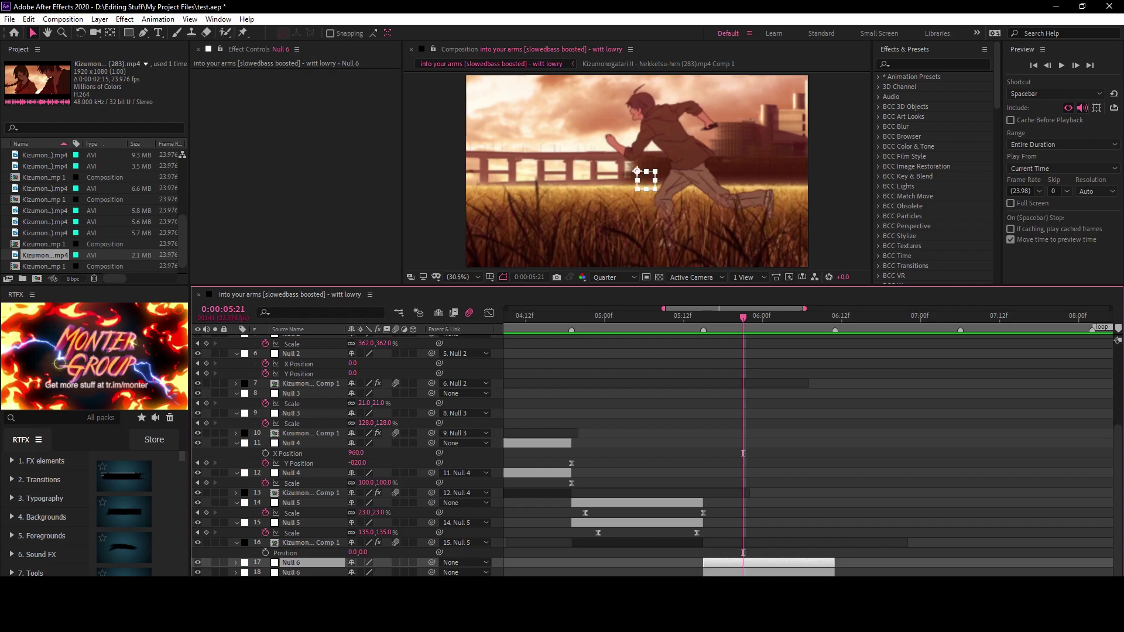
left_click_drag(431, 572, 291, 563)
key("Page_Down")
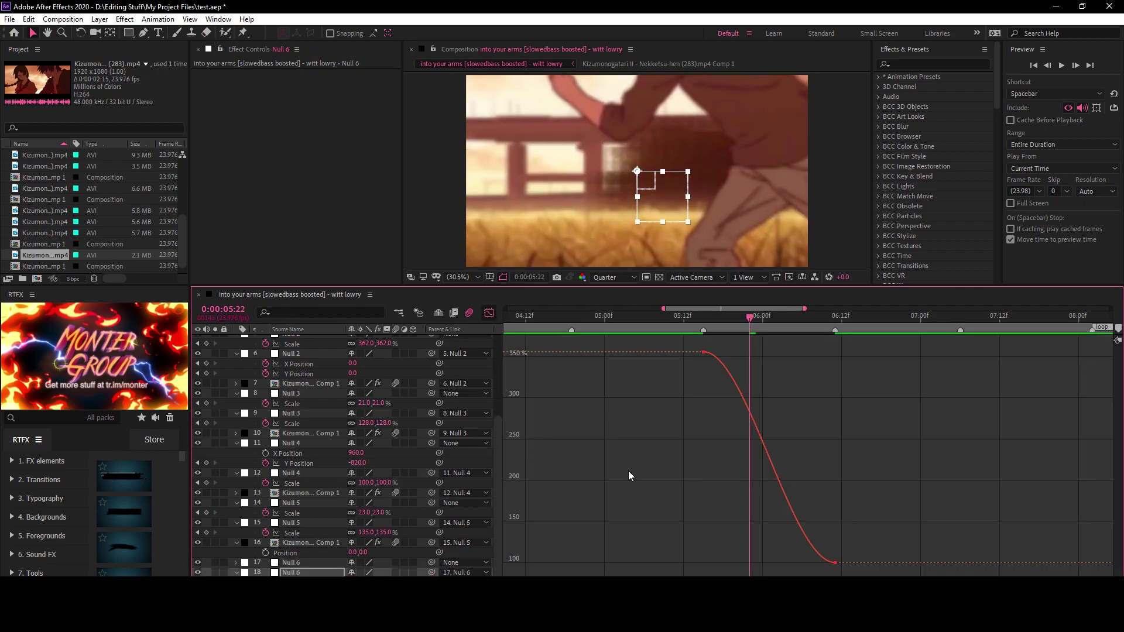
key("shift+F3")
key("shift+F3")
key("space")
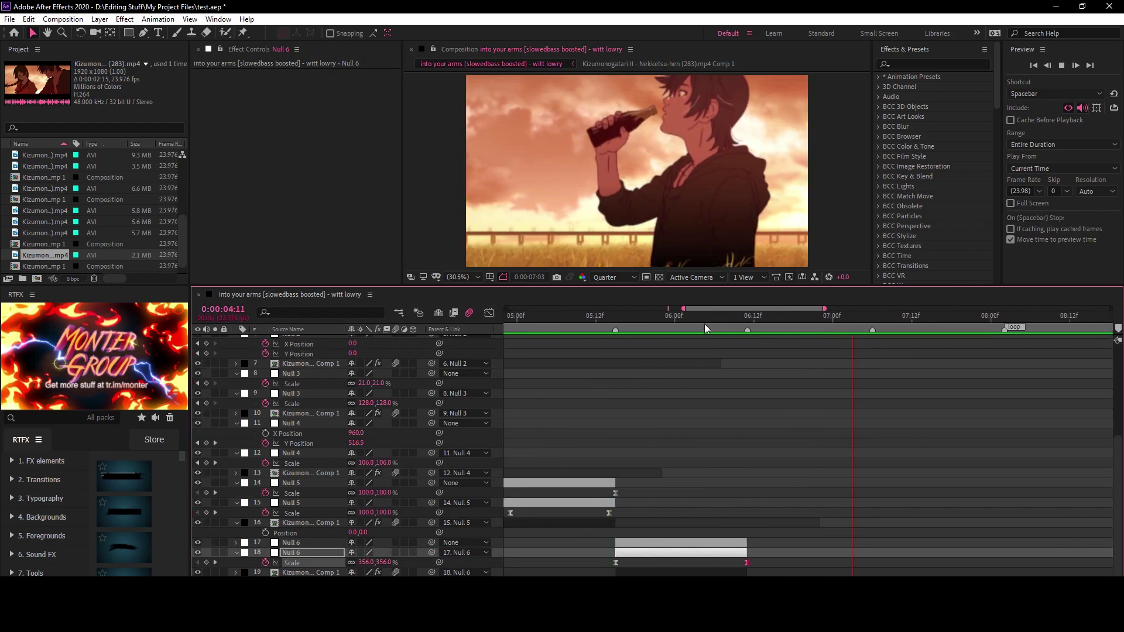
- Rotate Null 6 to 180° and ease its scale and rotation keyframes, stretching the scale handle
left_click(291, 543)
left_click_drag(358, 553, 267, 561)
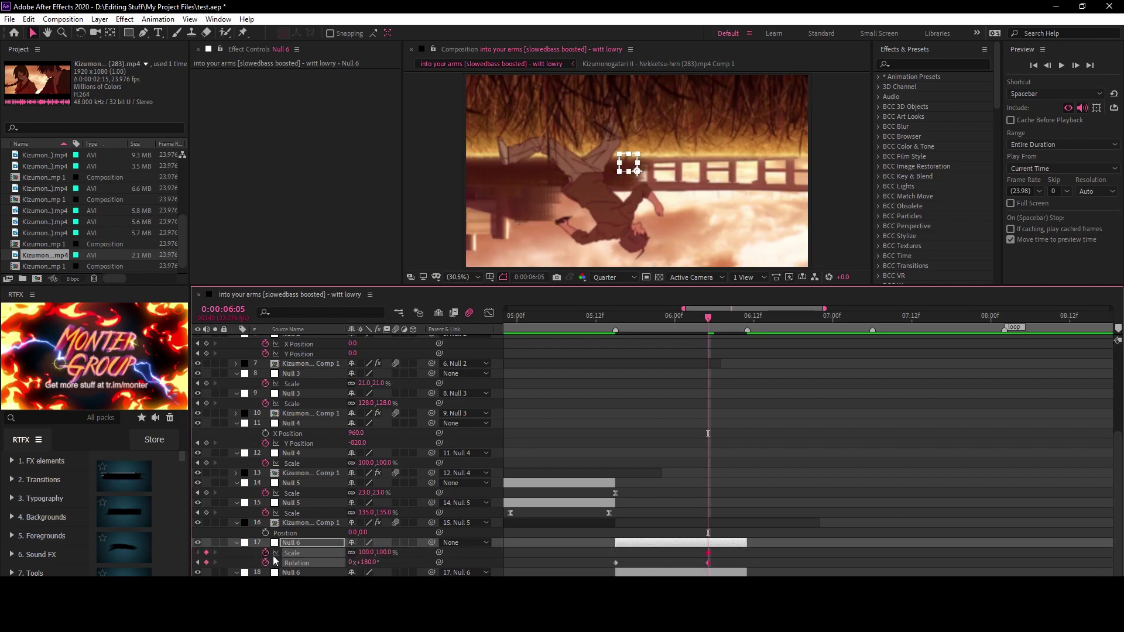
key("F9")
key("shift+F3")
left_click_drag(660, 352, 806, 342)
left_click(489, 312)
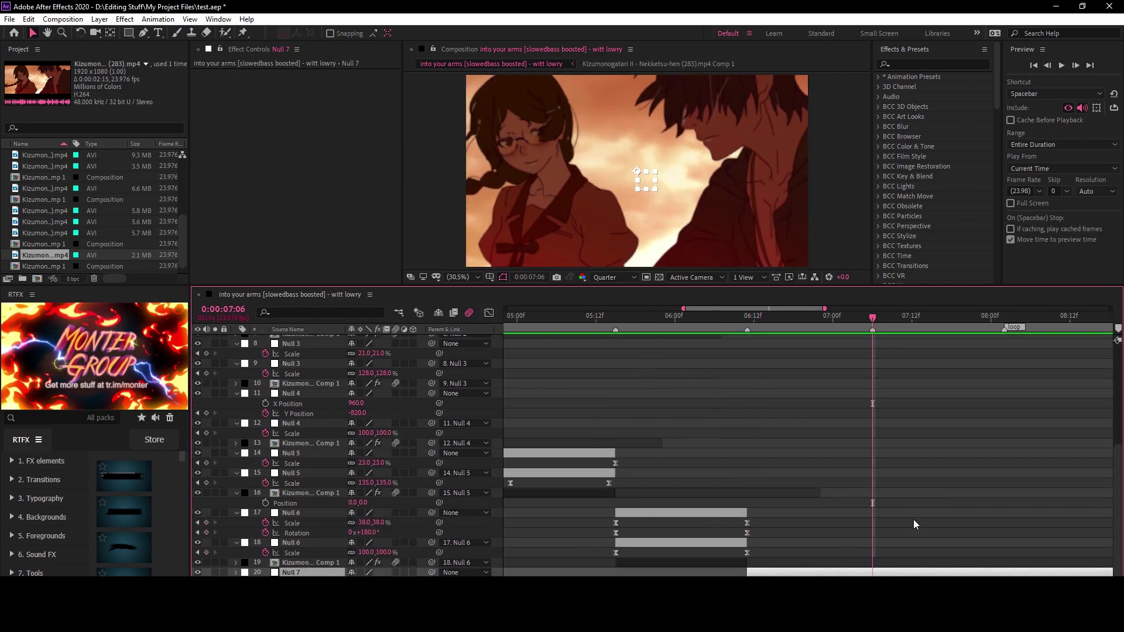
- Link the second Null 7 to its partner and ramp its Scale from 100 to 300% by 06:22
left_click_drag(315, 575, 304, 573)
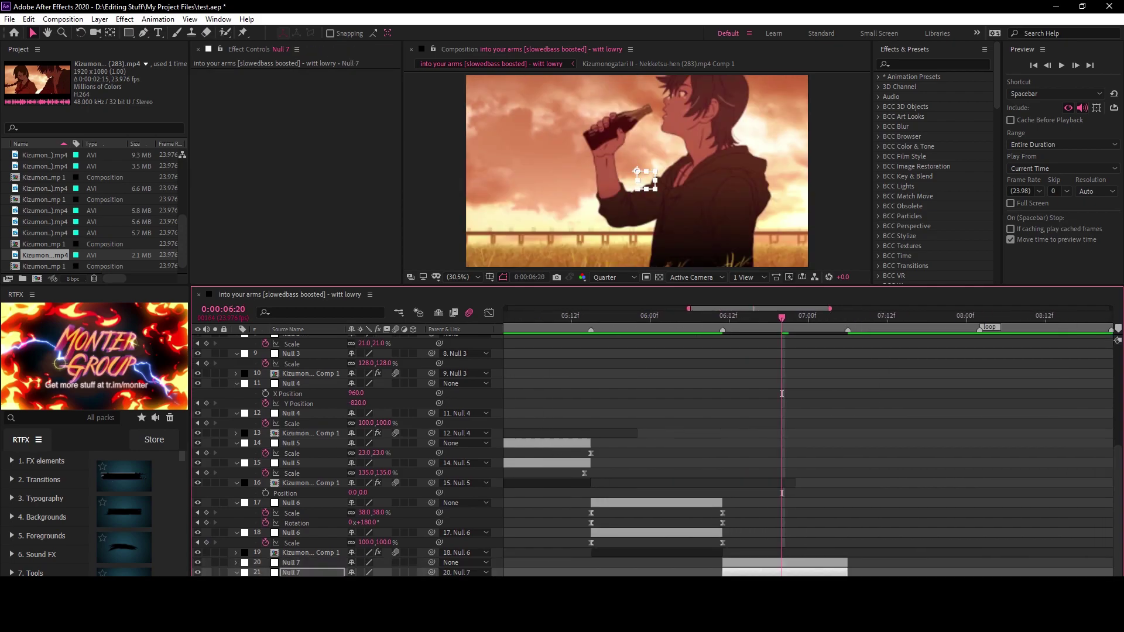
left_click(304, 573)
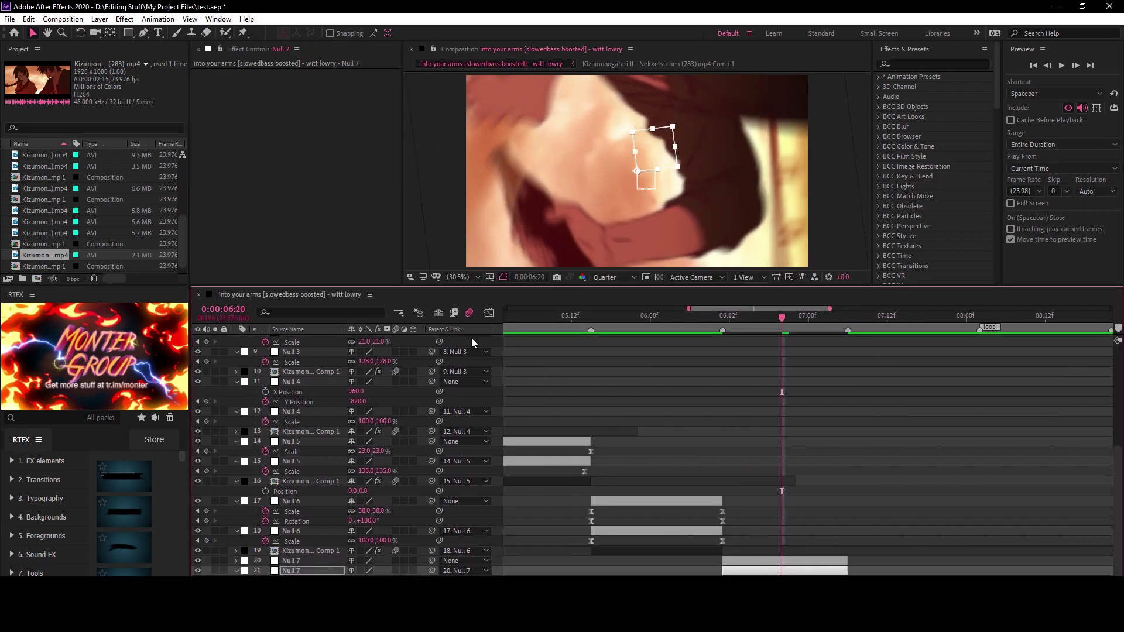
left_click(489, 313)
key("shift+F3")
scroll(644, 439, "down", 1)
left_click_drag(570, 316, 696, 316)
left_click(674, 554)
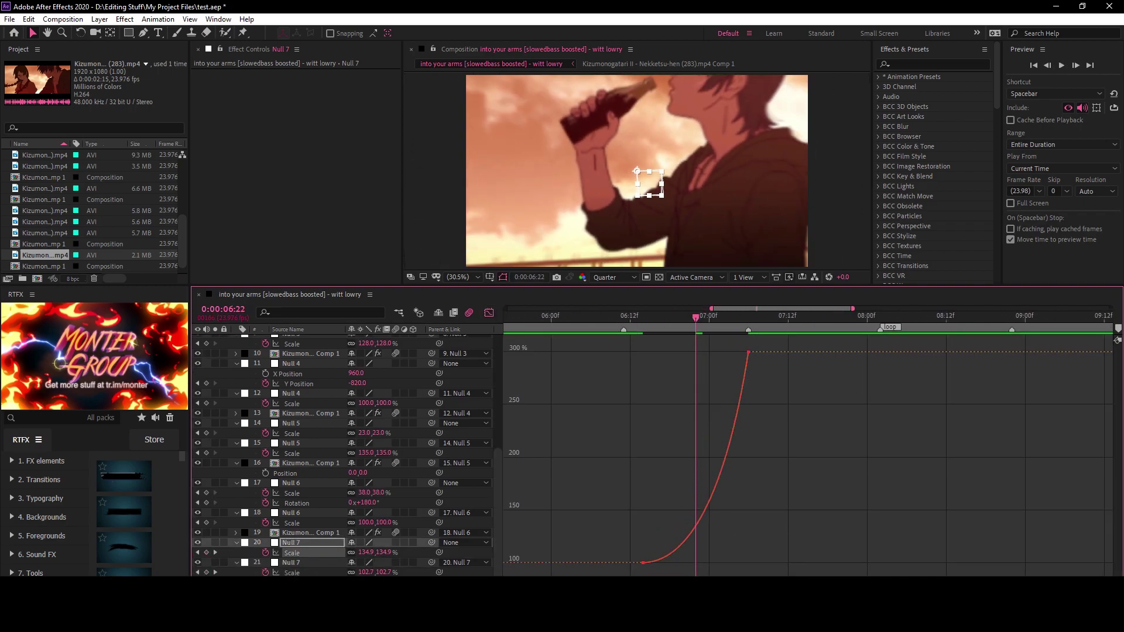
- Add a Null 8 pair for the clip at 07:06 and check its speed curve
key("shift+F3")
scroll(802, 549, "down", 1)
key("minus")
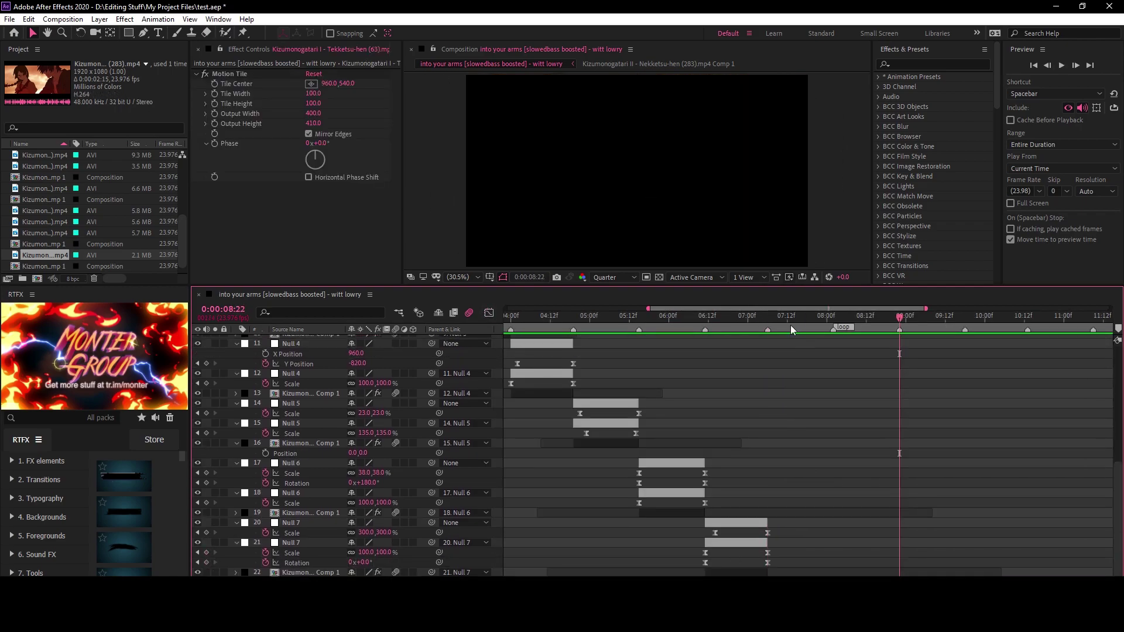
key("ctrl+alt+shift+y")
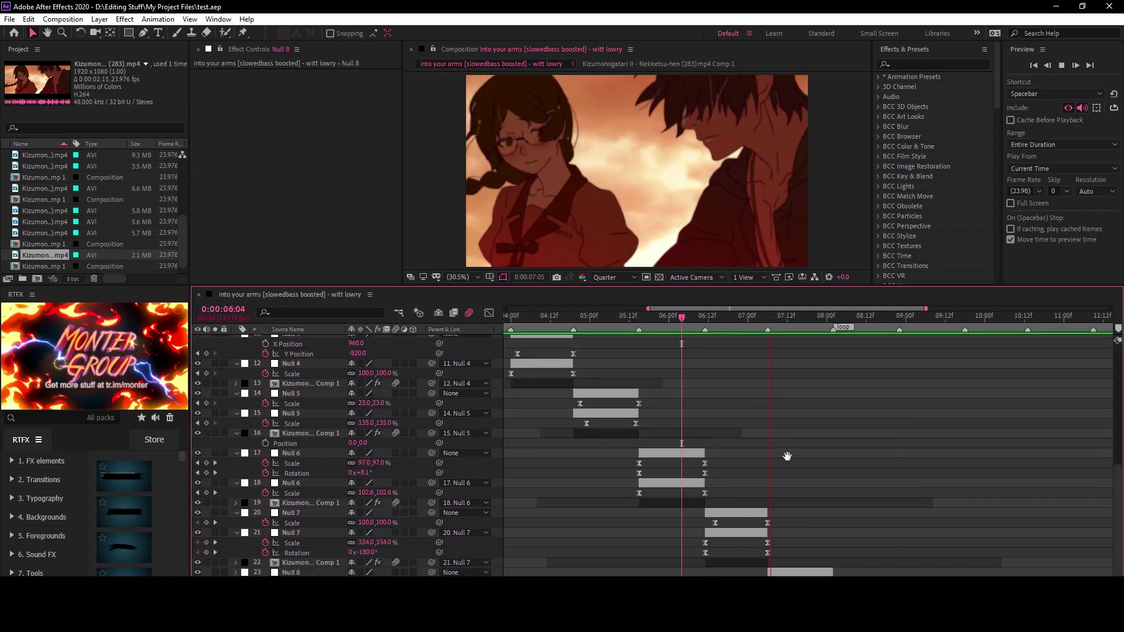
key("space")
key("ctrl+alt+shift+y")
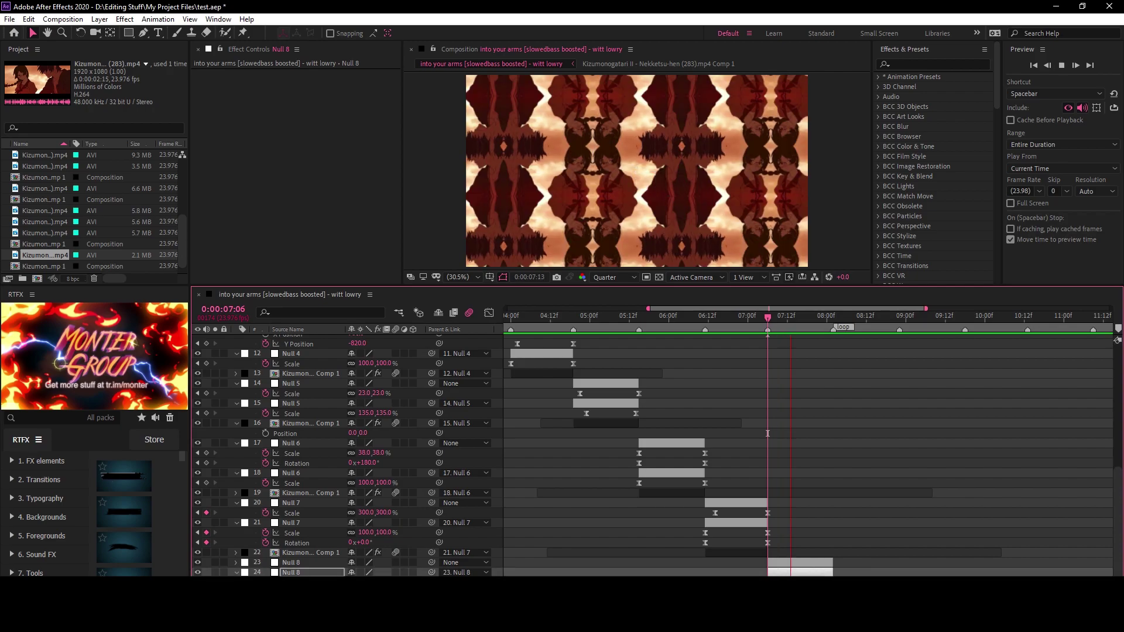
key("space")
key("shift+F3")
key("shift+F3")
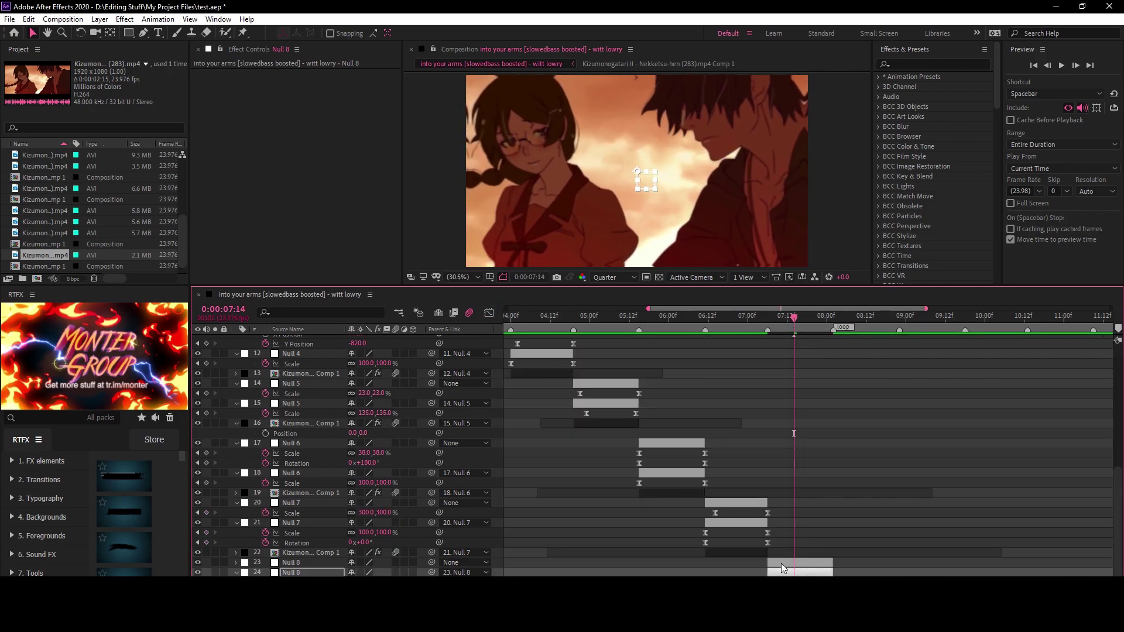
- Preview Null 8's eased scale curve, undoing and restoring the duplicated Null 8
key("ctrl+z")
key("space")
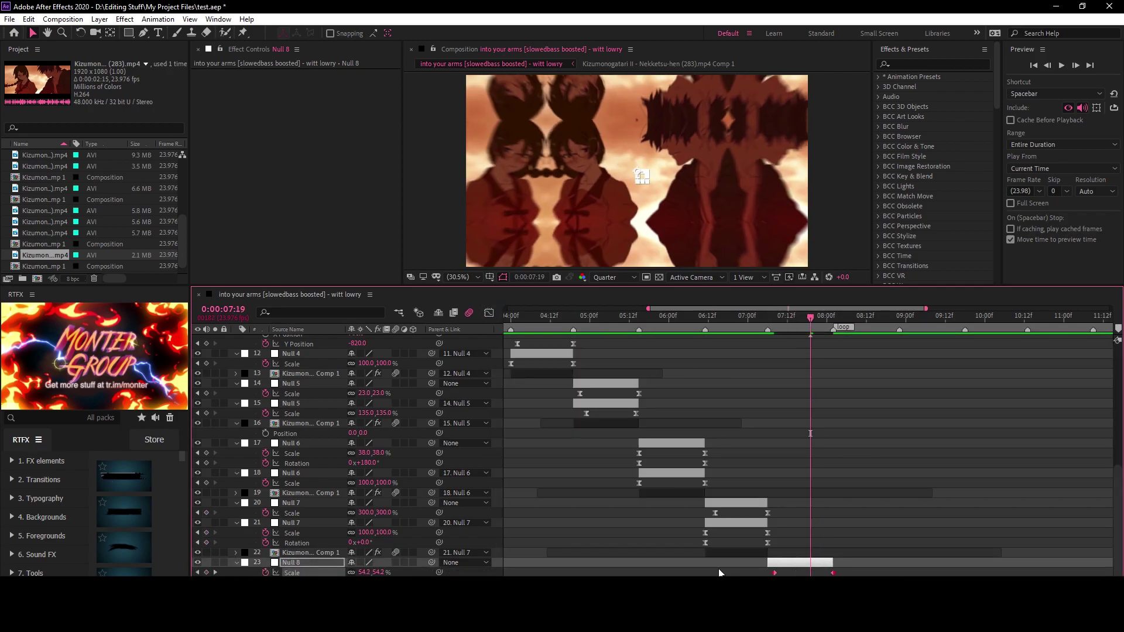
key("shift+F3")
key("space")
key("shift+F3")
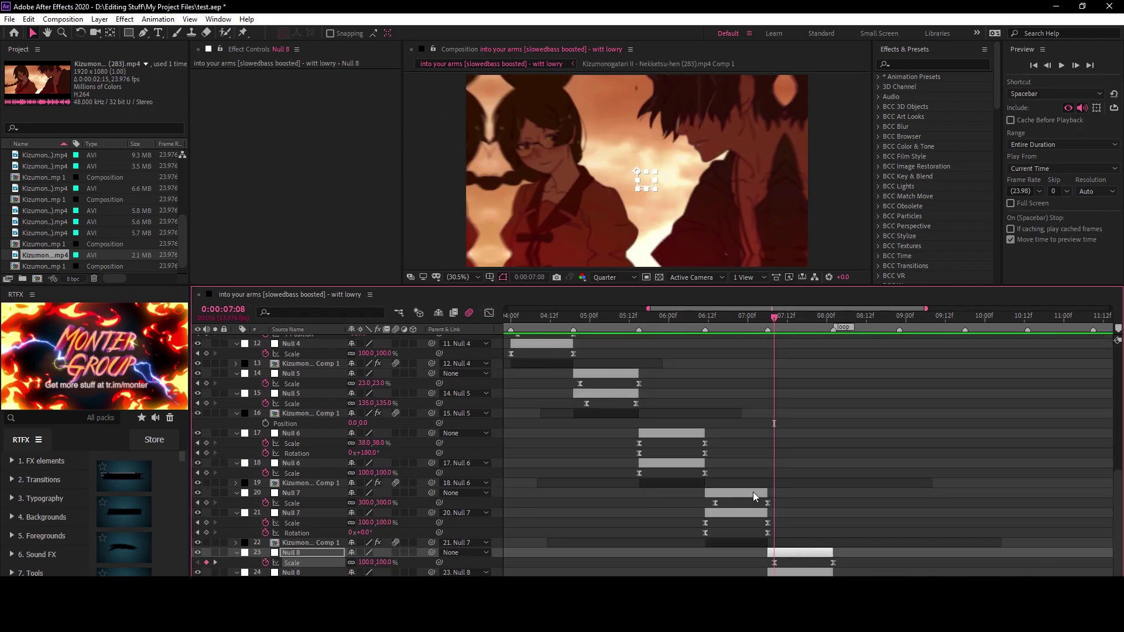
key("ctrl+shift+z")
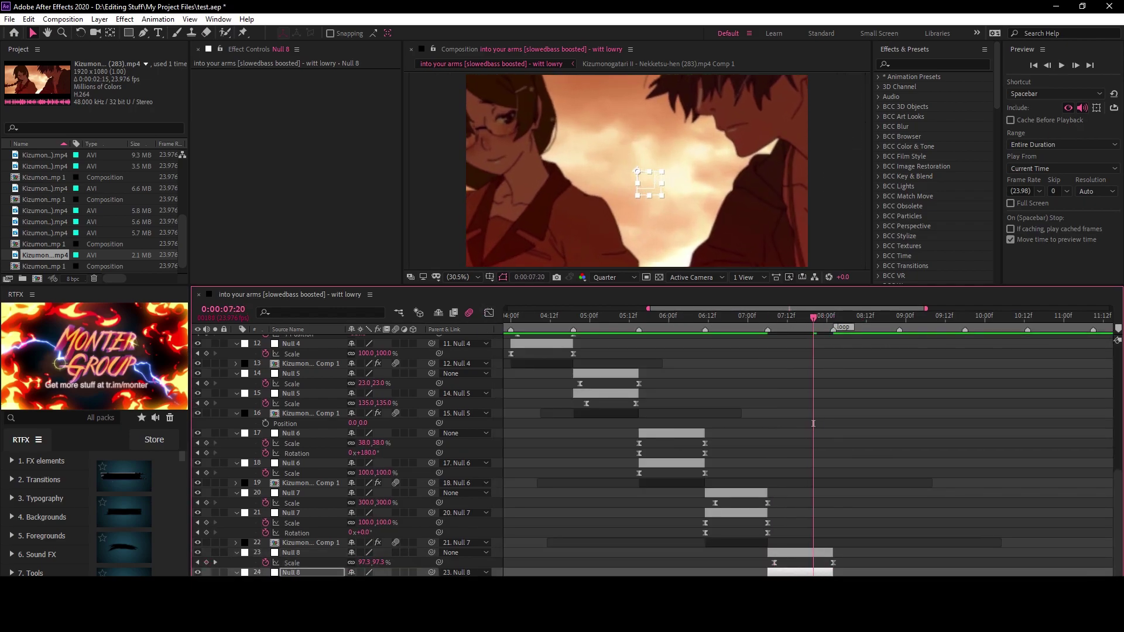
key("shift+F3")
key("space")
key("shift+F3")
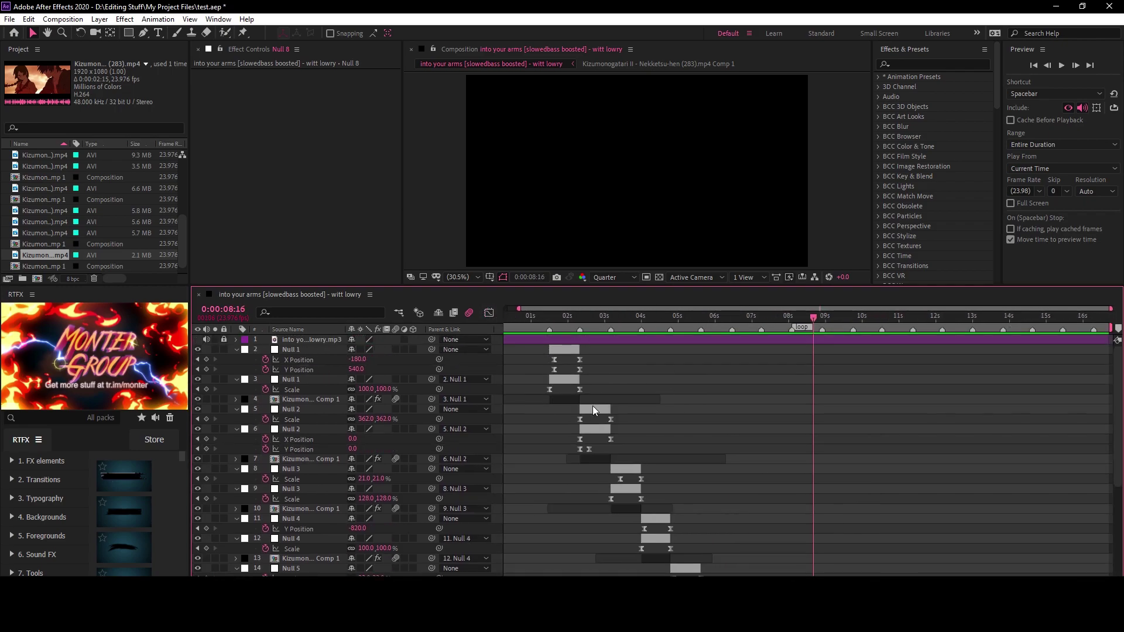
- Delete the old adjustment layer above the clips
left_click(539, 315)
key("ctrl+alt+y")
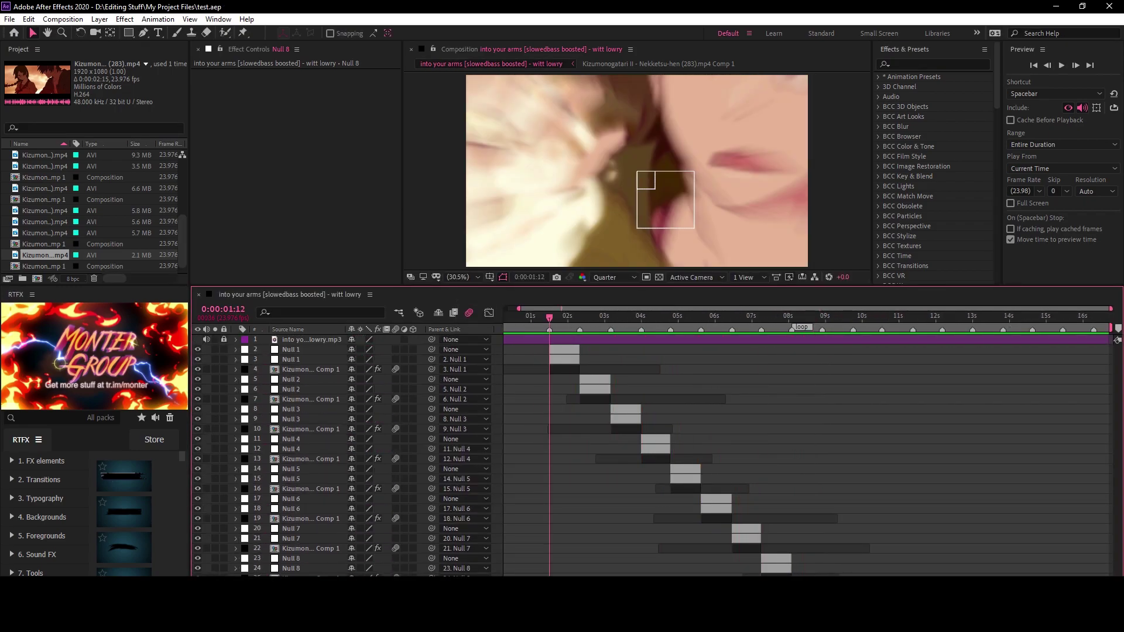
key("equal")
key("equal")
key("Delete")
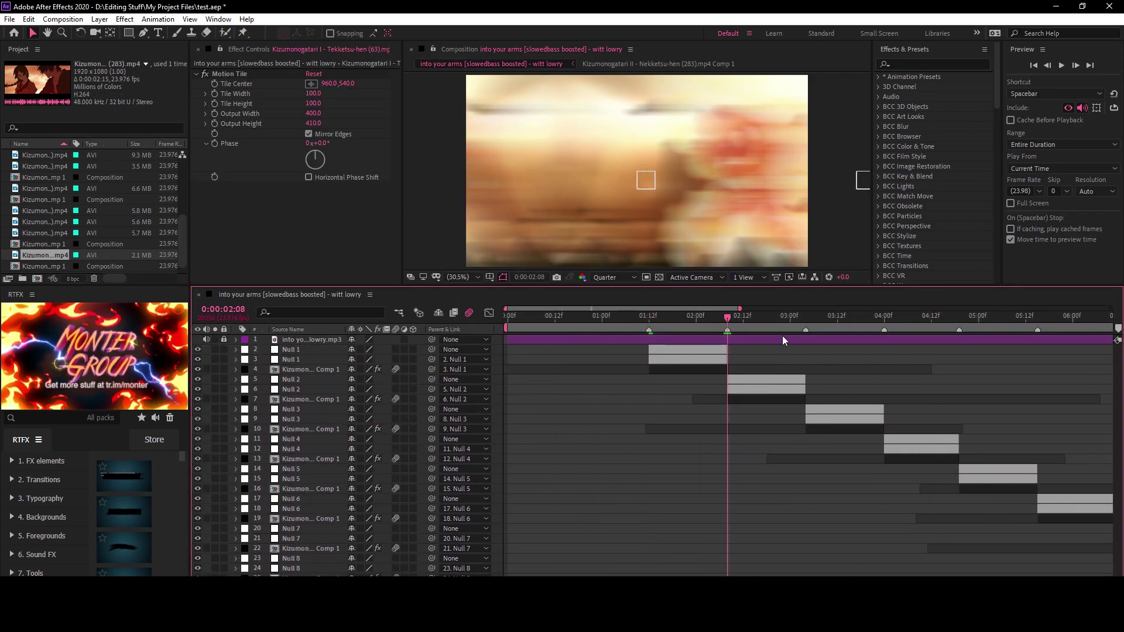
- Add a new adjustment layer above Null 2, trimmed to 02:23–03:09 around the cut
left_click(808, 380)
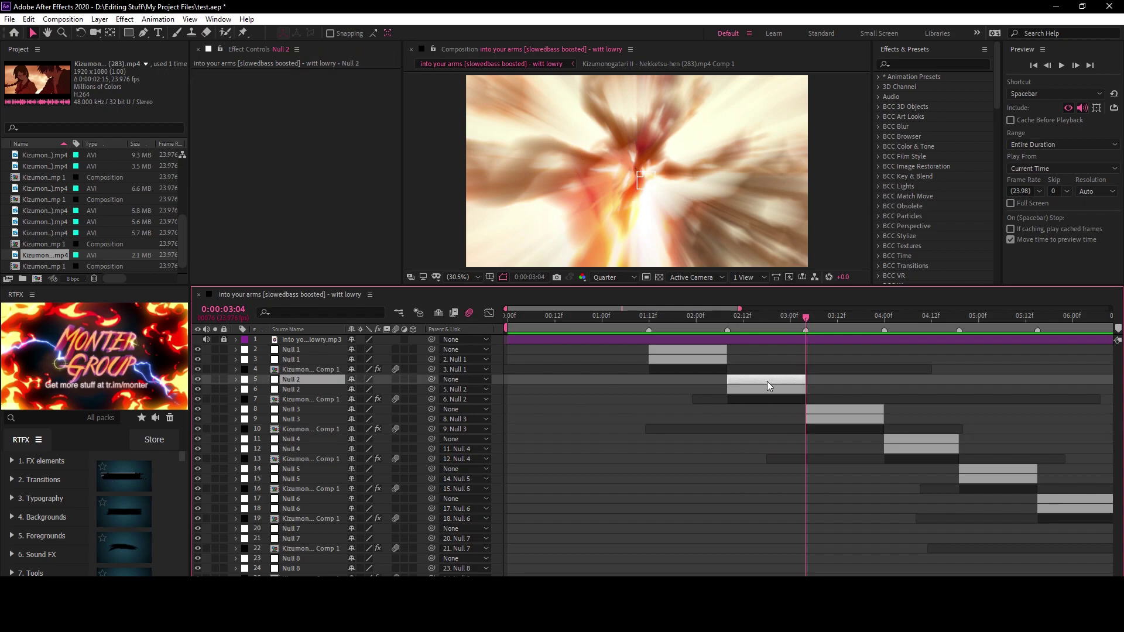
right_click(428, 384)
mouse_move(498, 388)
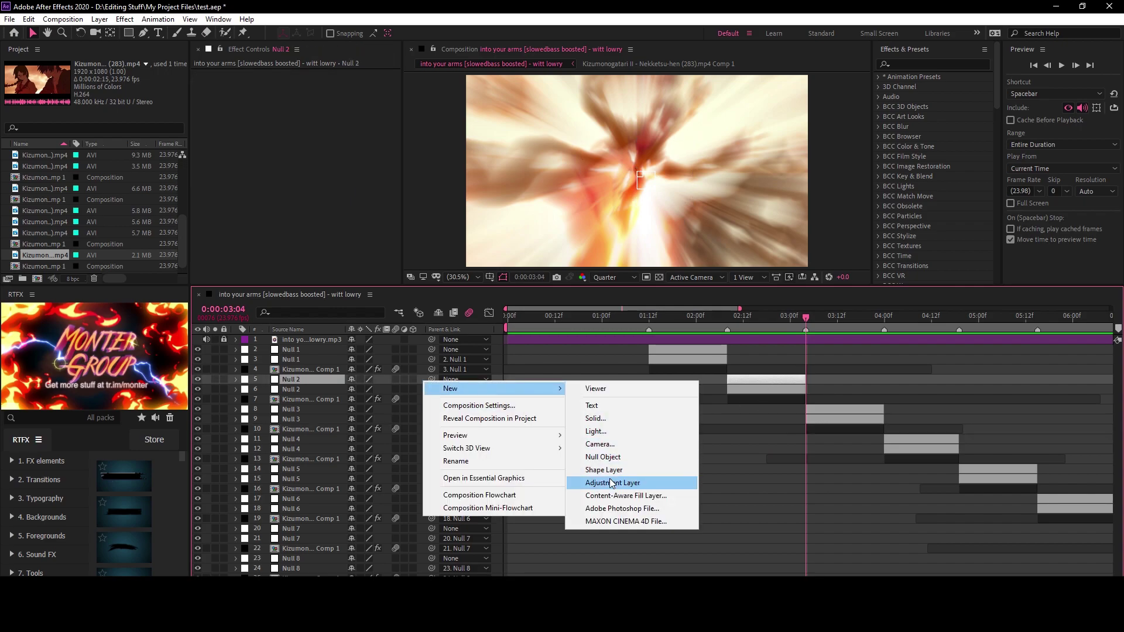
left_click(613, 483)
key("Page_Up")
key("Page_Up")
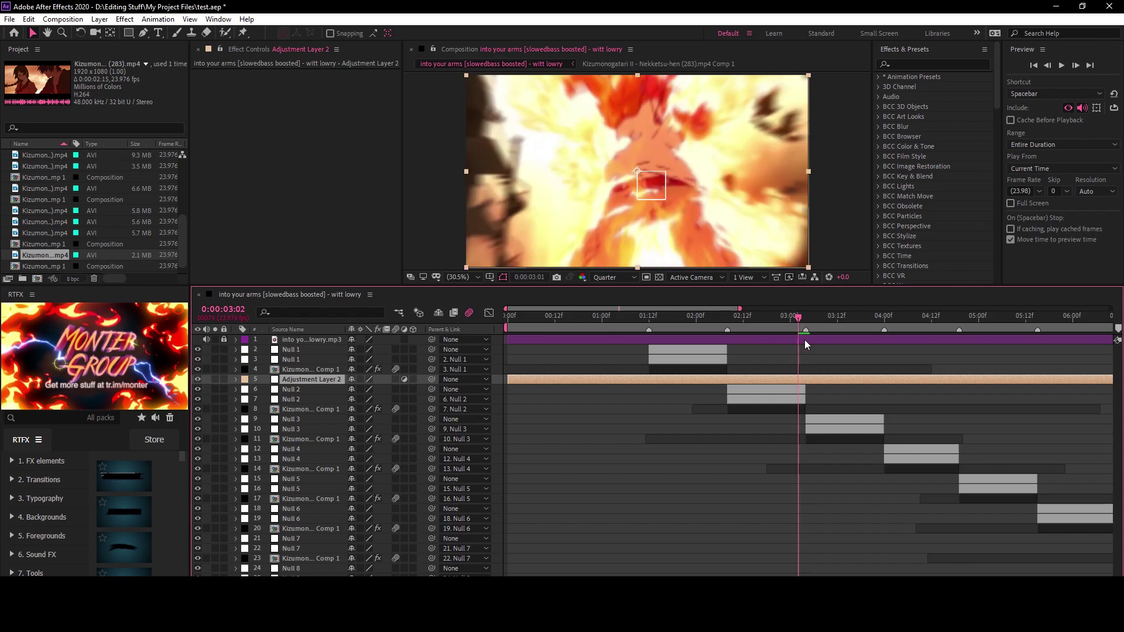
key("Page_Up")
key("Page_Up")
key("Page_Up")
key("ctrl+shift+d")
key("Page_Down")
key("Page_Down")
key("Page_Down")
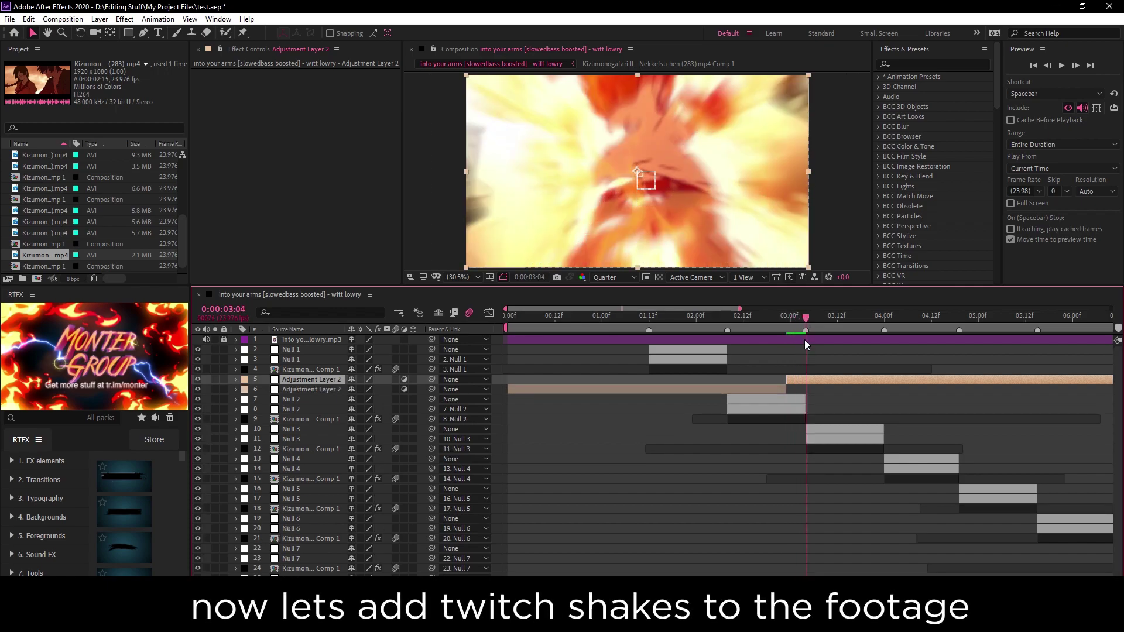
key("Page_Down")
key("Page_Down")
key("Page_Down")
key("alt+]")
- Apply Twitch to the short adjustment layer with Amount keyframed 0–100–0
left_click(865, 371)
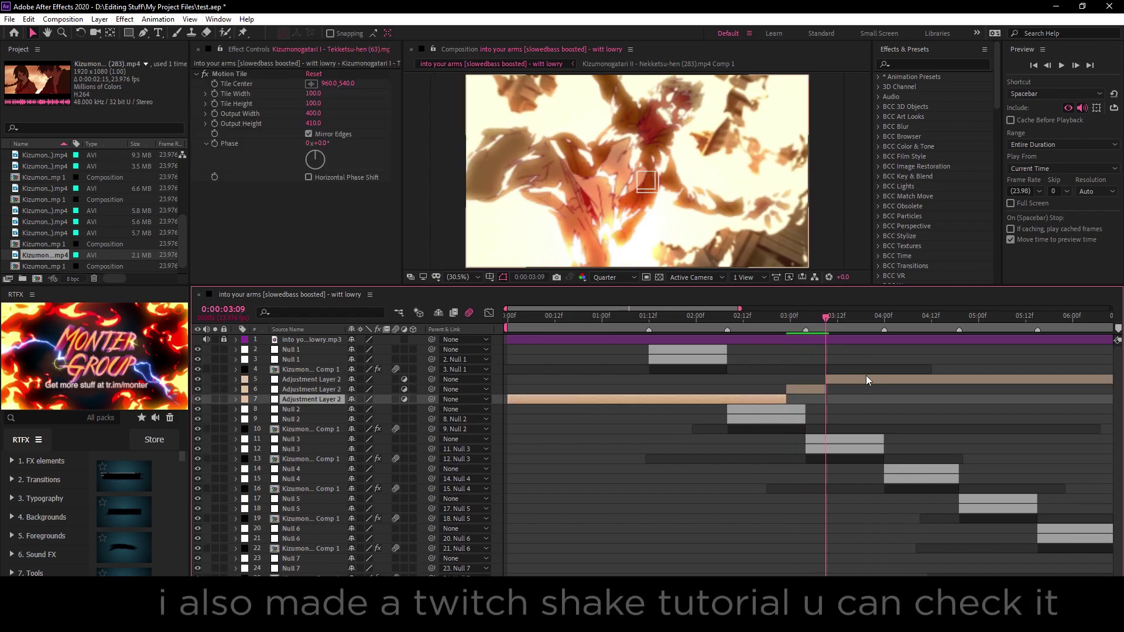
left_click(805, 315)
left_click(810, 379)
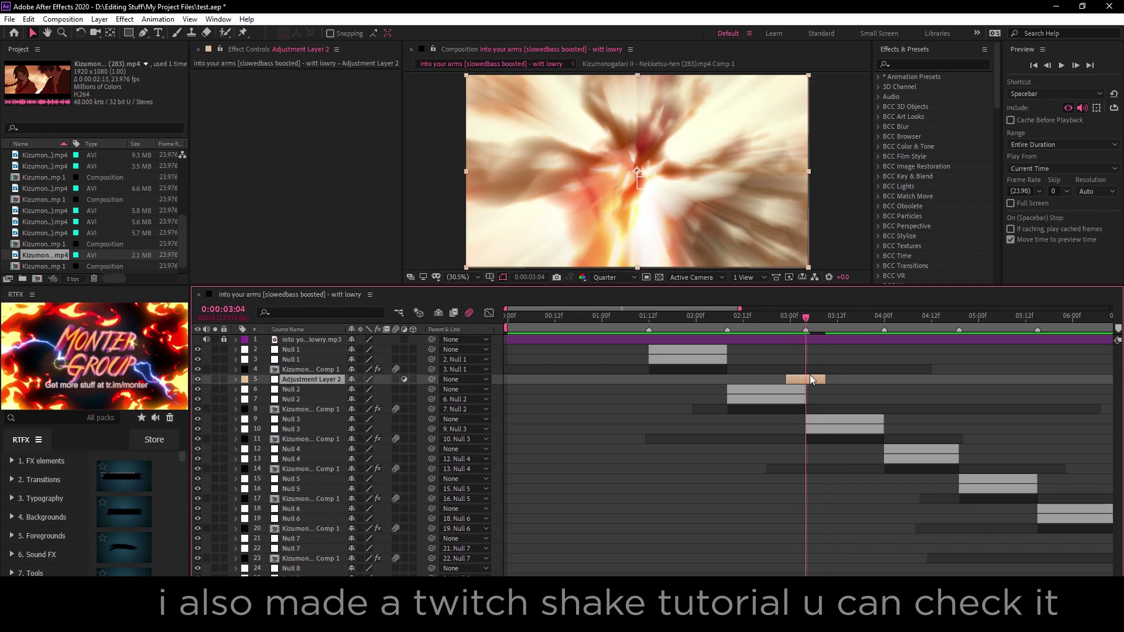
key("ctrl+space")
type("twitch")
key("Return")
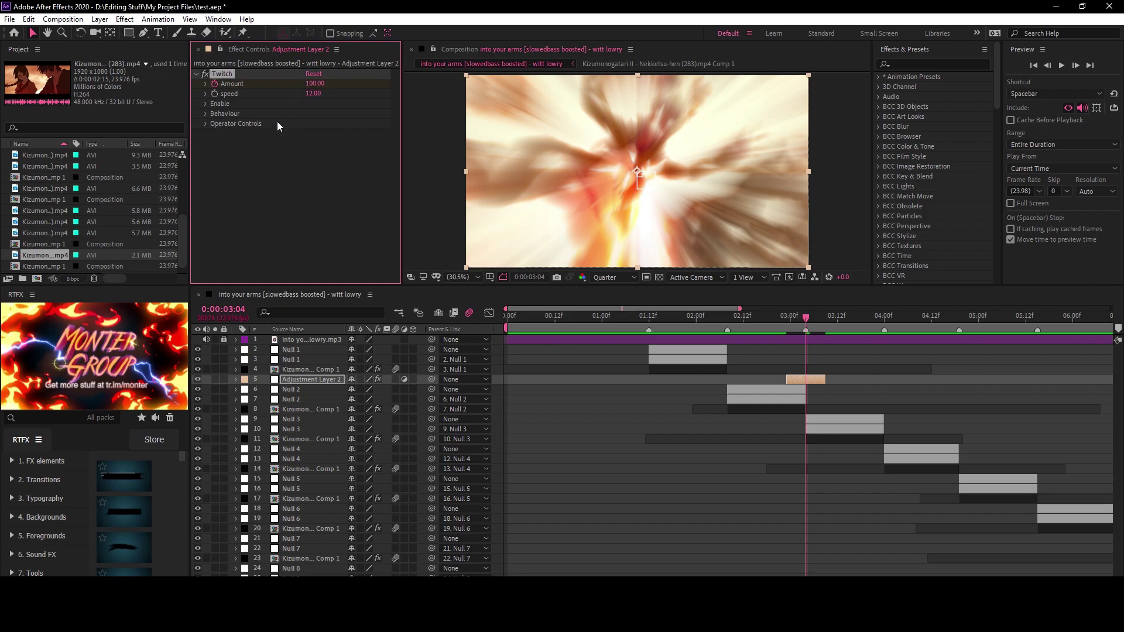
key("u")
key("i")
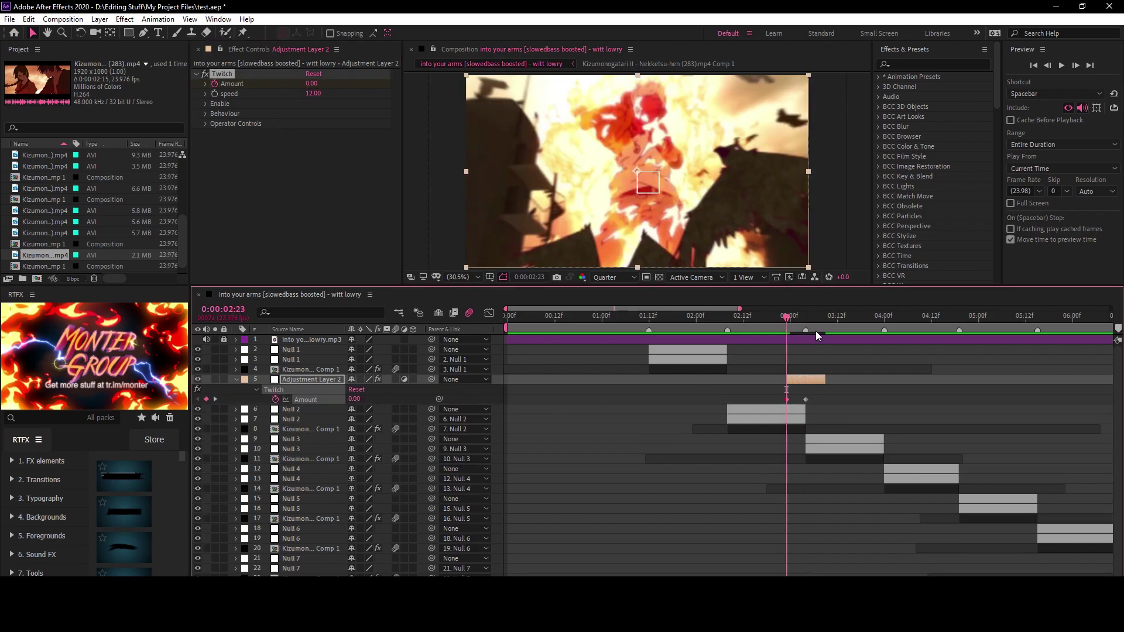
left_click(824, 316)
key("ctrl+v")
key("space")
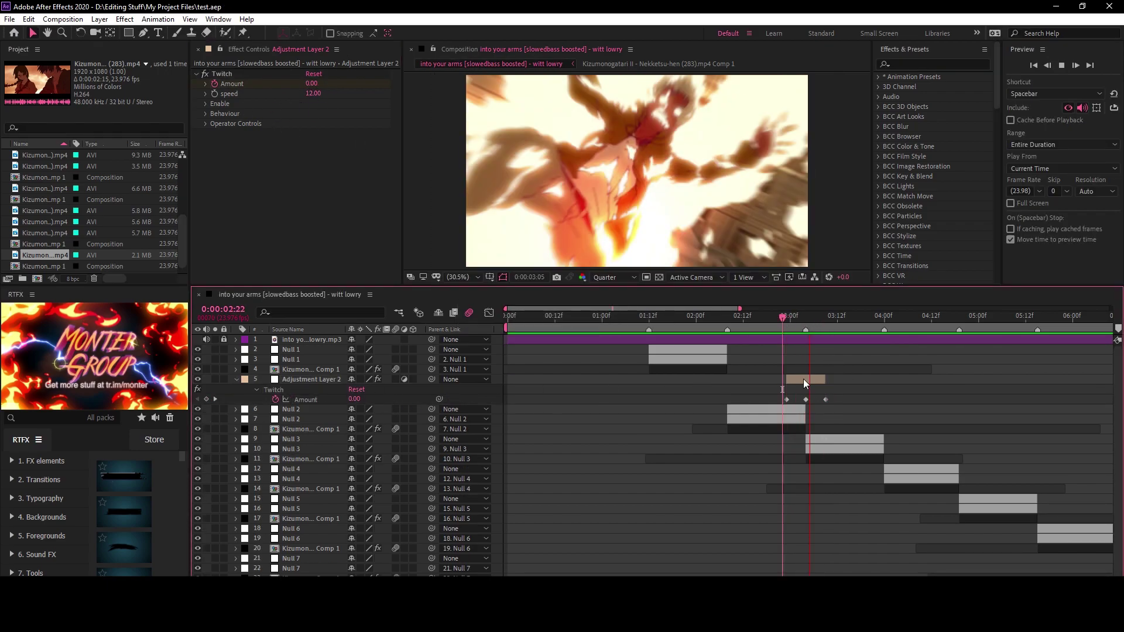
- Enable Slide and Light, Easy Ease the Amount, and sharpen its curve into a symmetric peak
left_click(308, 153)
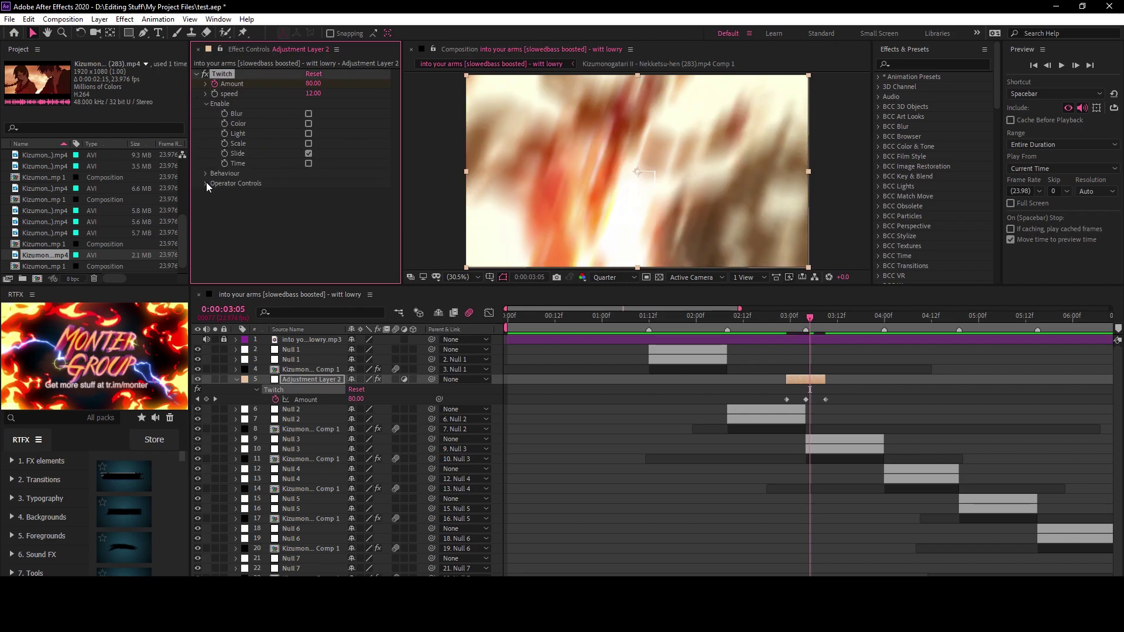
left_click(308, 133)
key("F9")
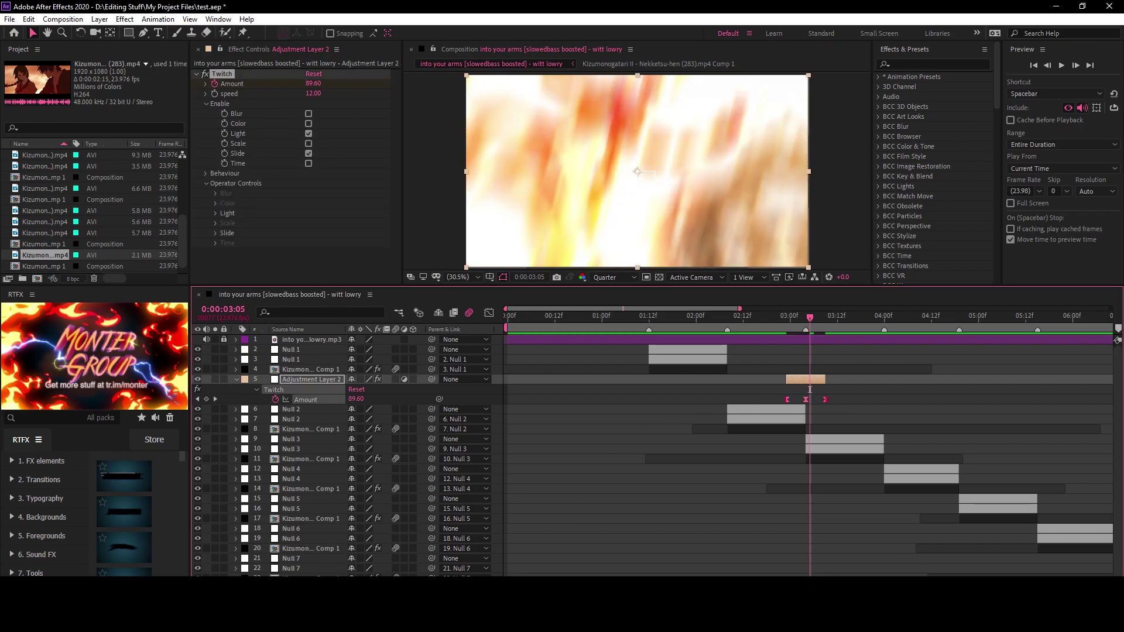
key("equal")
key("shift+F3")
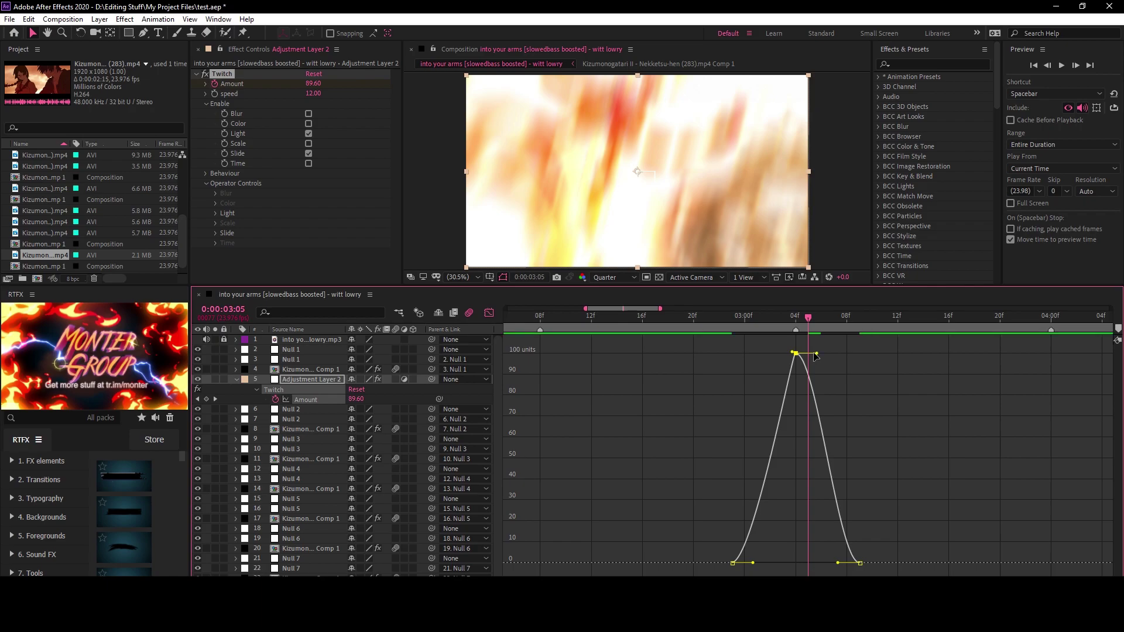
left_click_drag(816, 354, 797, 354)
left_click_drag(838, 563, 796, 563)
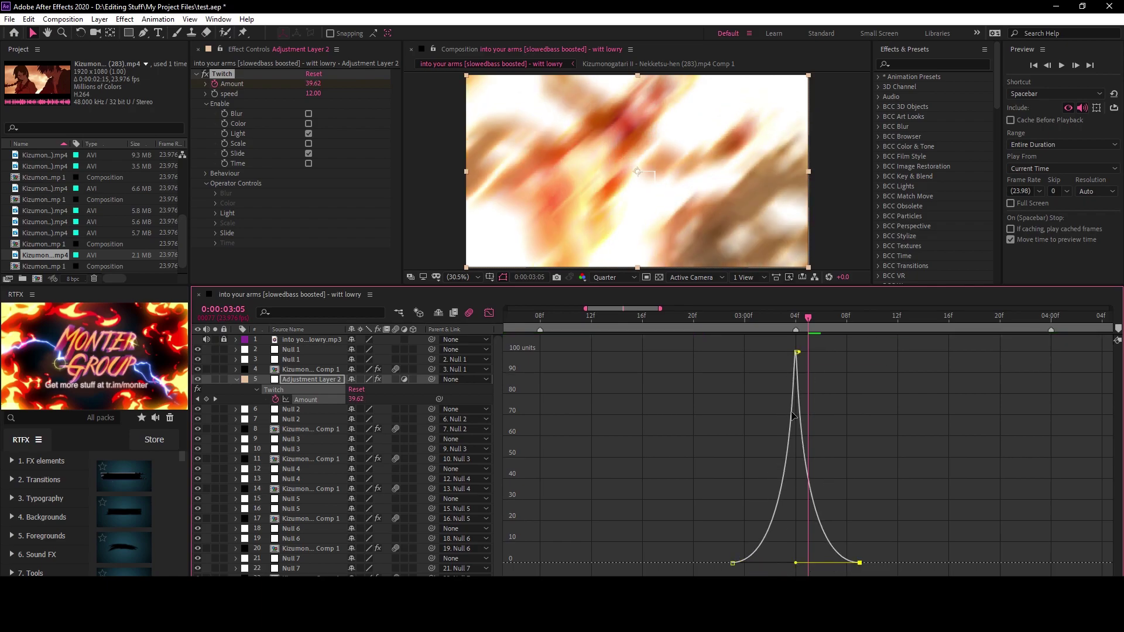
left_click(705, 321)
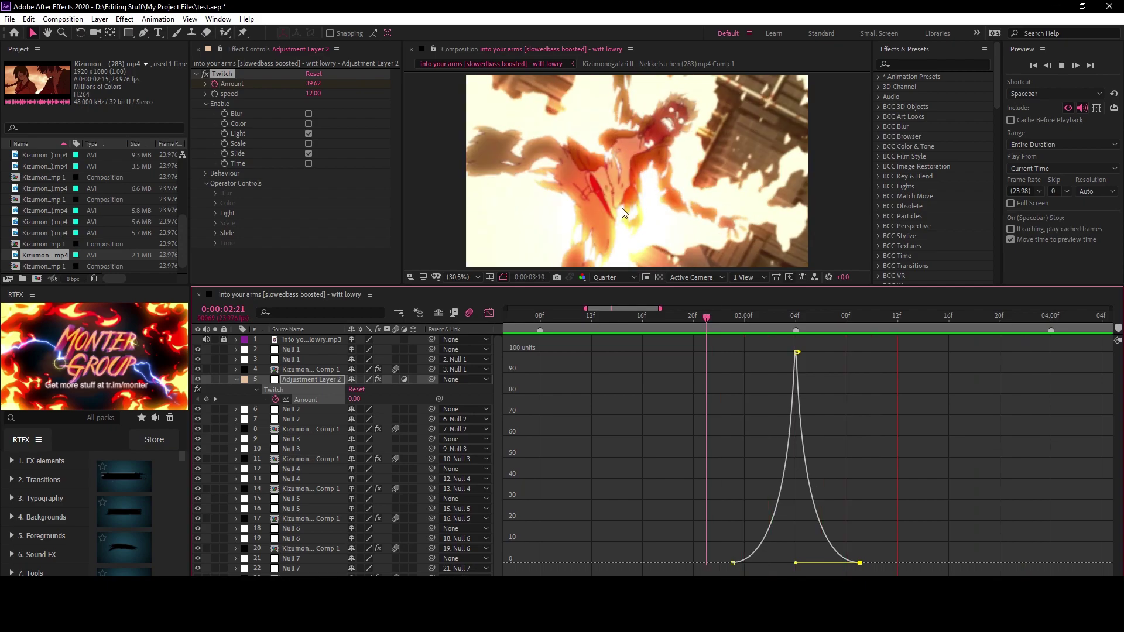
key("shift+F3")
- Duplicate the Twitch layer onto the 04:00 transition and preview the shakes
scroll(830, 455, "down", 1)
scroll(777, 501, "up", 1)
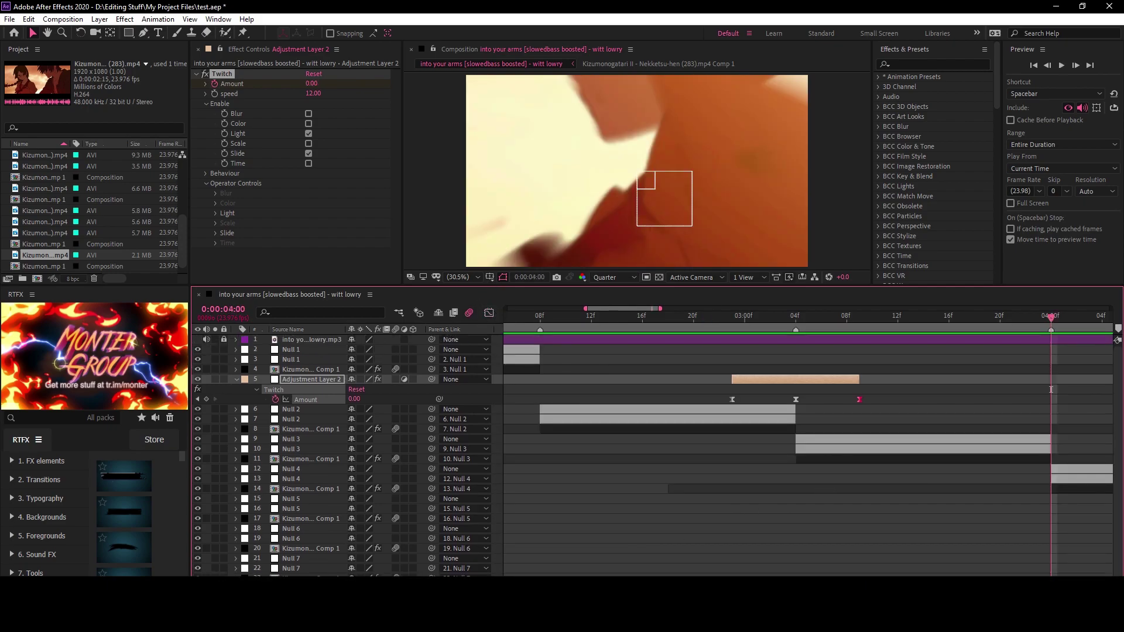
key("minus")
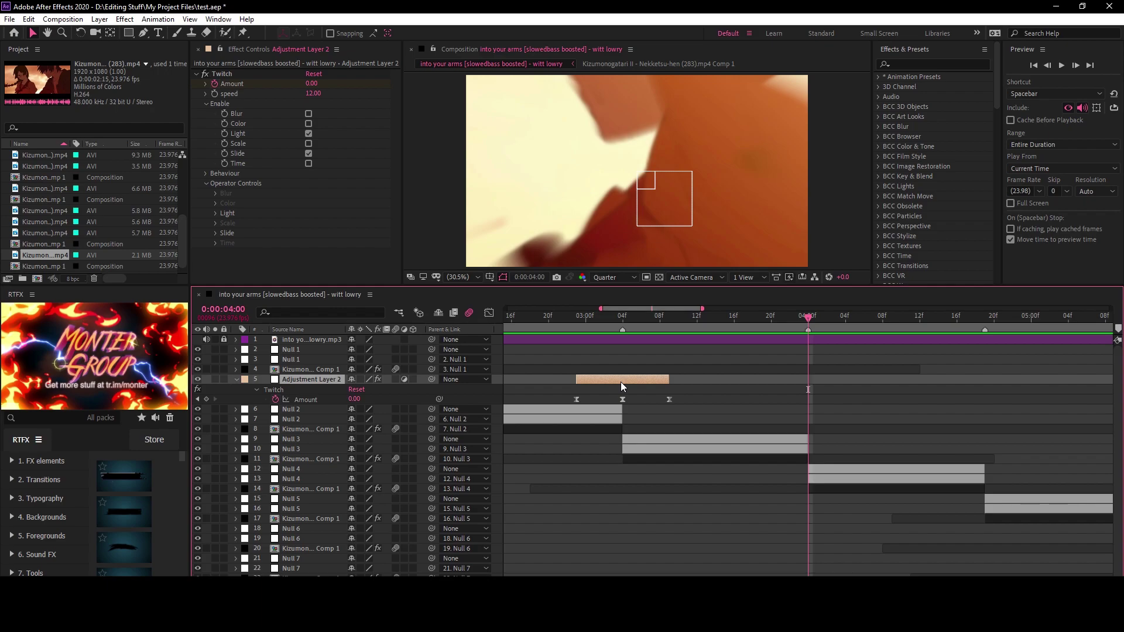
key("ctrl+d")
left_click_drag(621, 382, 799, 382)
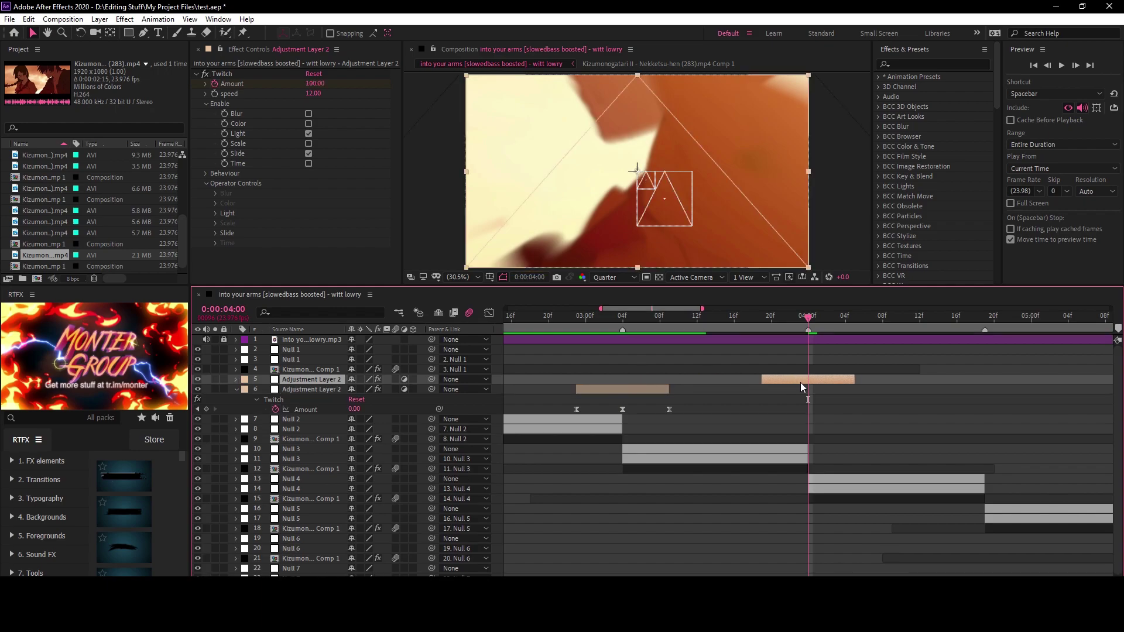
key("u")
left_click_drag(753, 325, 708, 326)
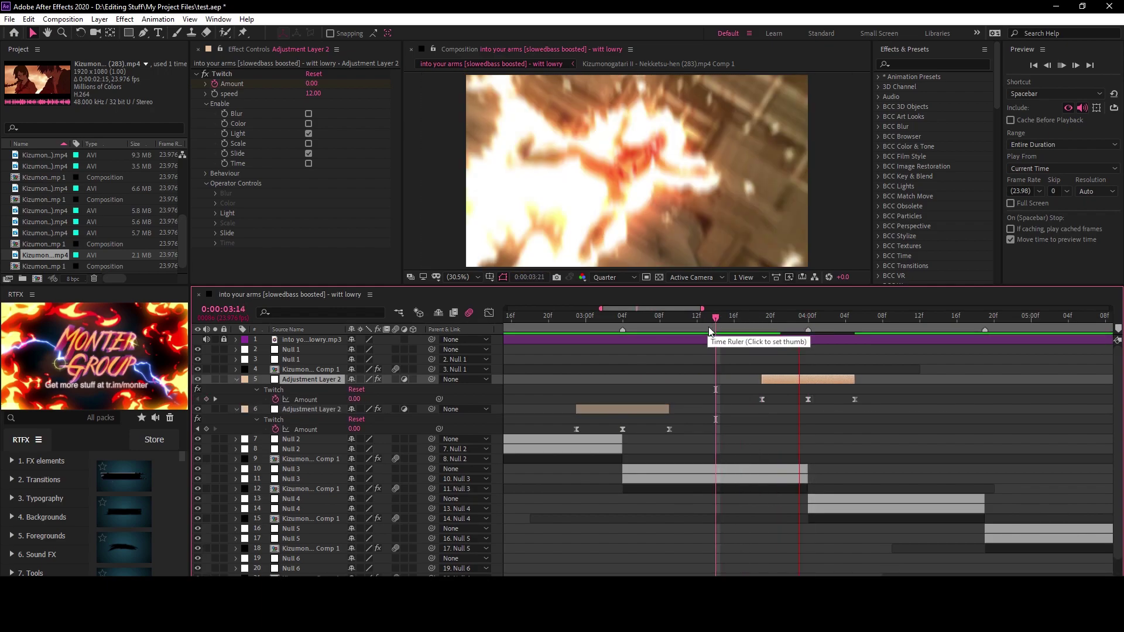
mouse_move(799, 316)
left_mouse_down()
mouse_move(786, 317)
mouse_move(810, 321)
left_mouse_up()
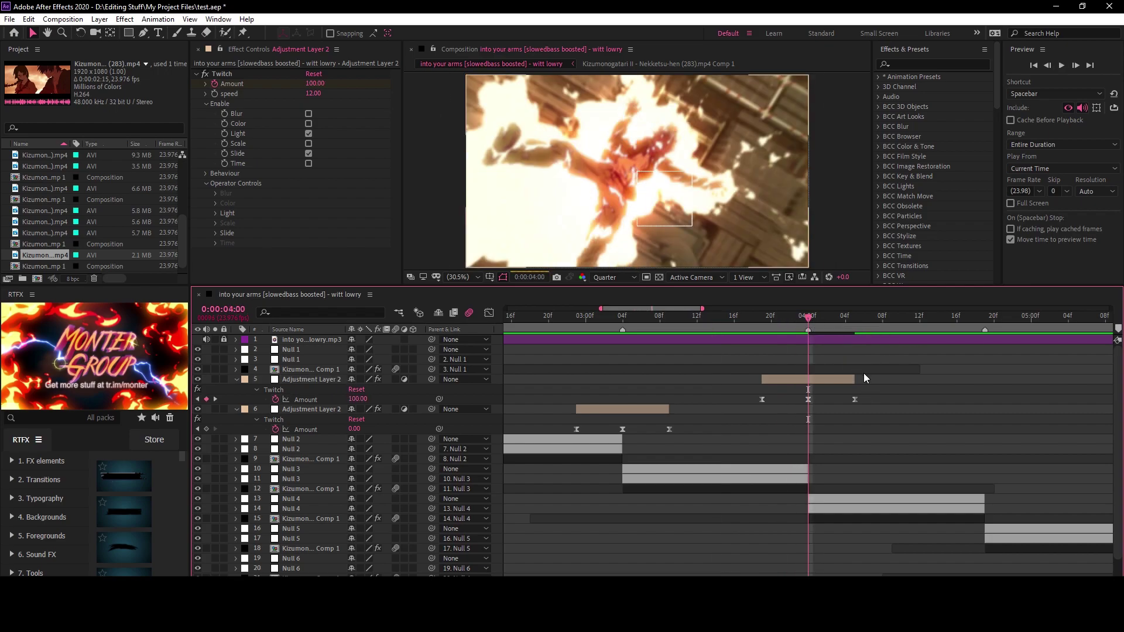
left_click_drag(736, 316, 757, 318)
left_click(539, 316)
key("space")
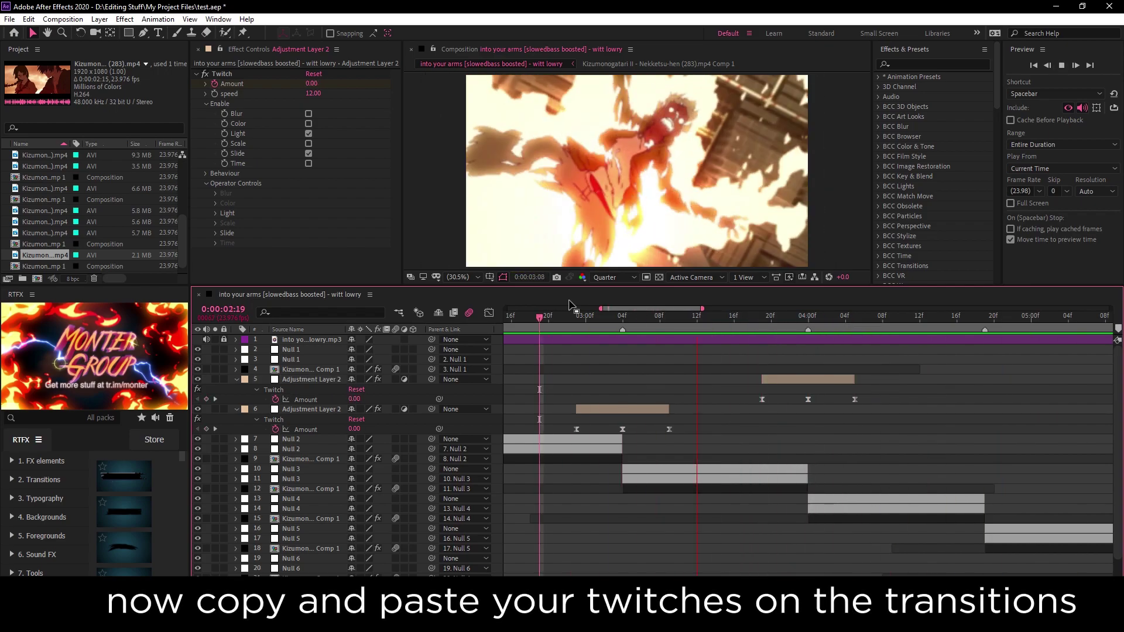
left_click(806, 381)
- Inspect the 04:00 copy's Slide settings and preview the shake around the cut
left_click(215, 233)
scroll(310, 237, "down", 2)
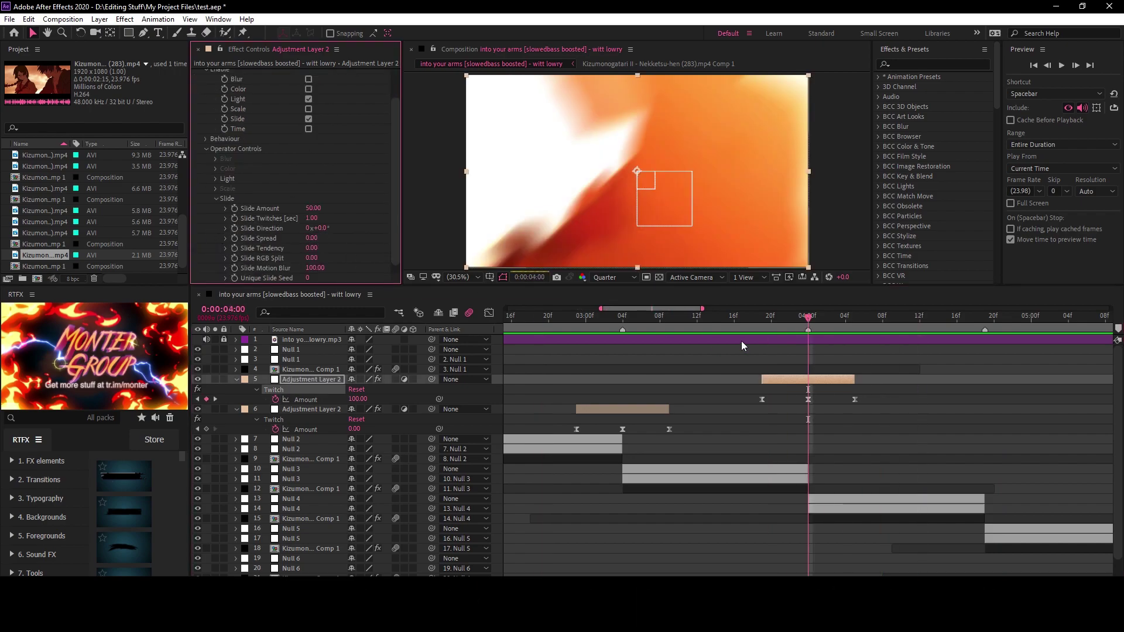
left_click_drag(817, 321, 810, 317)
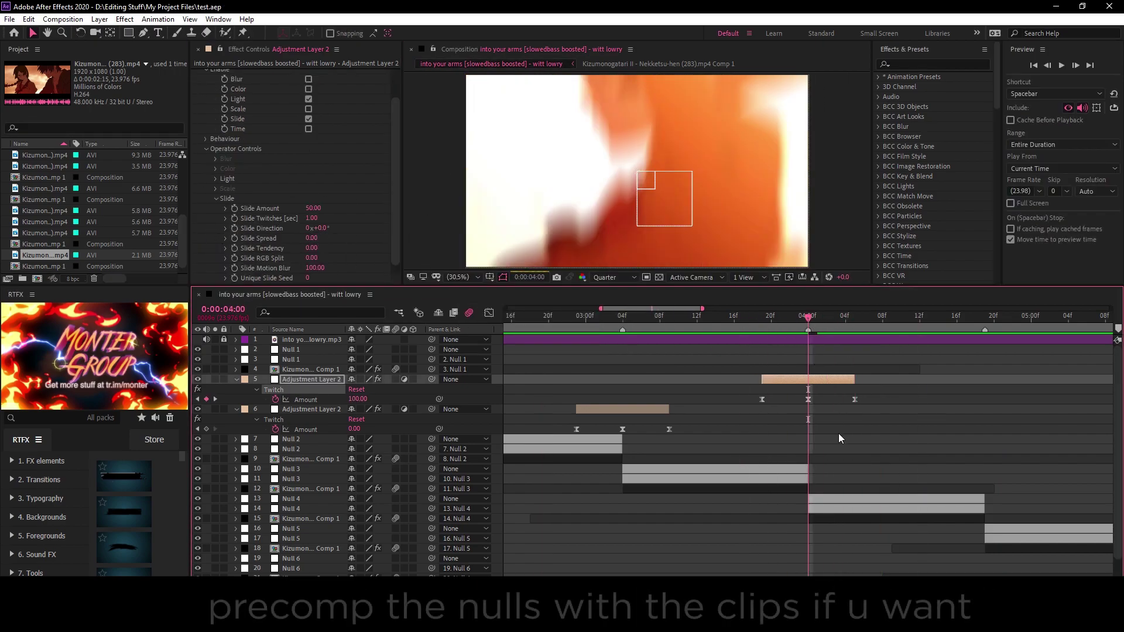
left_click(838, 438)
key("space")
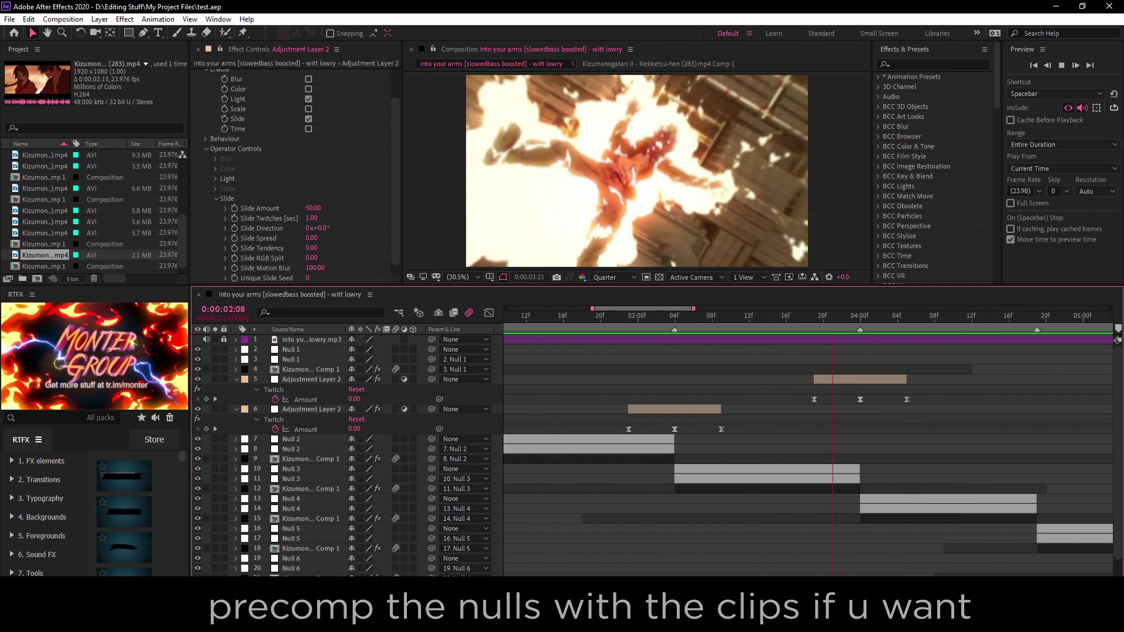
key("minus")
left_click(633, 320)
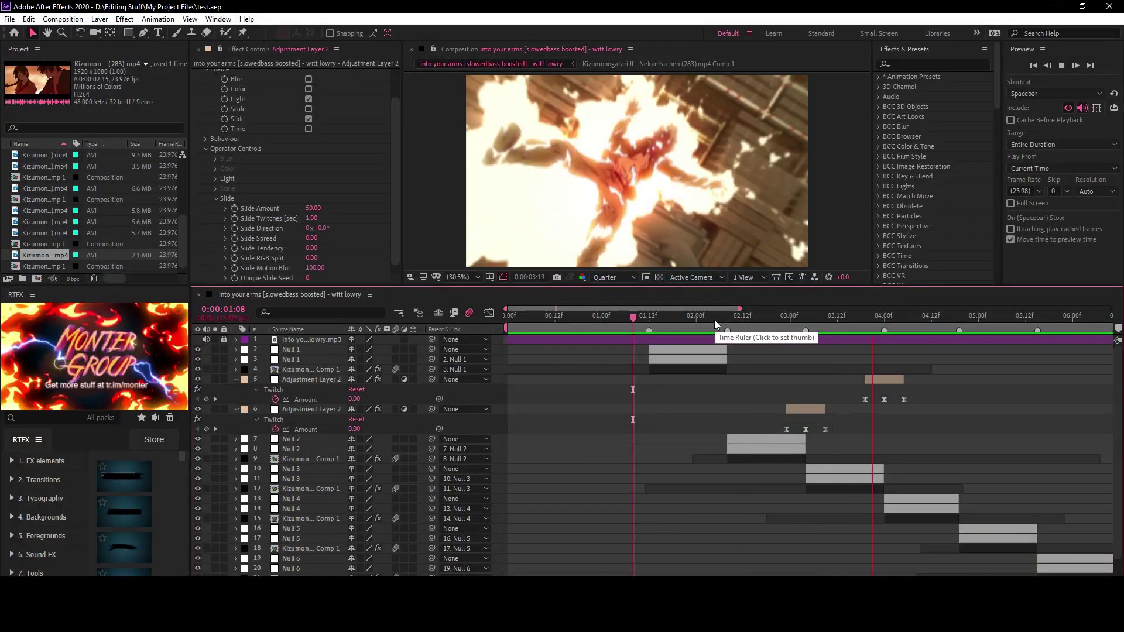
- Copy the Twitch layer onto the later cuts near 06:06 and 07:00 and preview all shakes
left_click(883, 379)
key("ctrl+d")
left_click_drag(884, 380, 1040, 380)
key("ctrl+d")
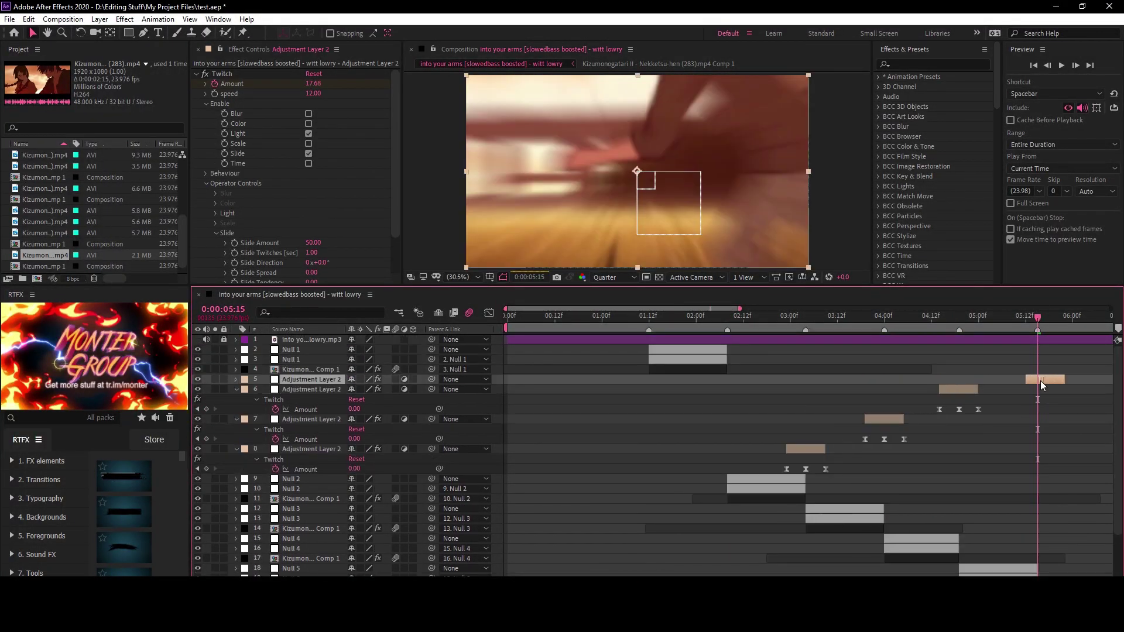
key("ctrl+d")
left_click_drag(698, 379, 885, 381)
key("ctrl+d")
left_click(1014, 117)
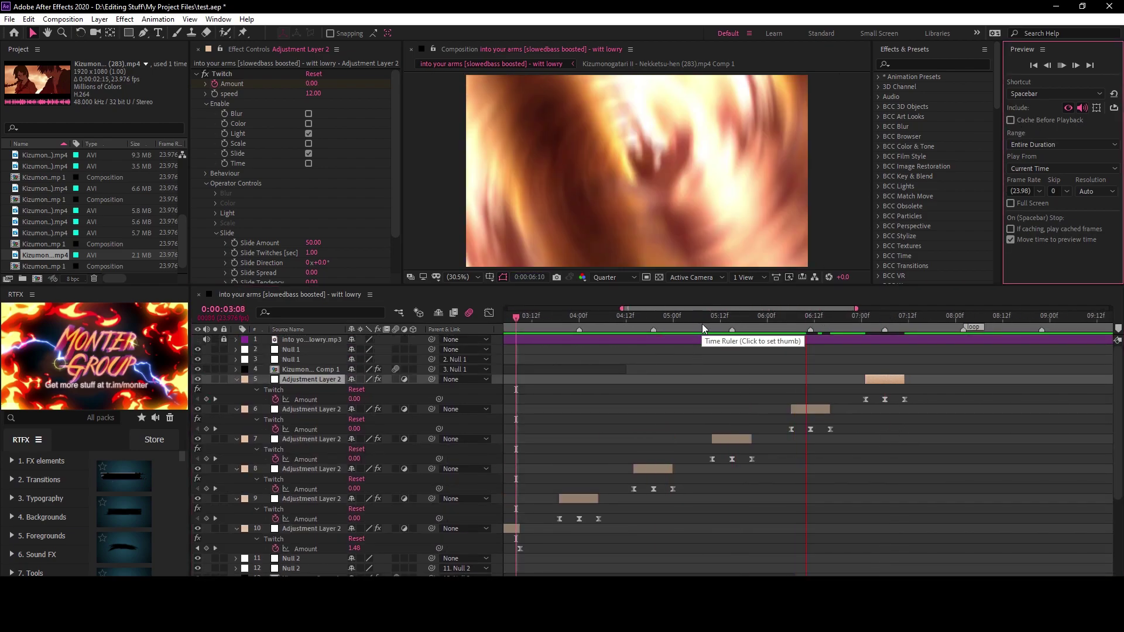
left_click(806, 316)
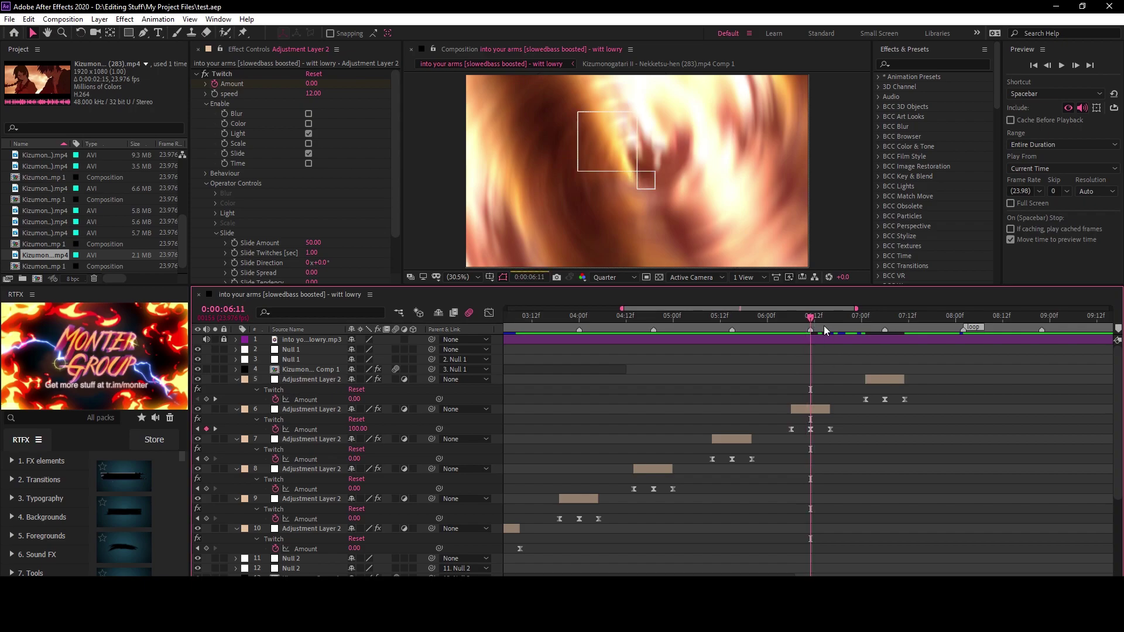
key("space")
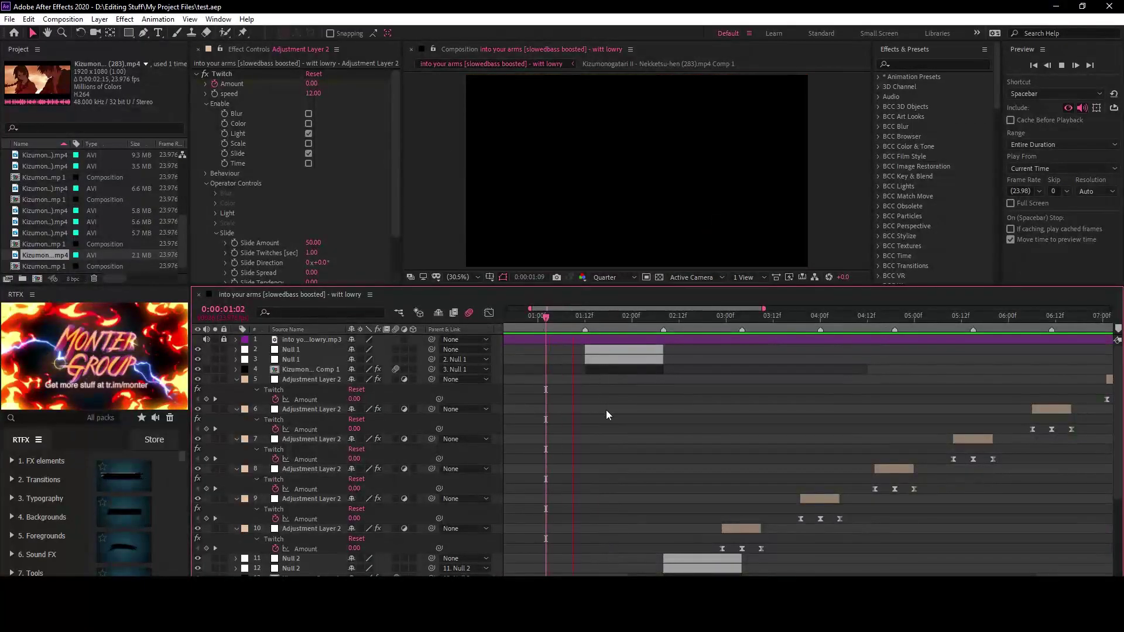
- Add a new adjustment layer at 02:08, removing an extra one
key("ctrl+alt+y")
left_click(664, 318)
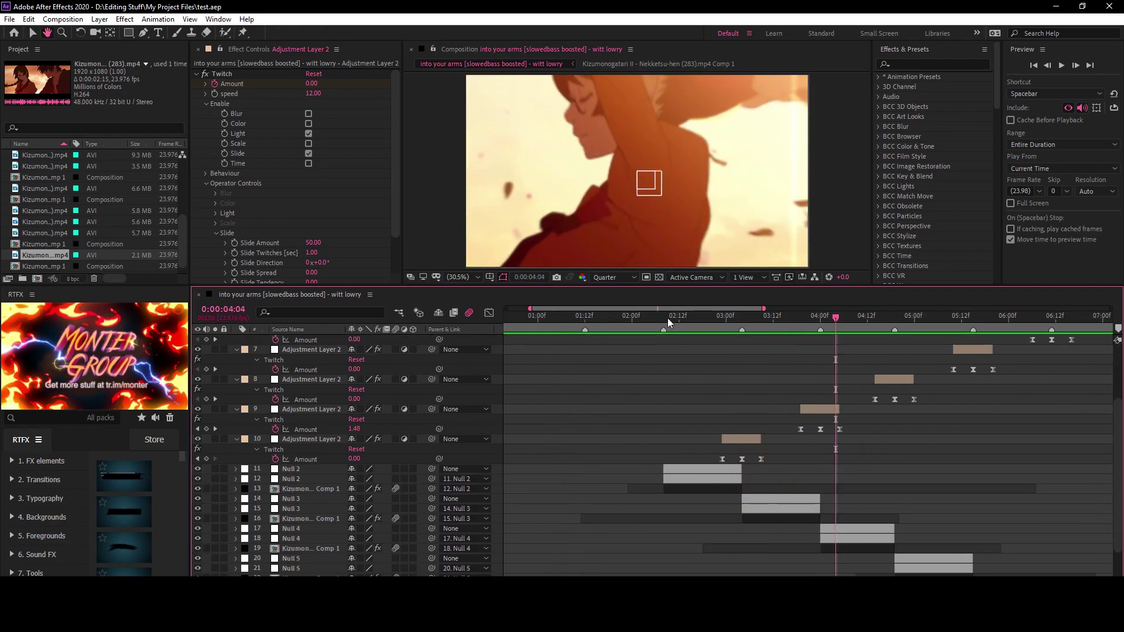
key("ctrl+z")
key("space")
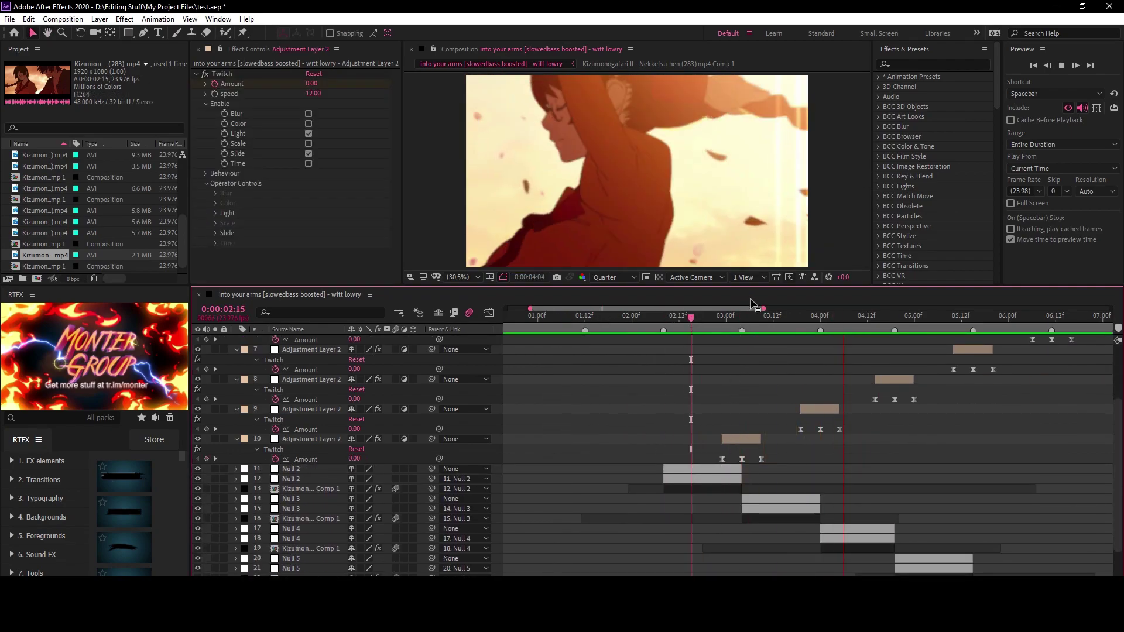
key("ctrl+alt+y")
key("Page_Down")
key("Page_Down")
key("Page_Down")
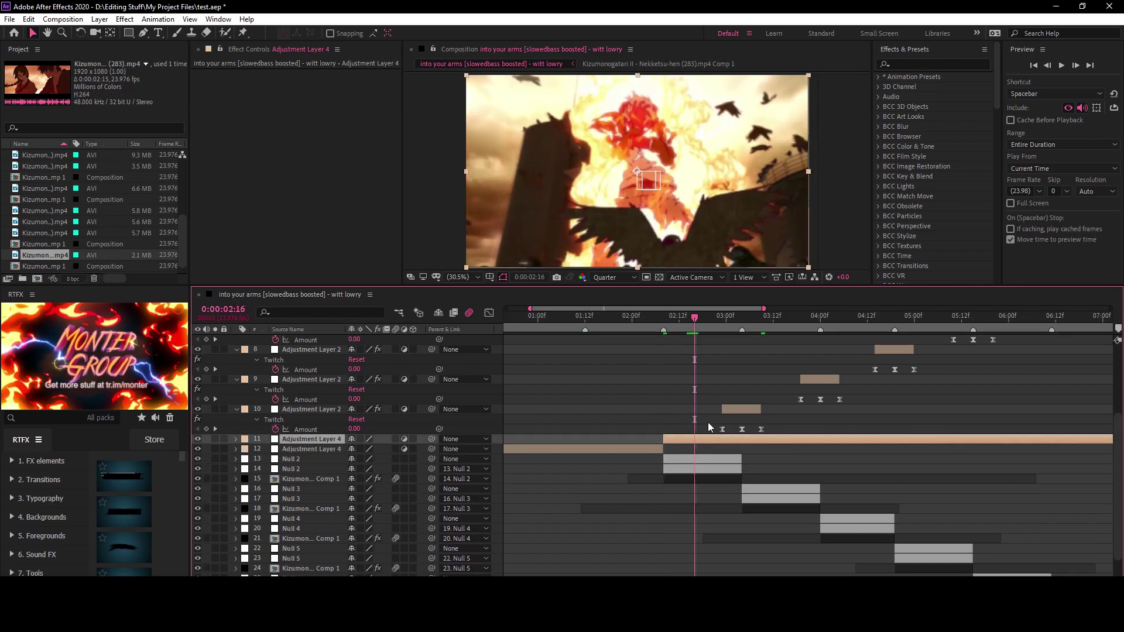
- Trim the flash layer to end at 02:16 and Easy Ease its Brightness from 1 to 0
key("alt+]")
left_click(675, 319)
left_click(674, 439)
key("ctrl+space")
key("Escape")
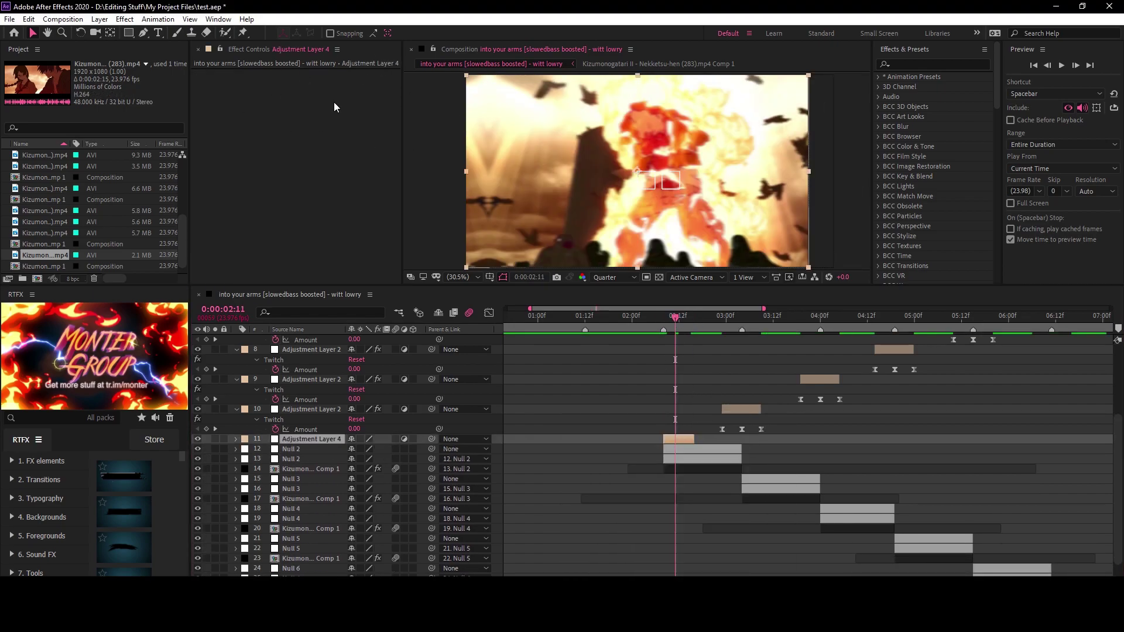
key("u")
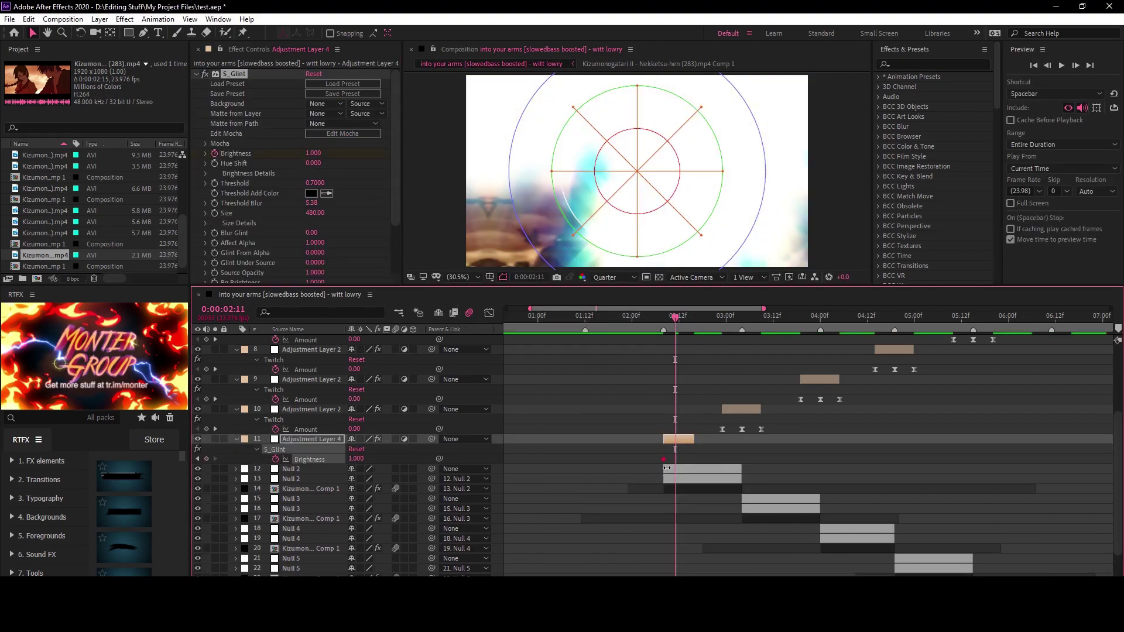
key("F9")
key("shift+F3")
left_click(489, 312)
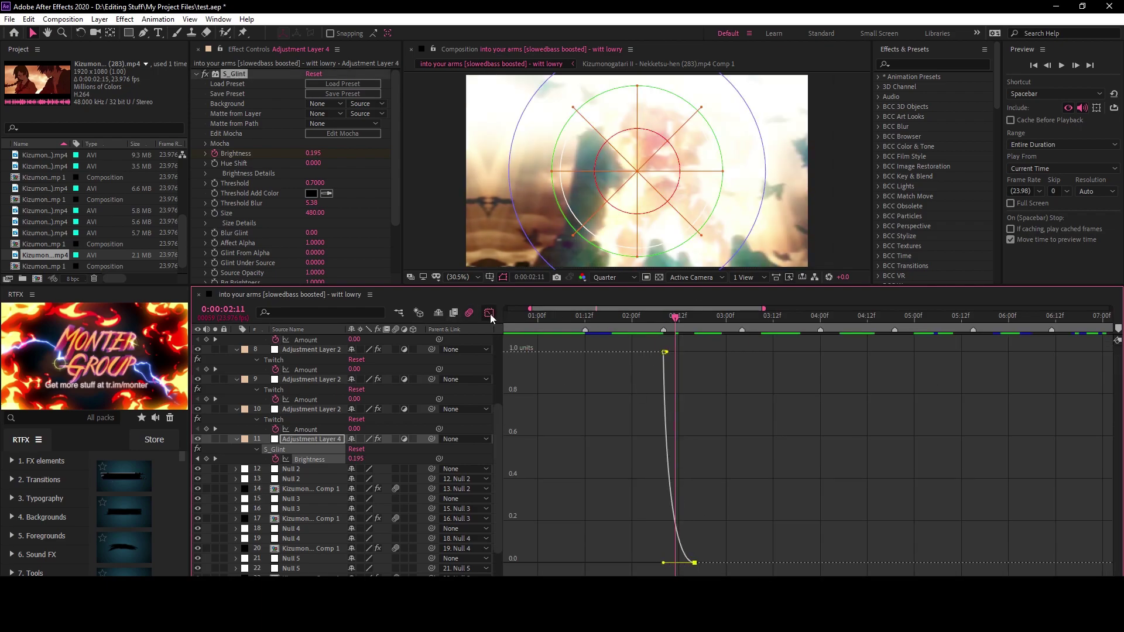
mouse_move(675, 318)
left_mouse_down()
mouse_move(748, 319)
mouse_move(651, 317)
left_mouse_up()
scroll(619, 459, "up", 5)
- Pre-compose the first clip with its nulls into Pre-comp 1
key("ctrl+shift+c")
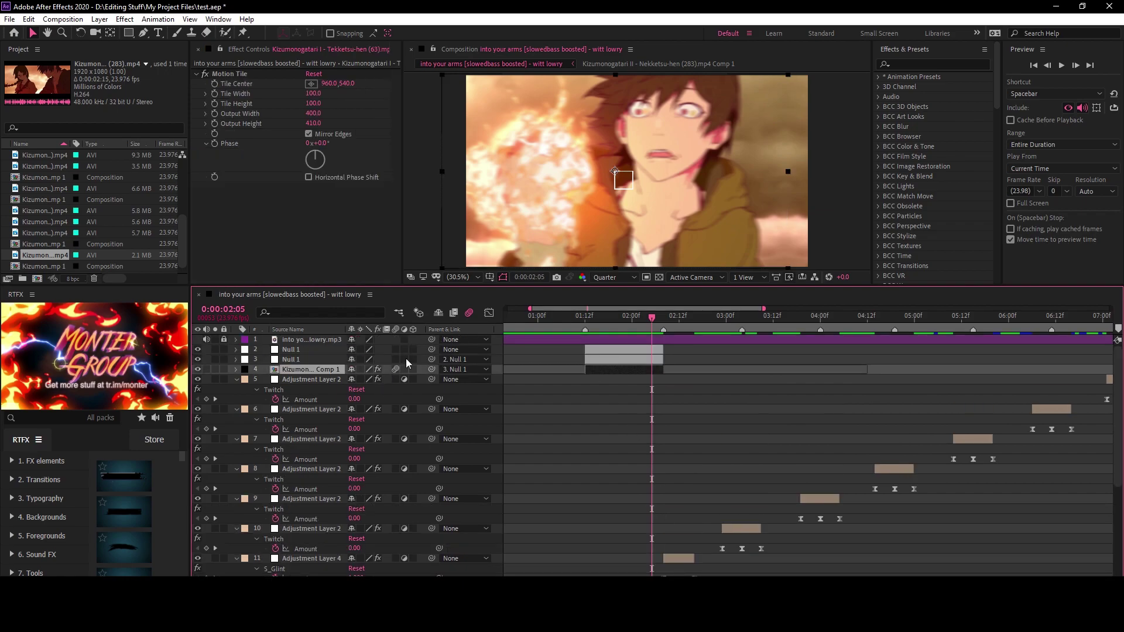
key("Return")
scroll(679, 396, "down", 3)
- Pre-compose each Null/clip group, from Null 2 through Null 7, into Pre-comps 2–8
left_click(679, 391, "shift")
key("ctrl+shift+c")
key("Return")
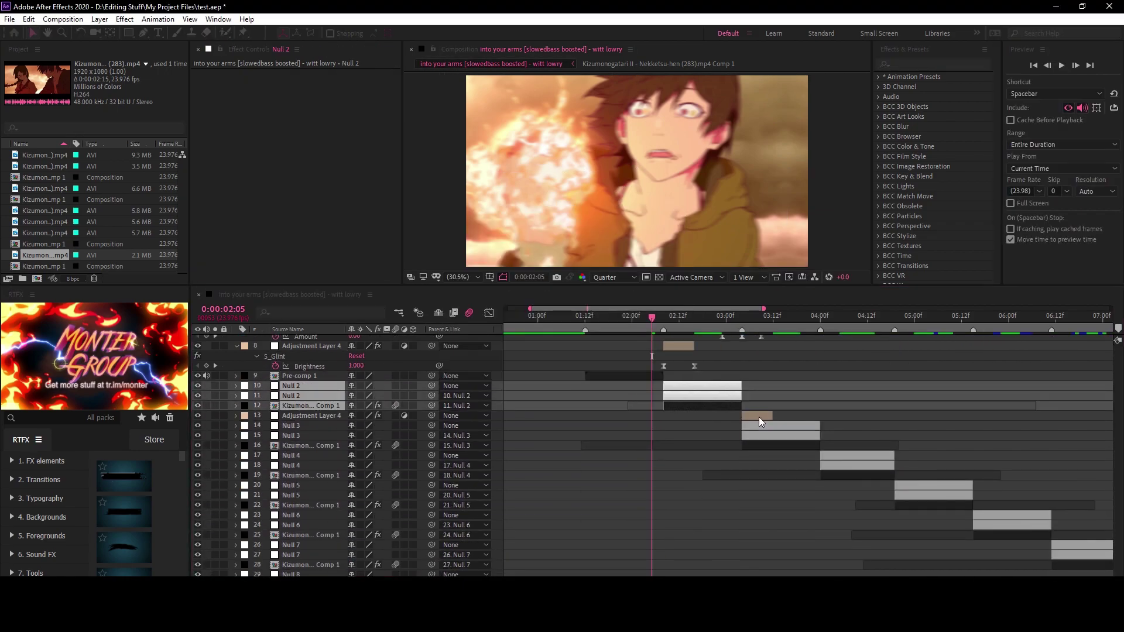
left_click(758, 416, "shift")
key("ctrl+shift+c")
key("Return")
key("ctrl+shift+c")
key("Return")
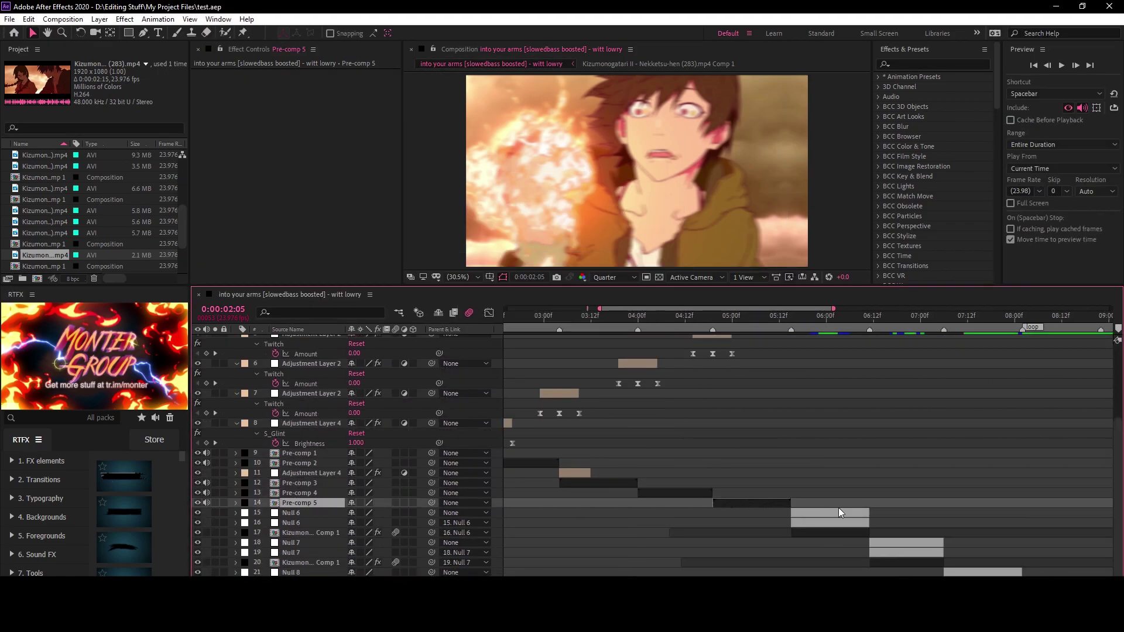
left_click(841, 507)
key("ctrl+shift+c")
key("Return")
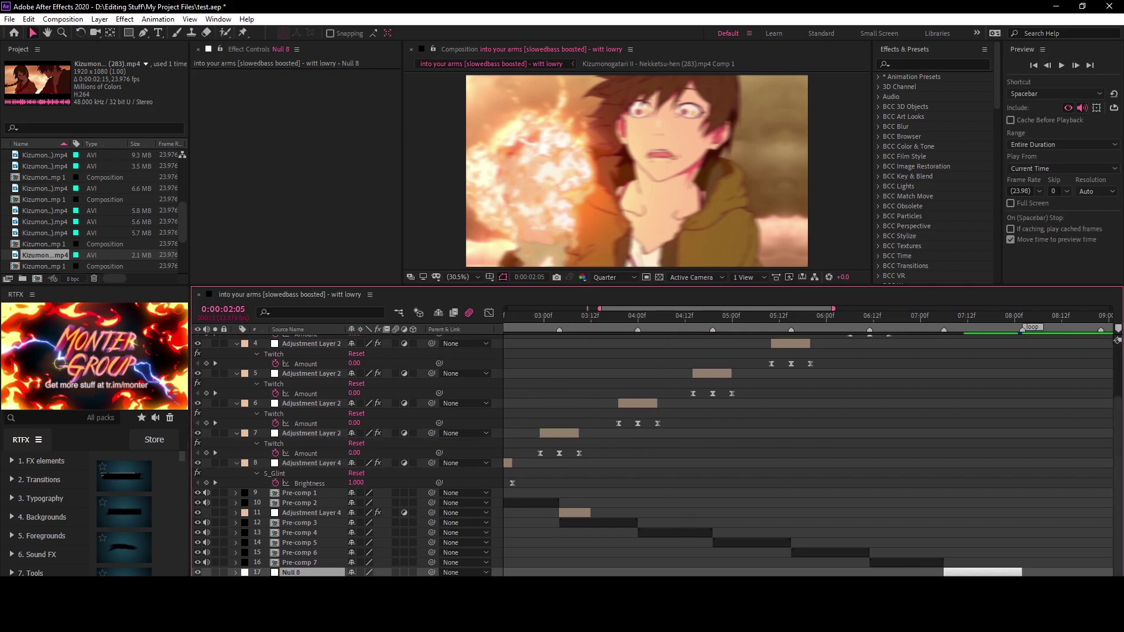
key("ctrl+shift+c")
key("Return")
- Preview the edit and paste a copy of the glint flash layer starting at 5:06
key("Home")
key("space")
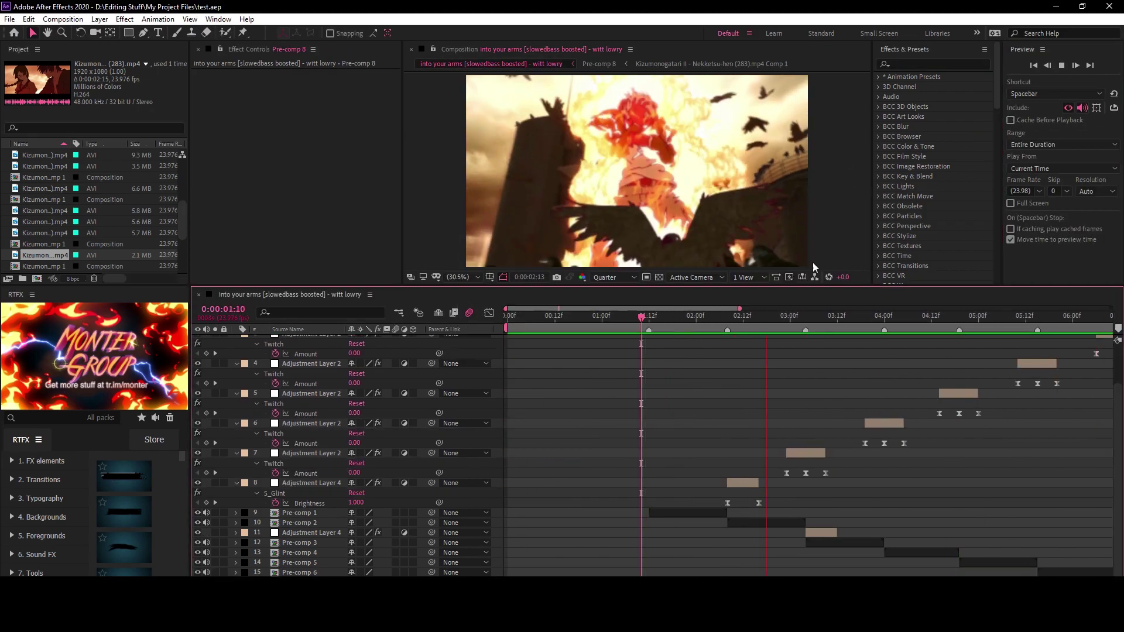
key("space")
key("ctrl+v")
key("bracketleft")
key("u")
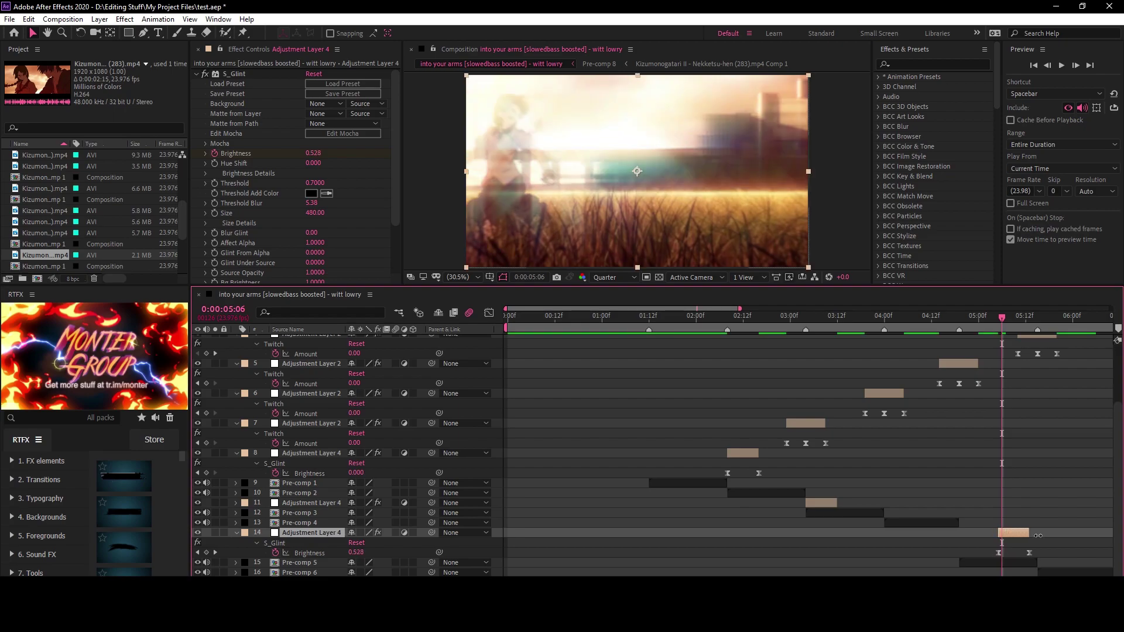
left_click(489, 312)
left_click(867, 315)
left_click(489, 312)
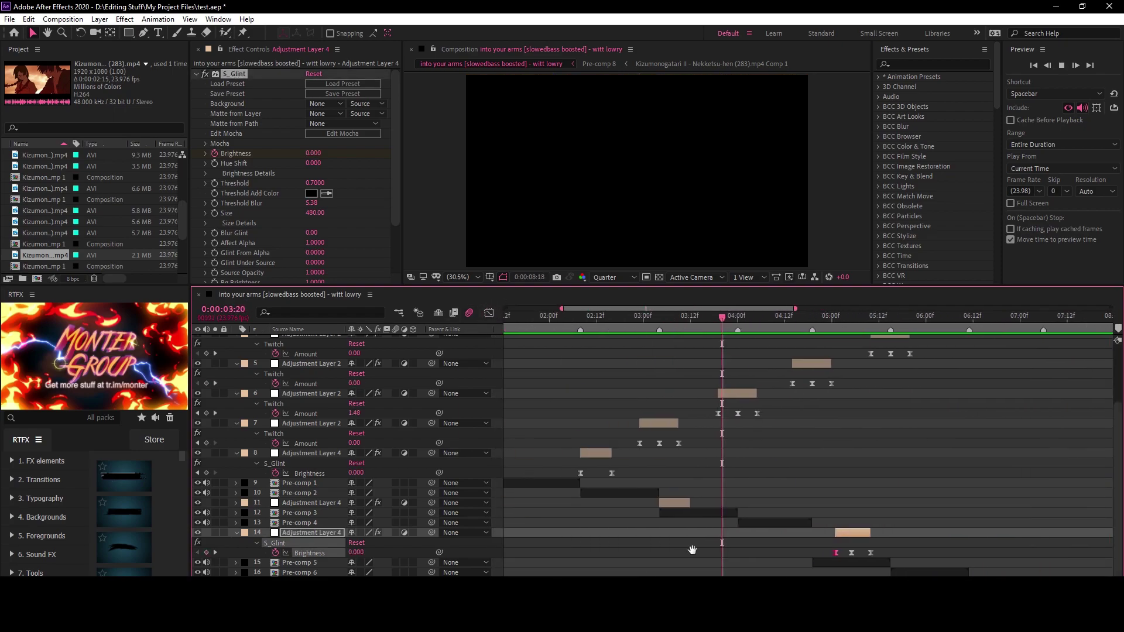
- Paste a twitch adjustment layer at 8:02, then preview with the timeline zoomed out
key("space")
scroll(673, 445, "up", 5)
key("ctrl+v")
key("space")
scroll(715, 391, "down", 4)
key("minus")
key("minus")
key("minus")
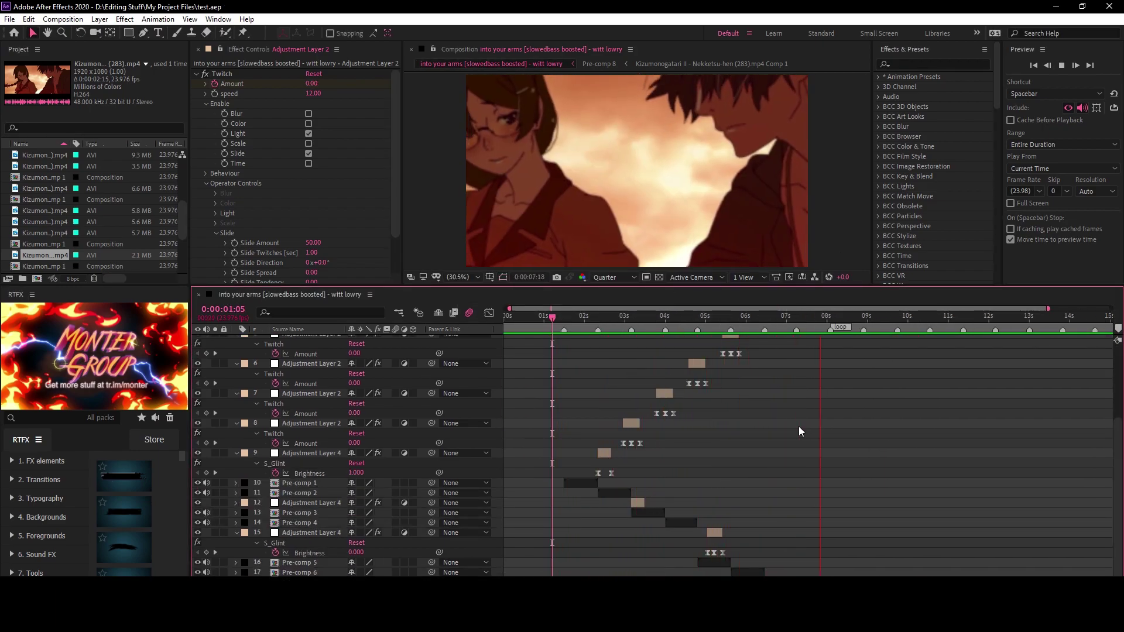
key("u")
- Pre-compose layers 2 through 19 into Pre-comp 9
left_click_drag(555, 480, 589, 345)
key("ctrl+shift+c")
key("Return")
- Add a new adjustment layer, split it, and trim it to end at 8:02
key("ctrl+alt+y")
key("ctrl+shift+d")
left_click(830, 317)
key("alt+bracketright")
- Delete the leftover adjustment layer piece before 1:12
key("i")
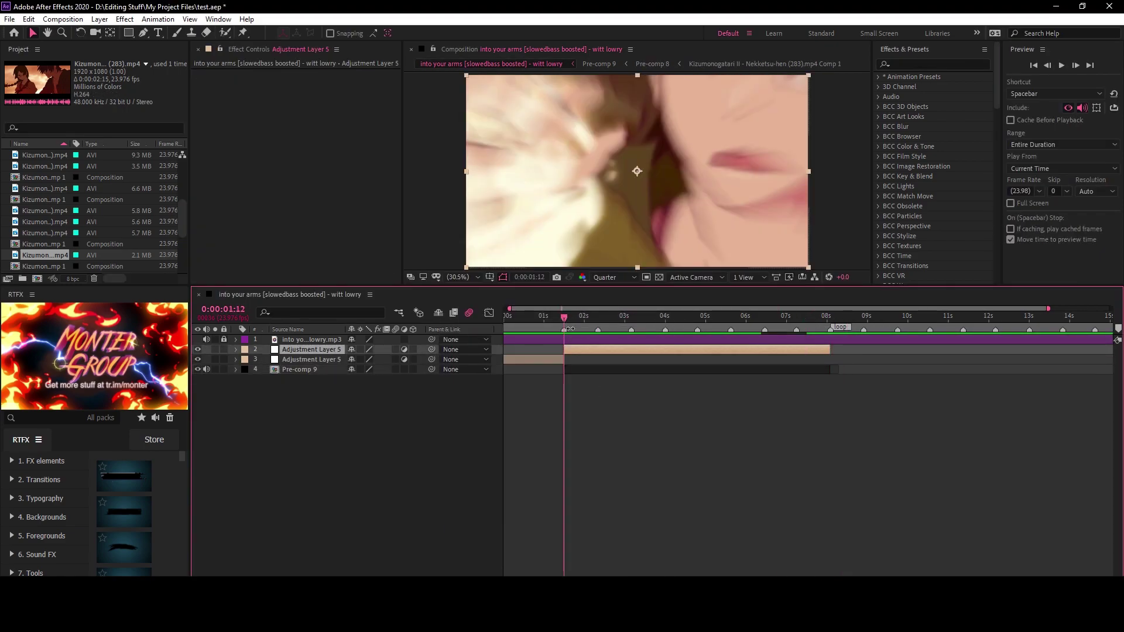
key("ctrl+Down")
key("Delete")
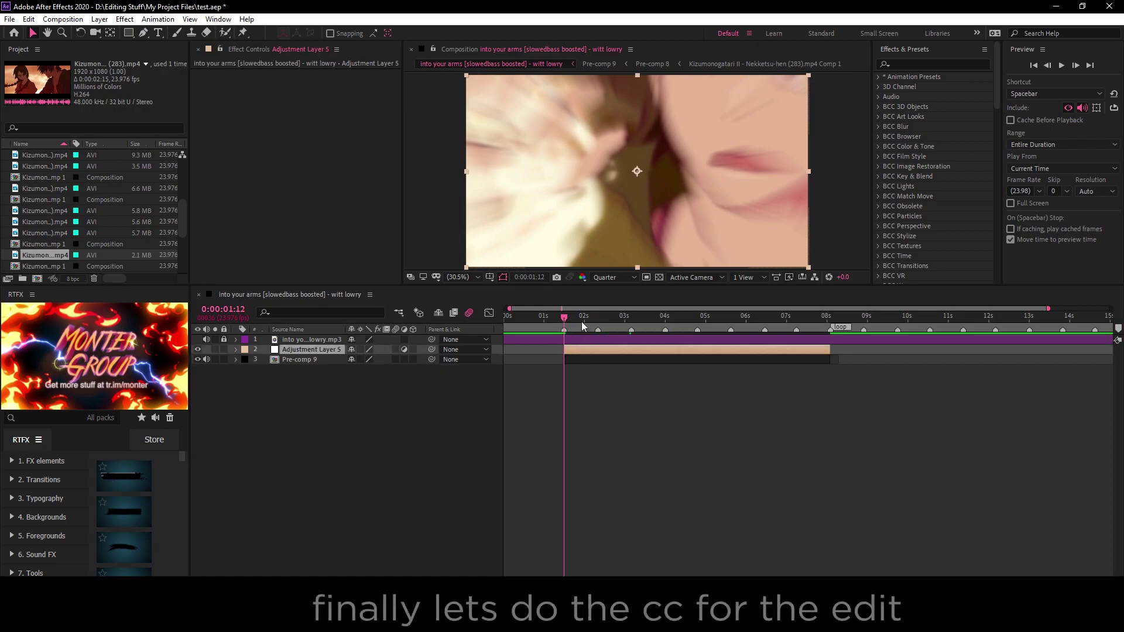
- Apply the Looks effect to the adjustment layer through the 'look' effect search
left_click(583, 326)
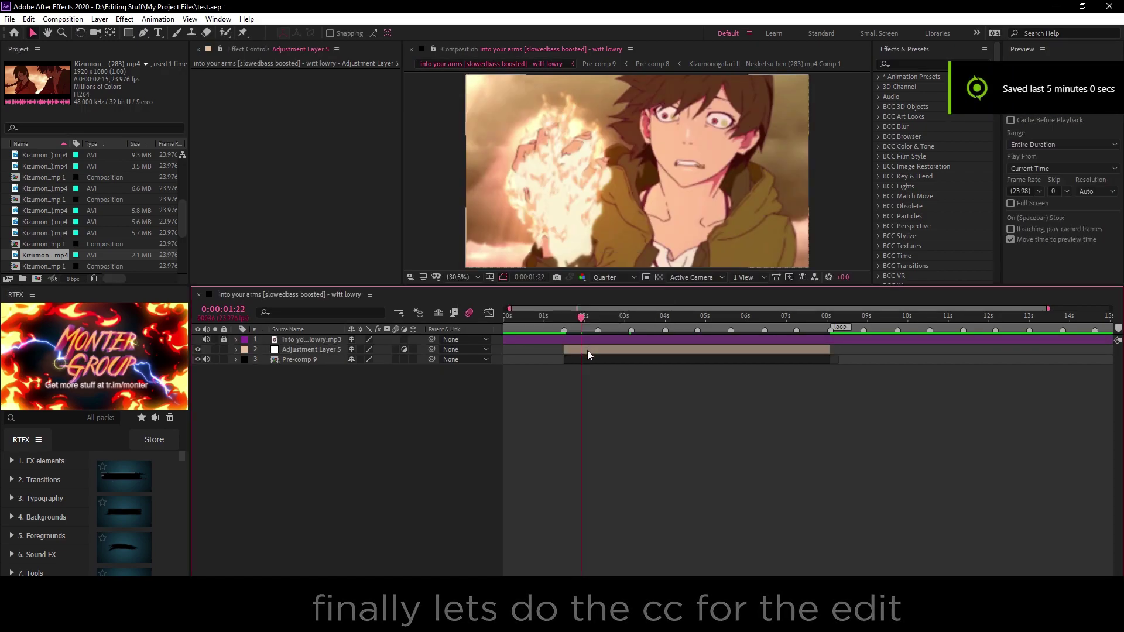
key("ctrl+space")
type("look")
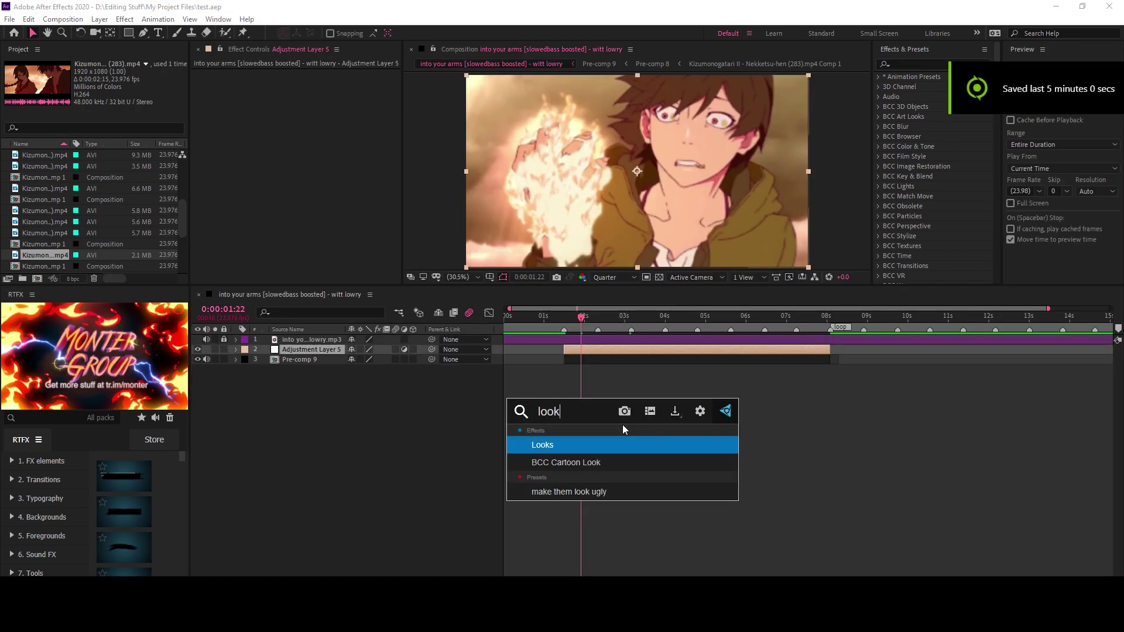
key("Escape")
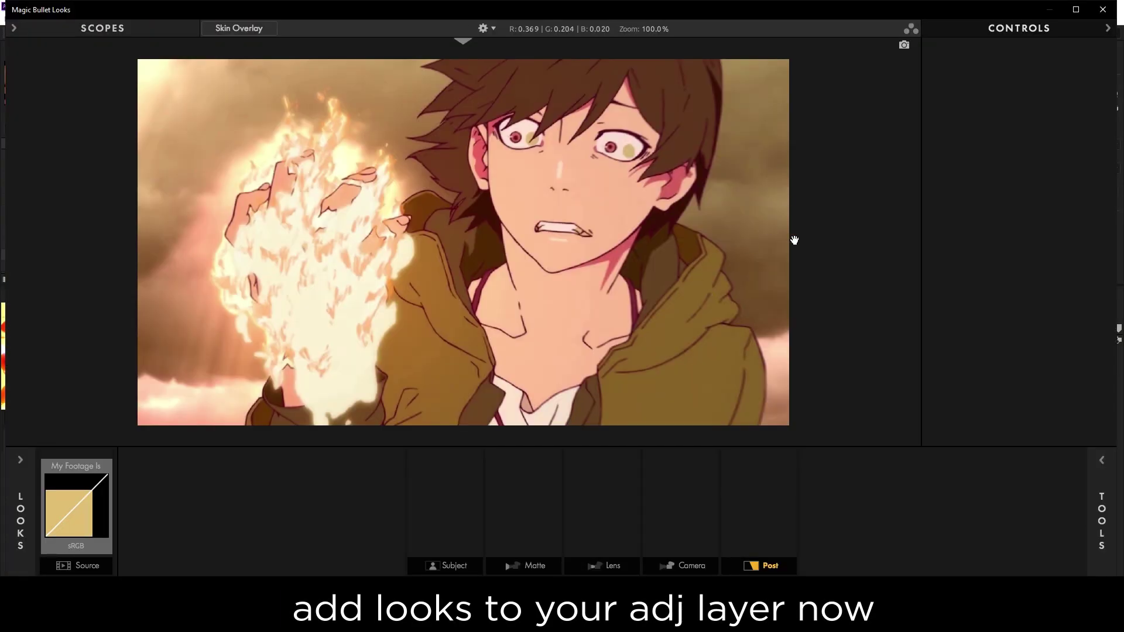
- Add Curves to the grade, darkening the shadows and brightening the highlights
left_click(1112, 498)
scroll(1059, 374, "down", 2)
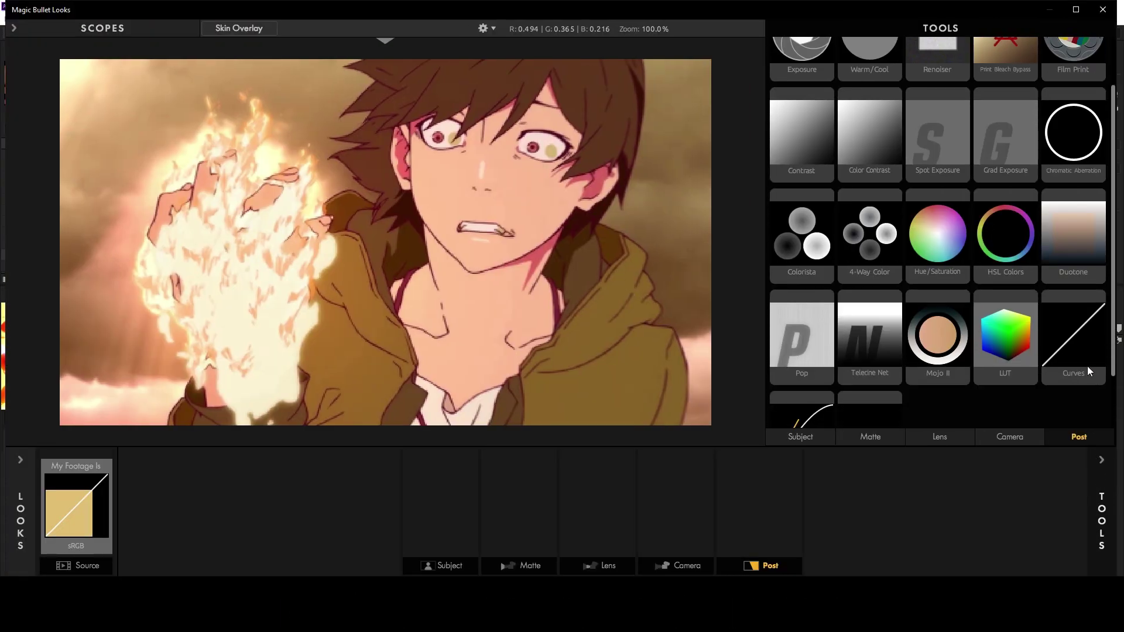
double_click(1087, 367)
left_click_drag(989, 149, 990, 158)
left_click_drag(1027, 114, 1027, 106)
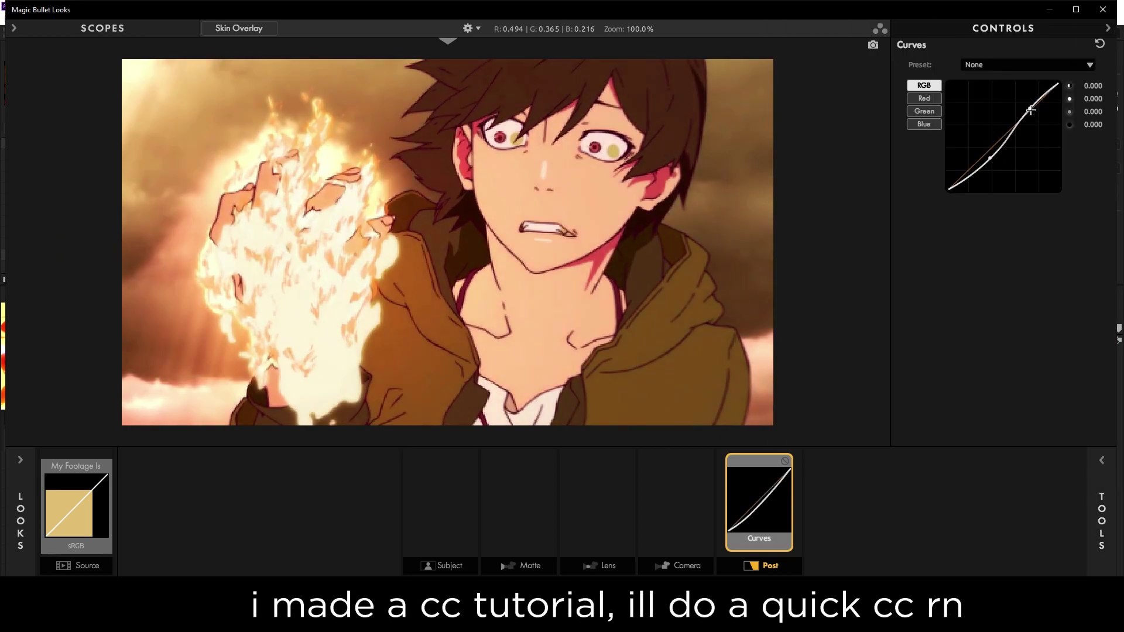
- Add Telecine Net and an S Curve, flattening the S Curve's contrast
mouse_move(1115, 333)
scroll(983, 326, "down", 1)
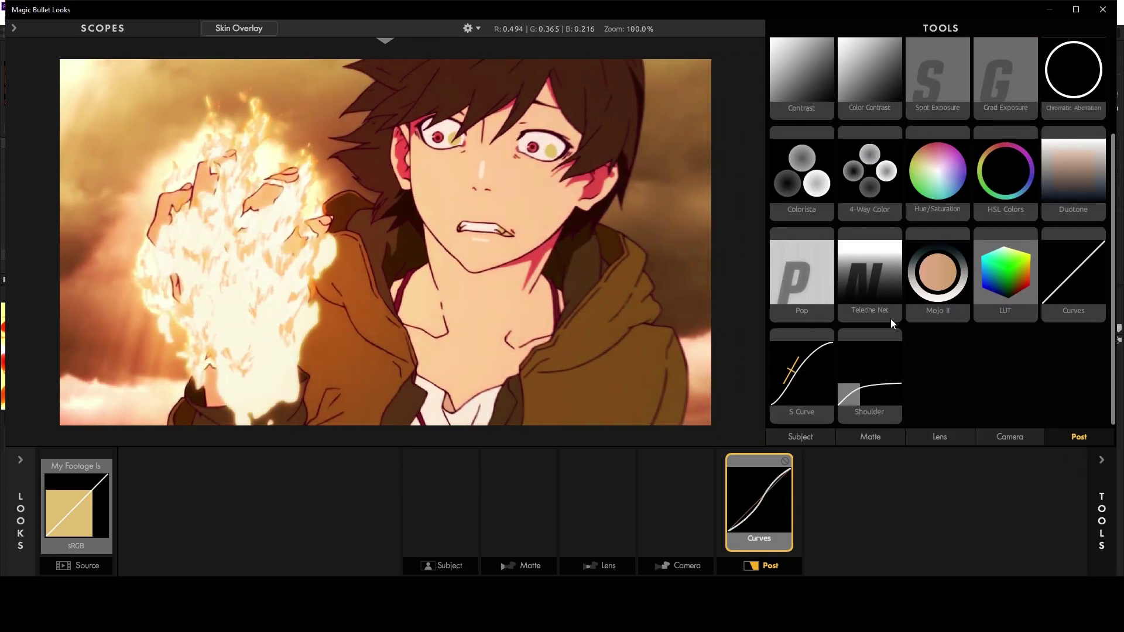
double_click(875, 293)
double_click(801, 375)
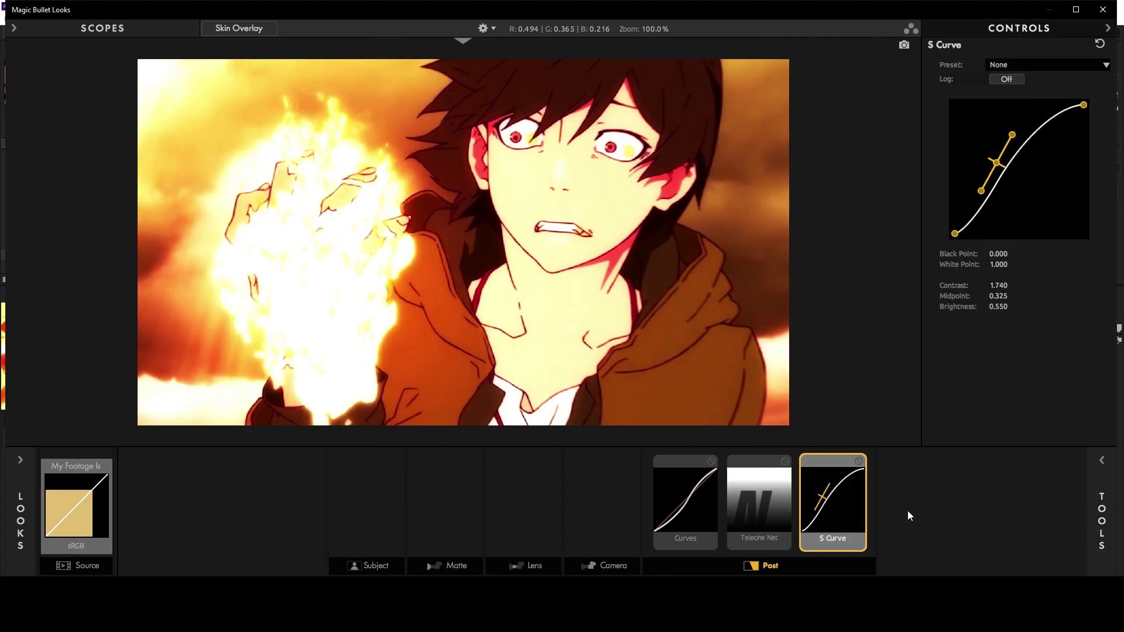
mouse_move(990, 187)
left_mouse_down()
mouse_move(1003, 167)
mouse_move(1019, 226)
left_mouse_up()
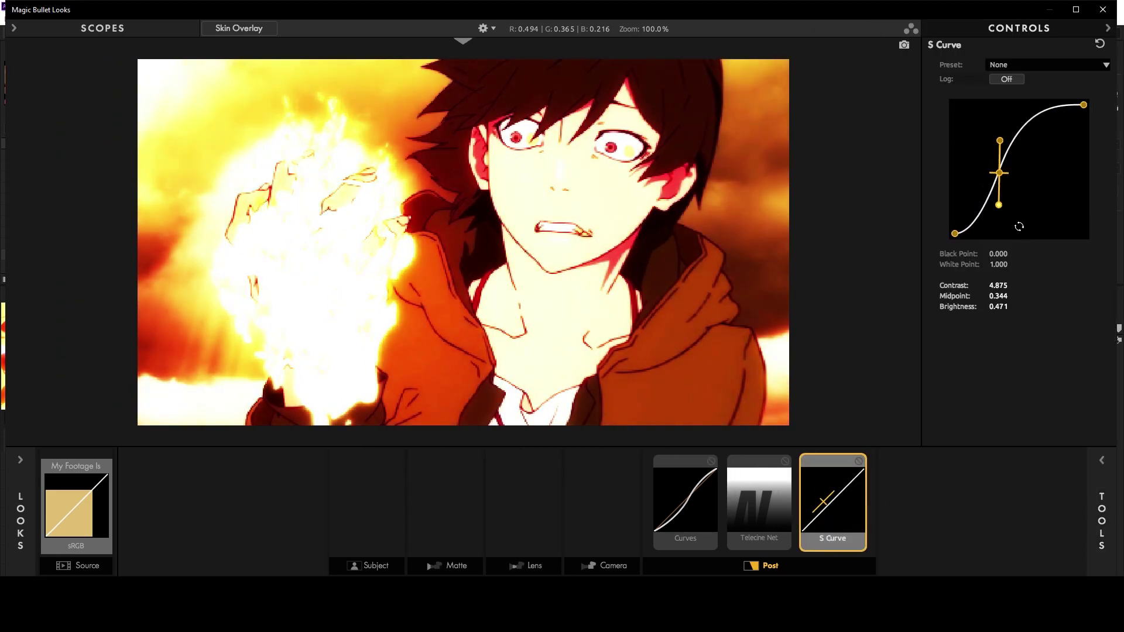
left_click(858, 461)
left_click(859, 461)
- Add Colorista with a raised black point, and remove the S Curve
left_click(1101, 460)
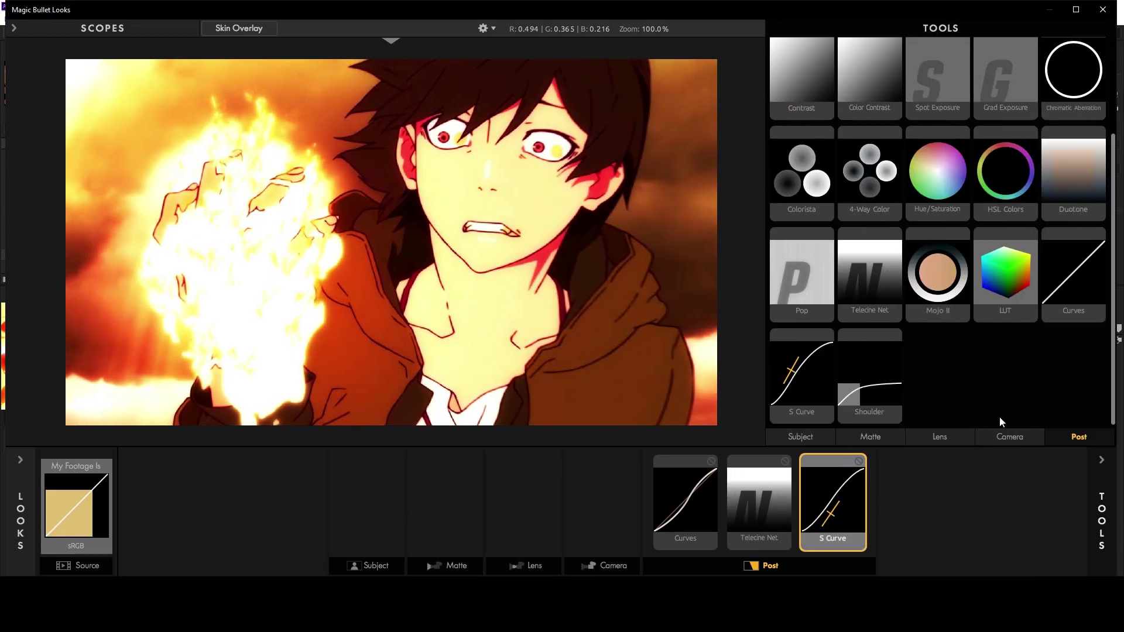
double_click(801, 293)
left_click(1102, 461)
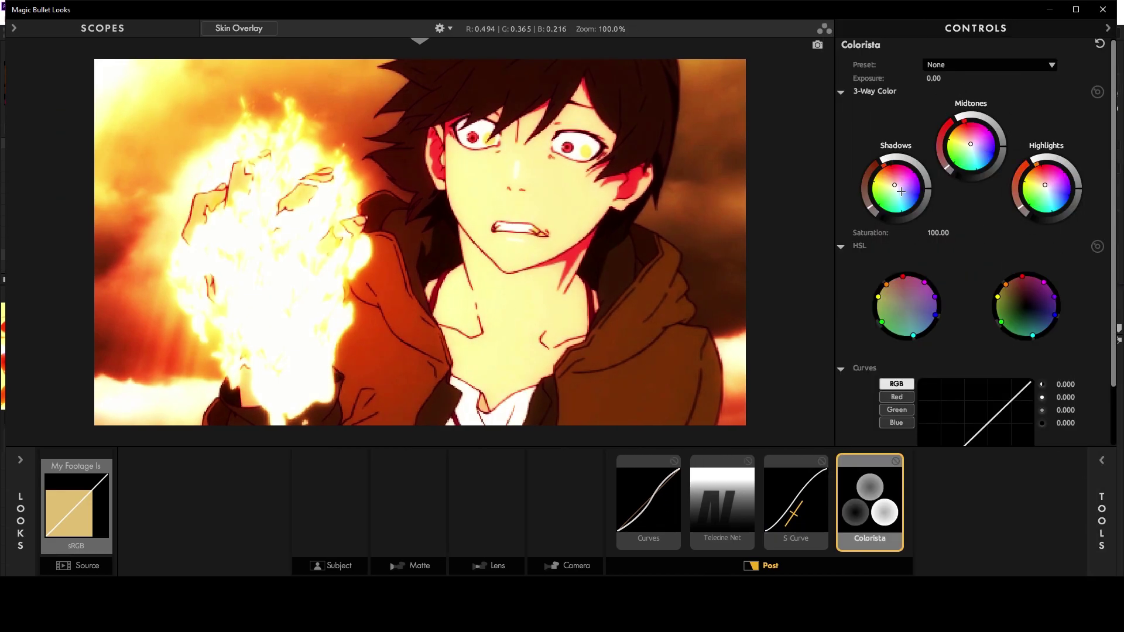
left_click_drag(977, 440, 989, 457)
left_click(813, 489)
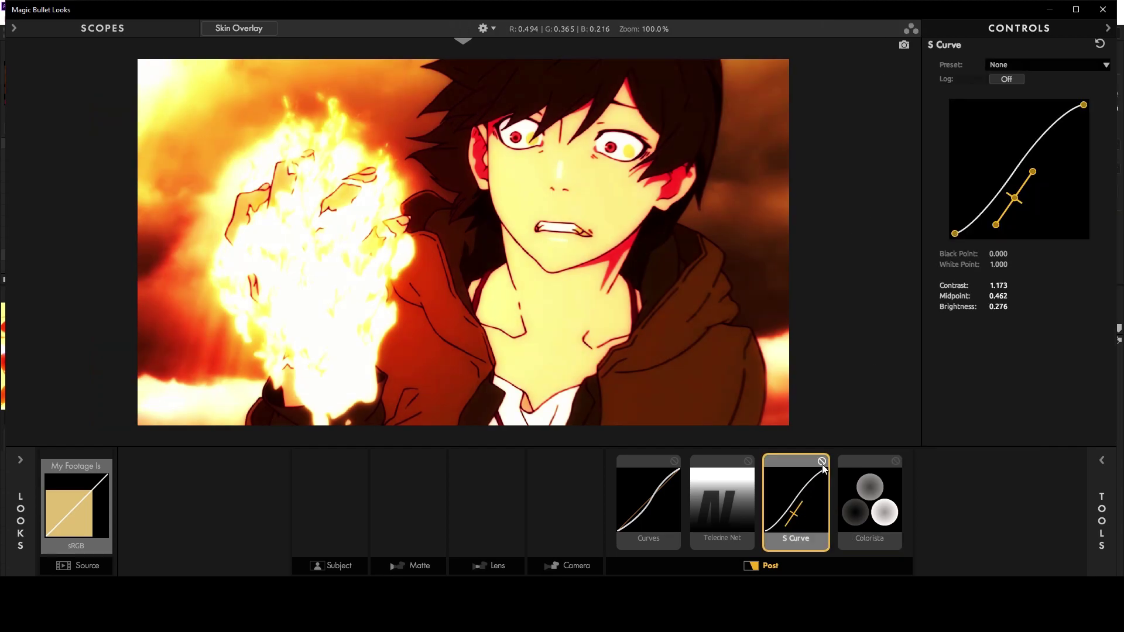
key("Delete")
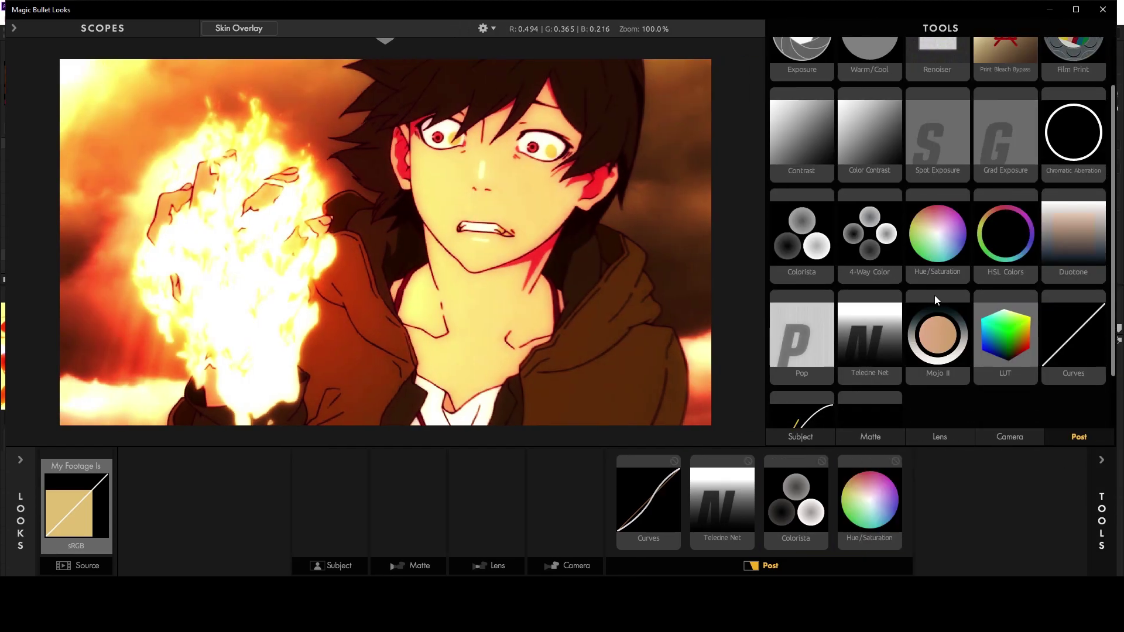
- Add Mojo II and tune its Punch, Bleach, Skin Squeeze, Exposure and Cool/Warm
double_click(937, 334)
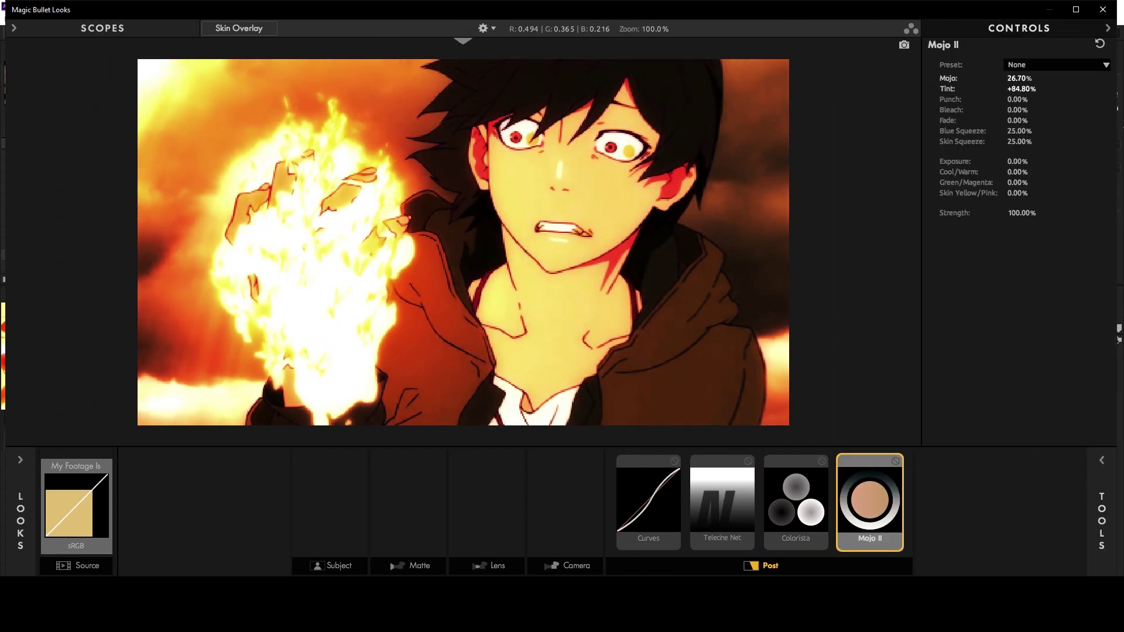
mouse_move(1017, 99)
left_mouse_down()
mouse_move(1030, 99)
mouse_move(1041, 131)
left_mouse_up()
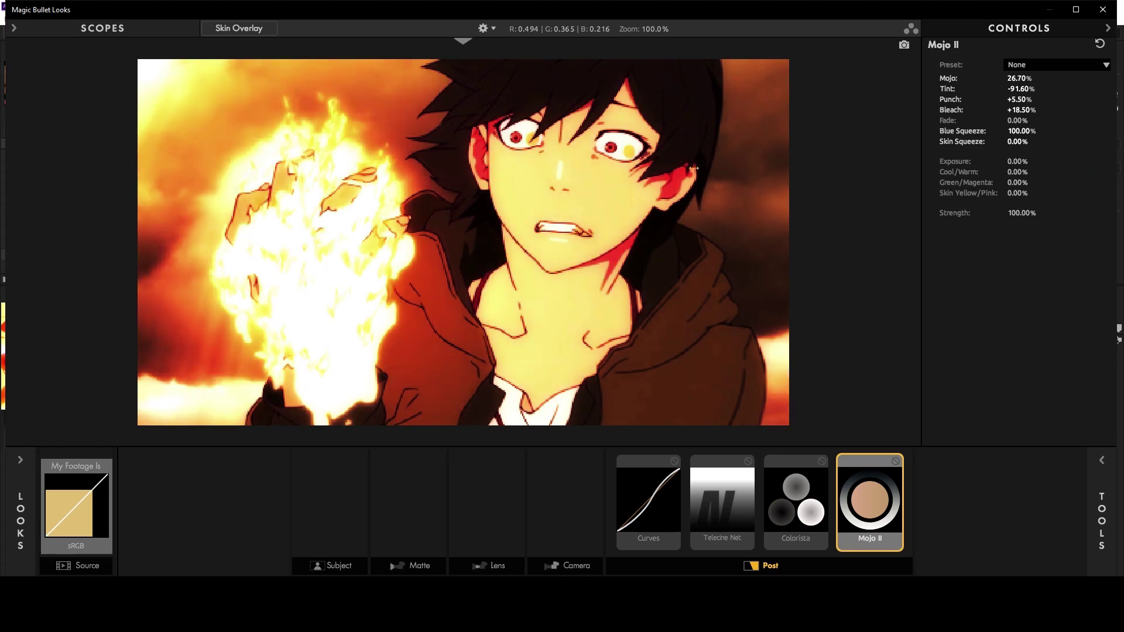
left_click_drag(737, 143, 927, 160)
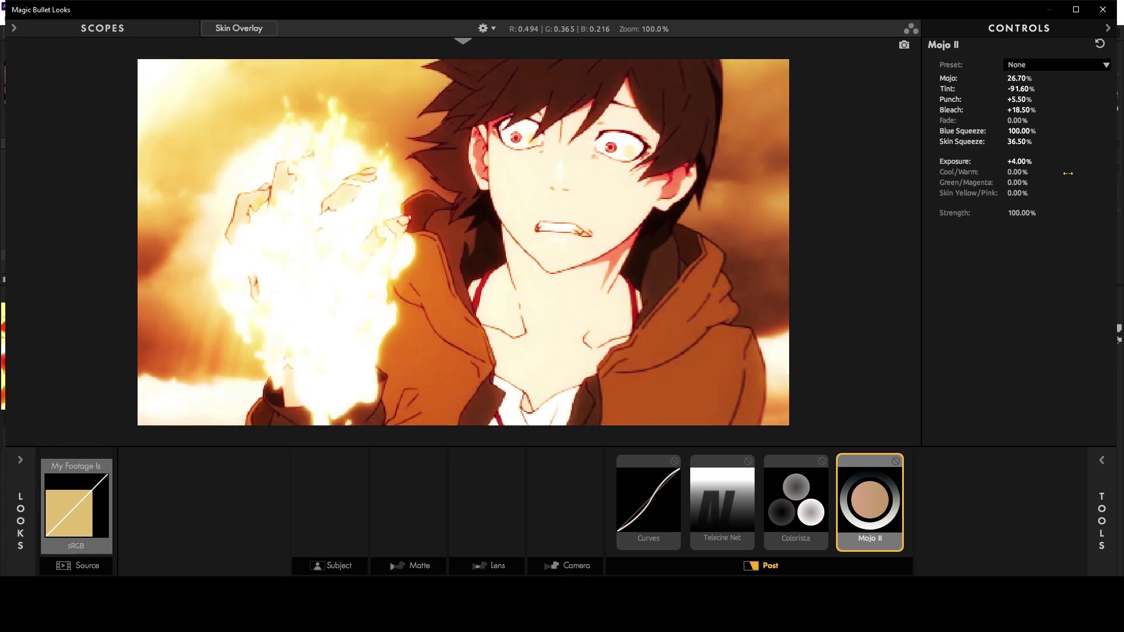
mouse_move(1057, 175)
left_mouse_down()
mouse_move(1024, 173)
mouse_move(1034, 165)
left_mouse_up()
left_click_drag(1033, 173, 1045, 178)
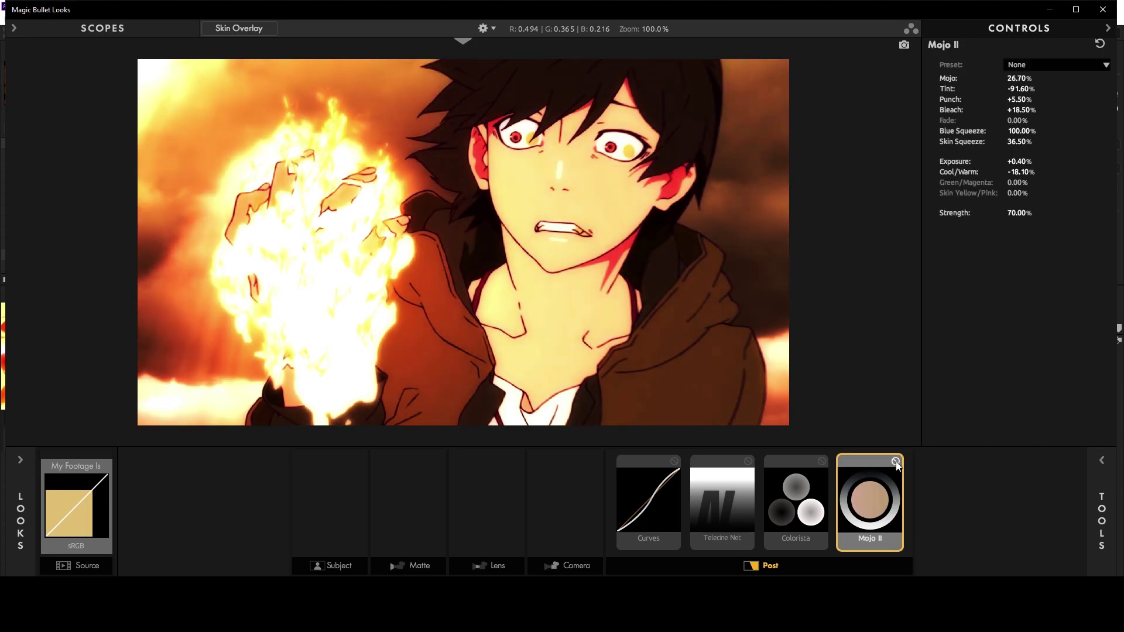
left_click(1100, 485)
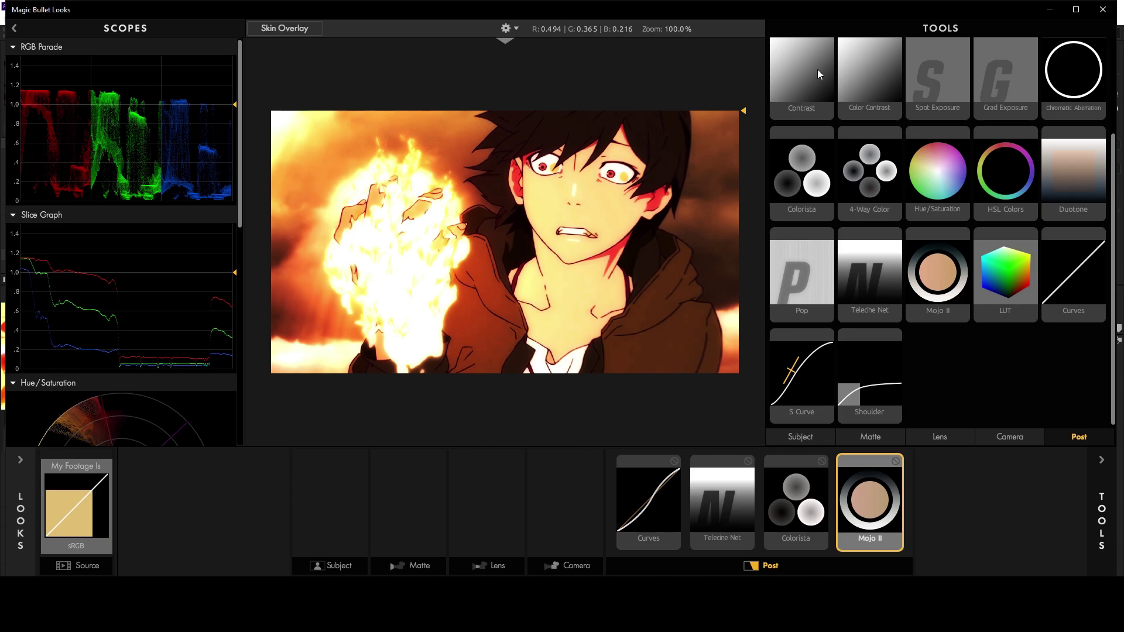
- Add Contrast at 0.2 and Warm/Cool shifted toward red
double_click(818, 73)
type("2")
key("Return")
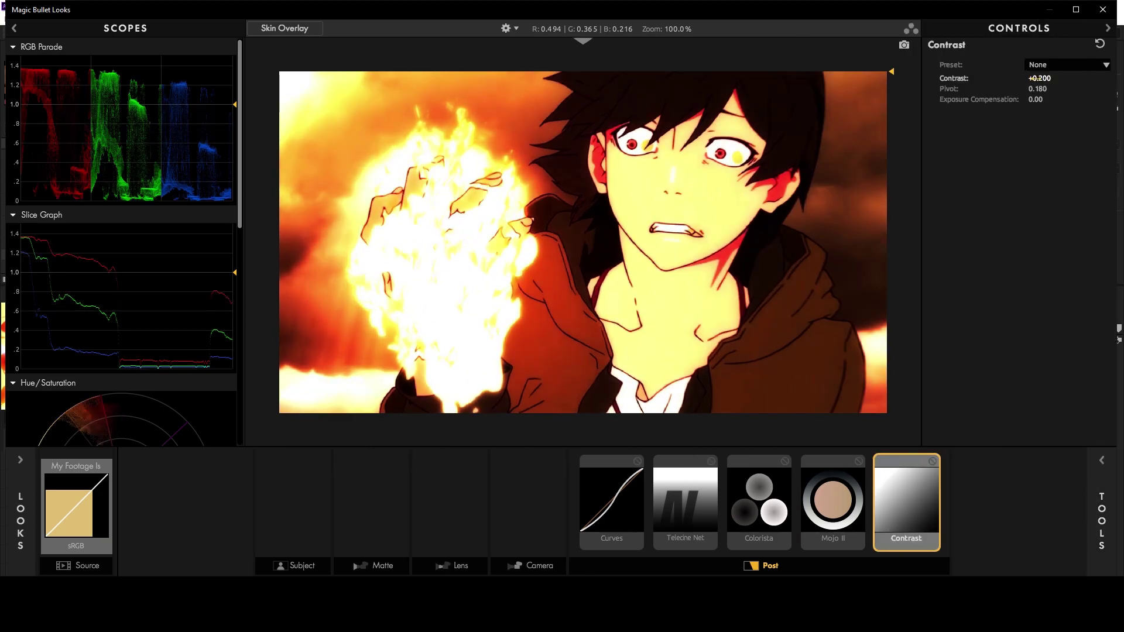
left_click(1100, 486)
scroll(1010, 286, "up", 3)
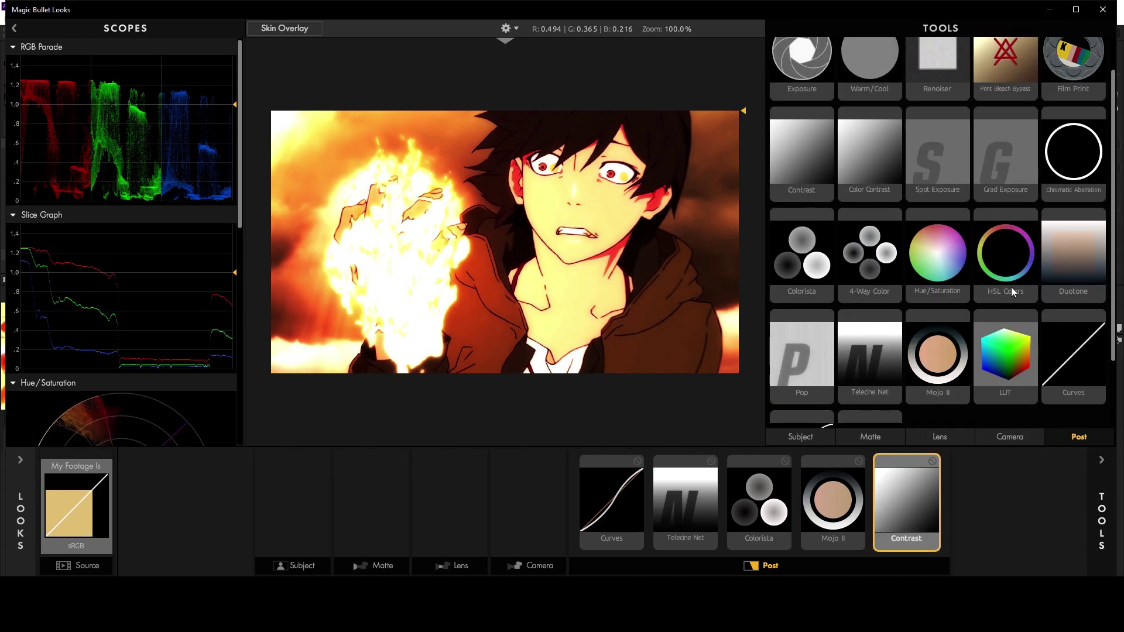
double_click(875, 103)
left_click_drag(1019, 159, 1010, 194)
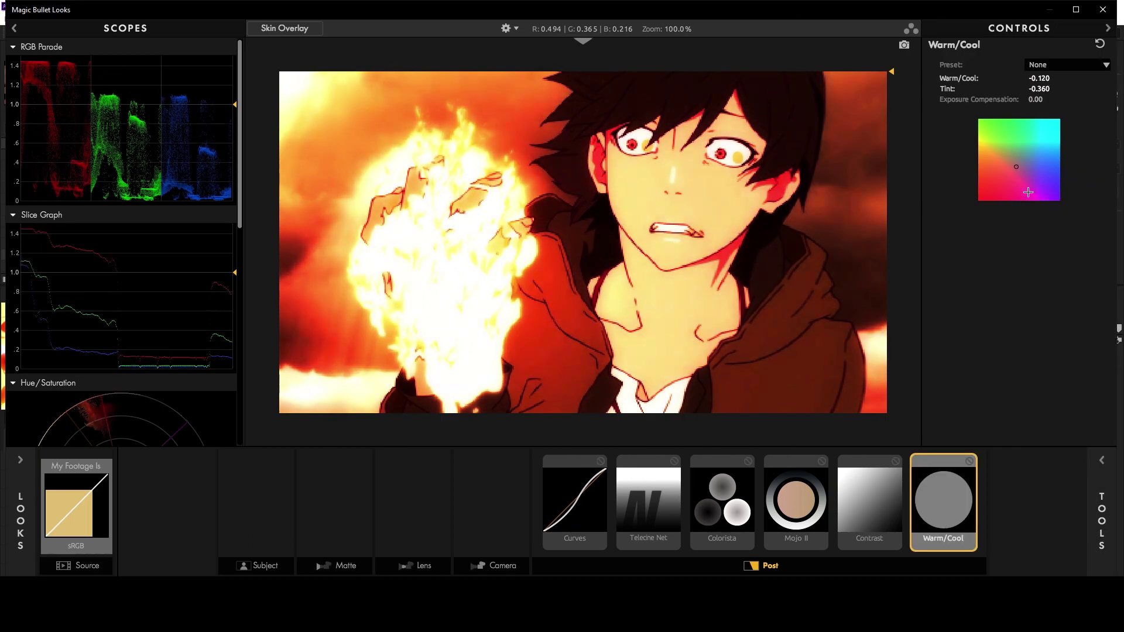
- Add Pop to the Post chain at +60%
left_click(1100, 504)
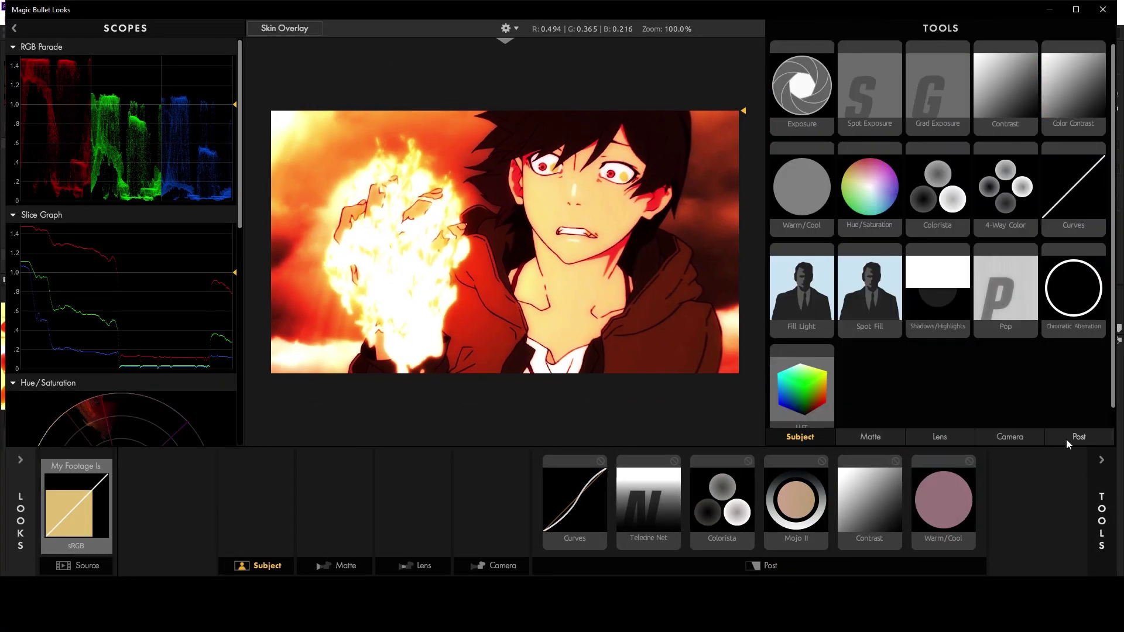
double_click(800, 381)
type("60")
key("Return")
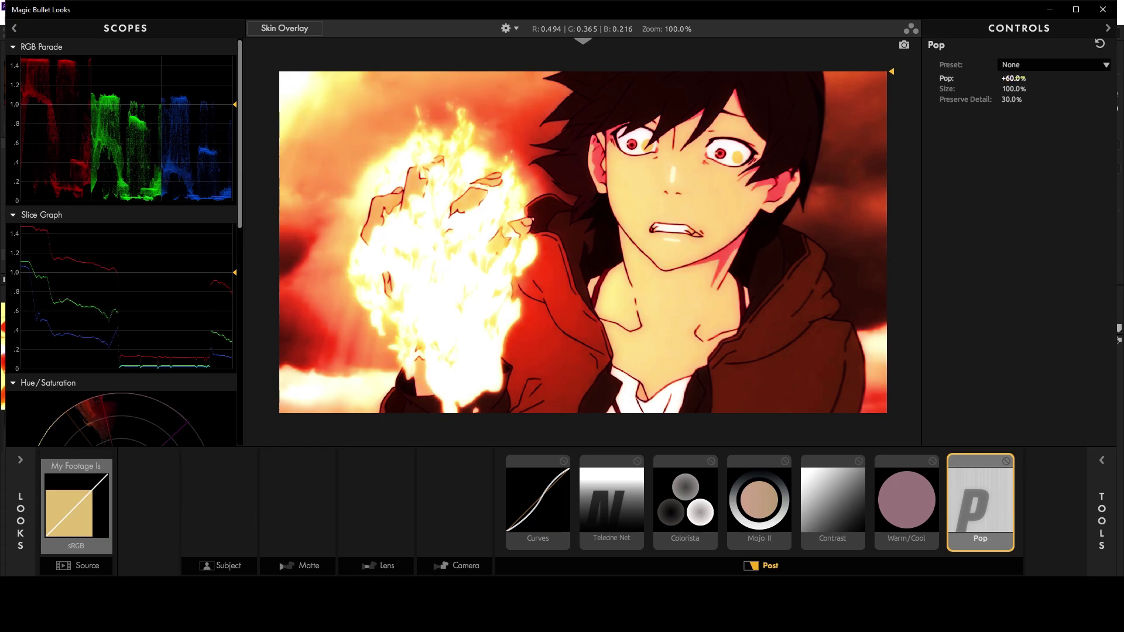
- Add Shadows/Highlights to the Subject stage with Highlights at about -0.34
left_click(1088, 466)
left_click(800, 437)
double_click(938, 308)
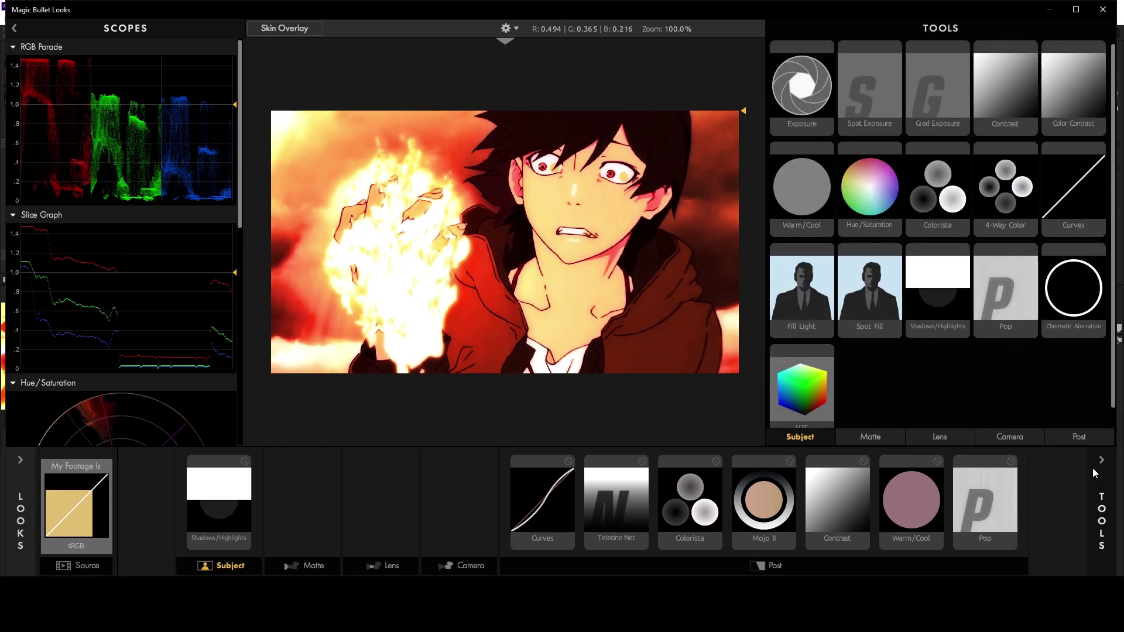
left_click(1094, 473)
left_click_drag(993, 89, 966, 104)
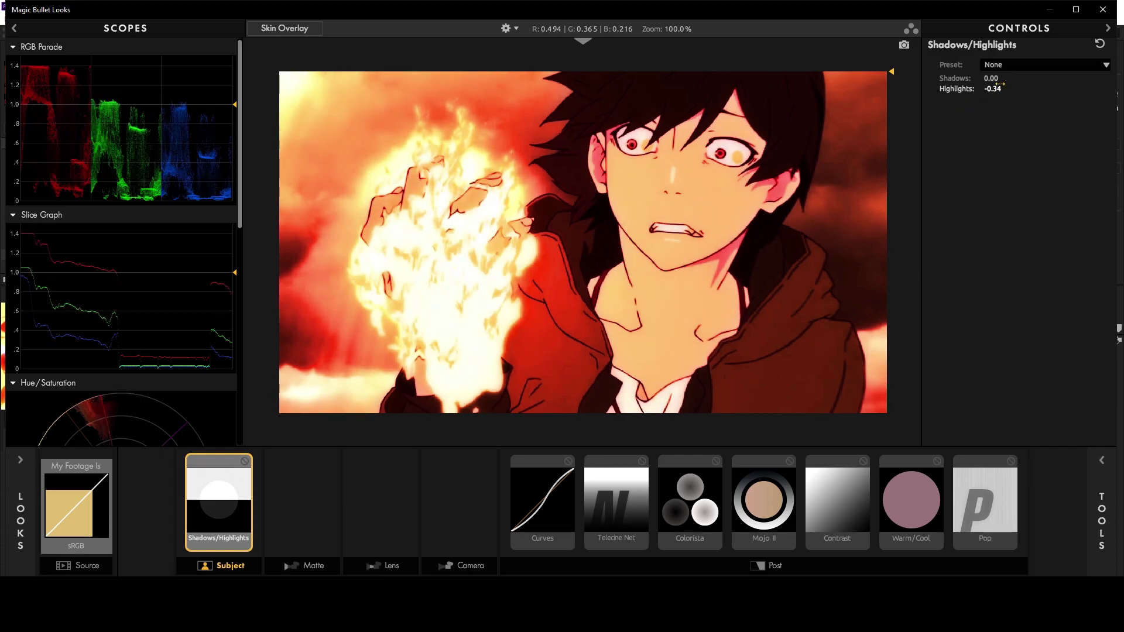
- Add a LUT to the Subject stage set to Polaris
left_click(1100, 483)
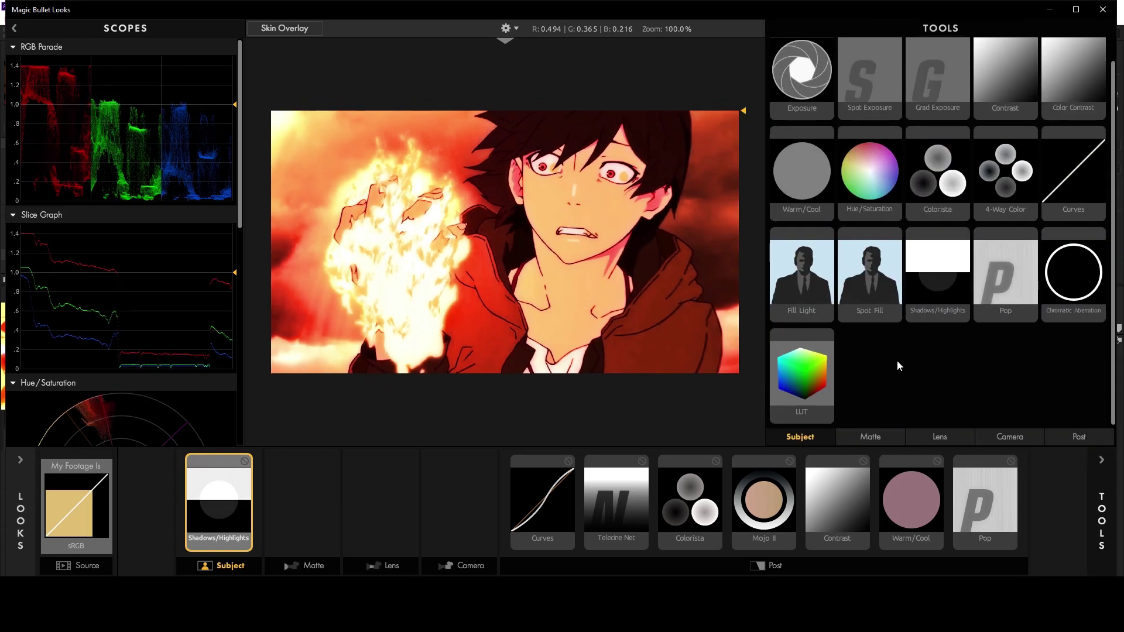
double_click(802, 375)
left_click(1012, 119)
left_click(1016, 82)
left_click(1024, 199)
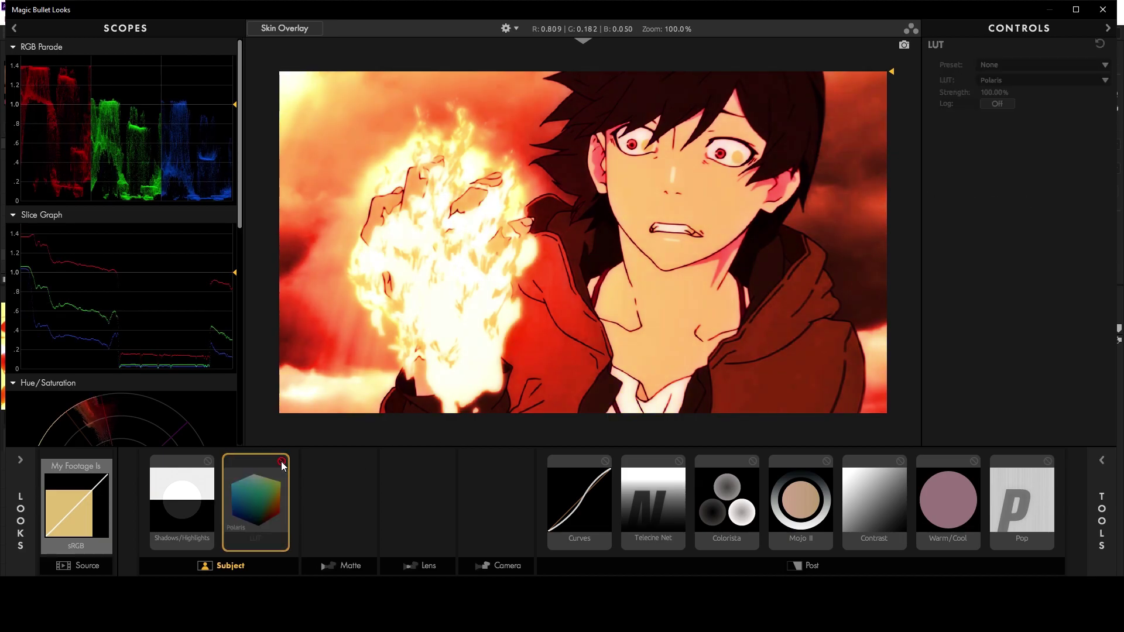
- Add Edge Softness to the Lens stage with blur near 4% and a wider radius
left_click(1100, 462)
left_click(884, 436)
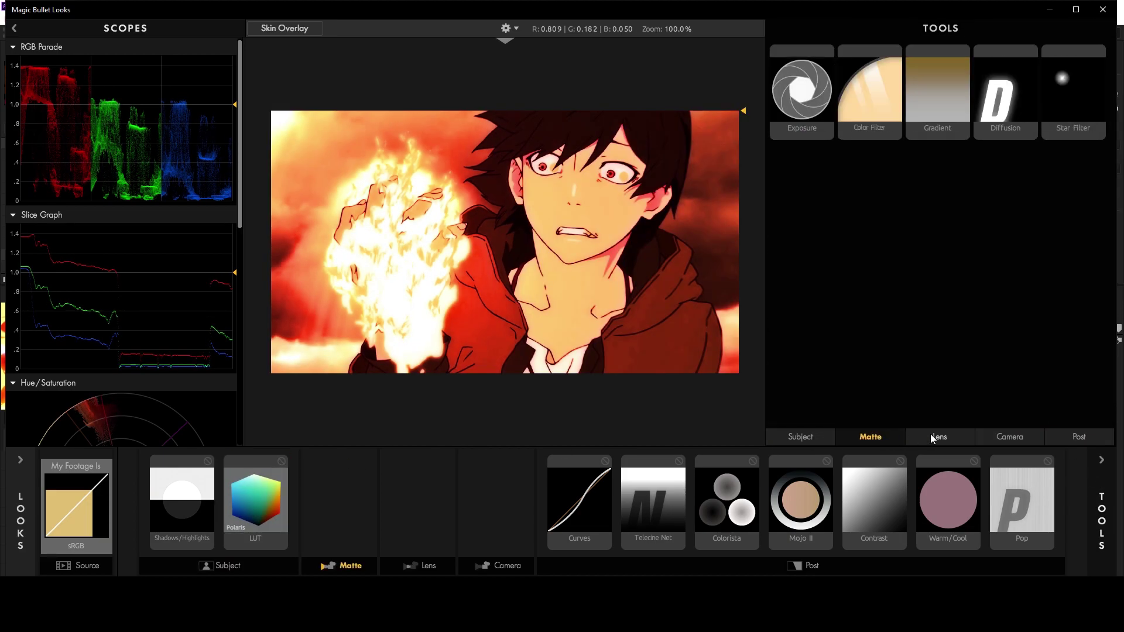
left_click(940, 437)
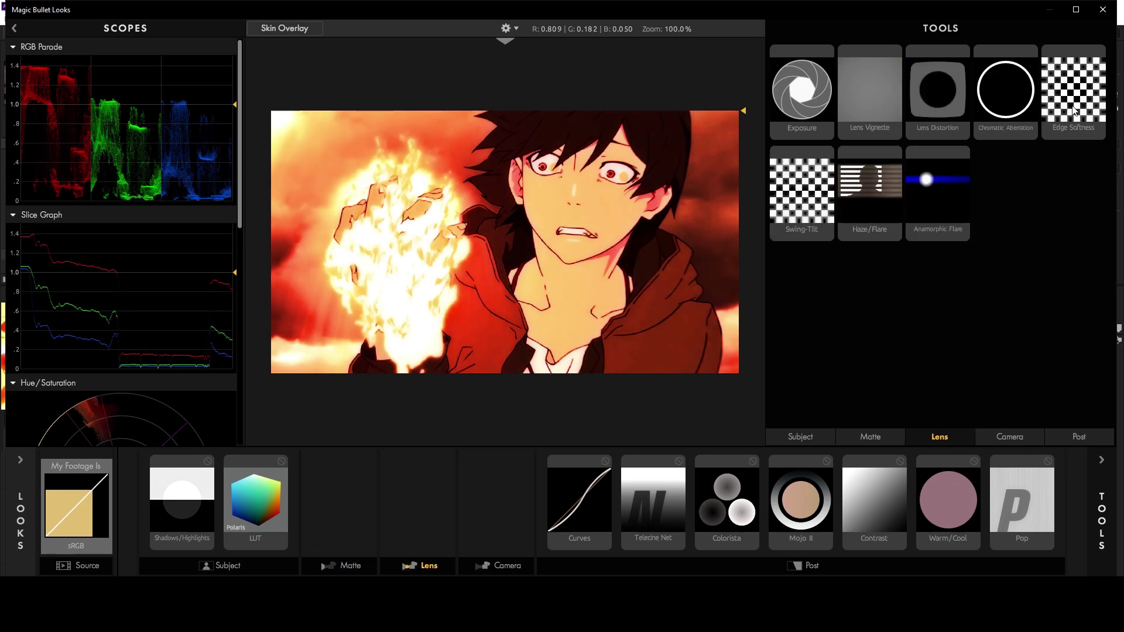
double_click(1075, 111)
left_click(1100, 462)
left_click_drag(992, 78, 959, 78)
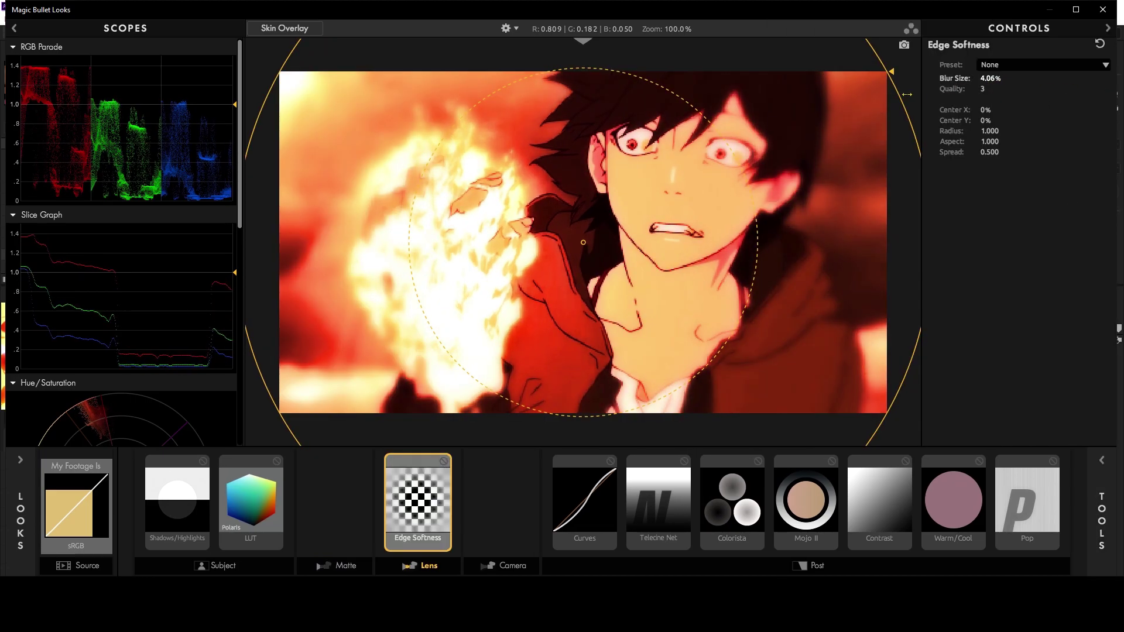
left_click_drag(990, 131, 1030, 130)
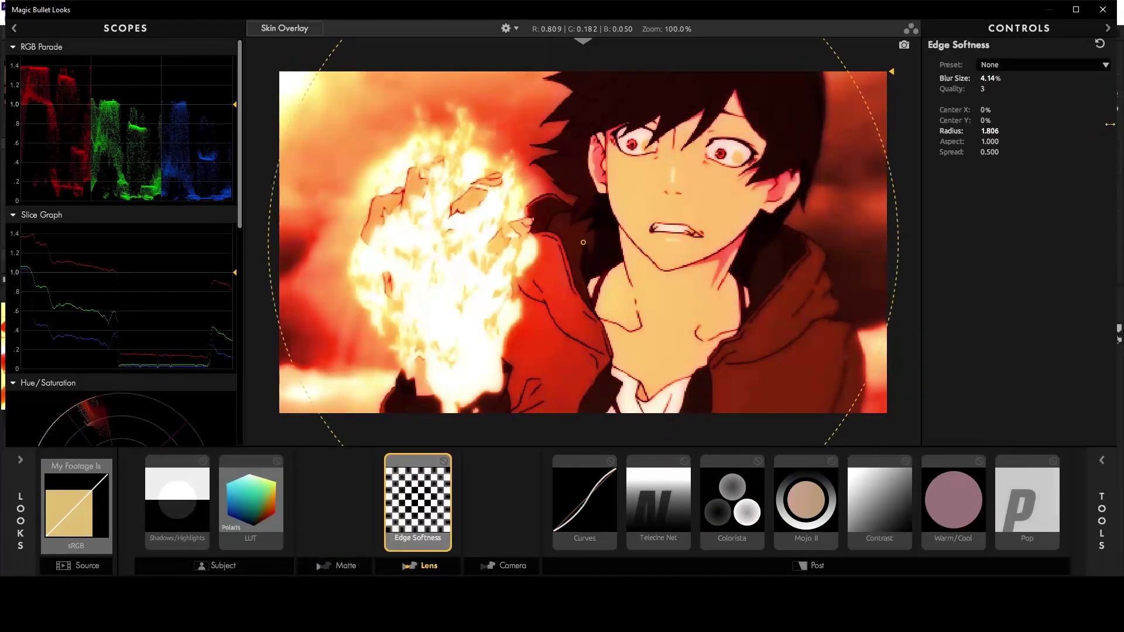
- Add Haze/Flare and Lens Distortion with Distortion -15% and Flatten 0%
left_click(1101, 461)
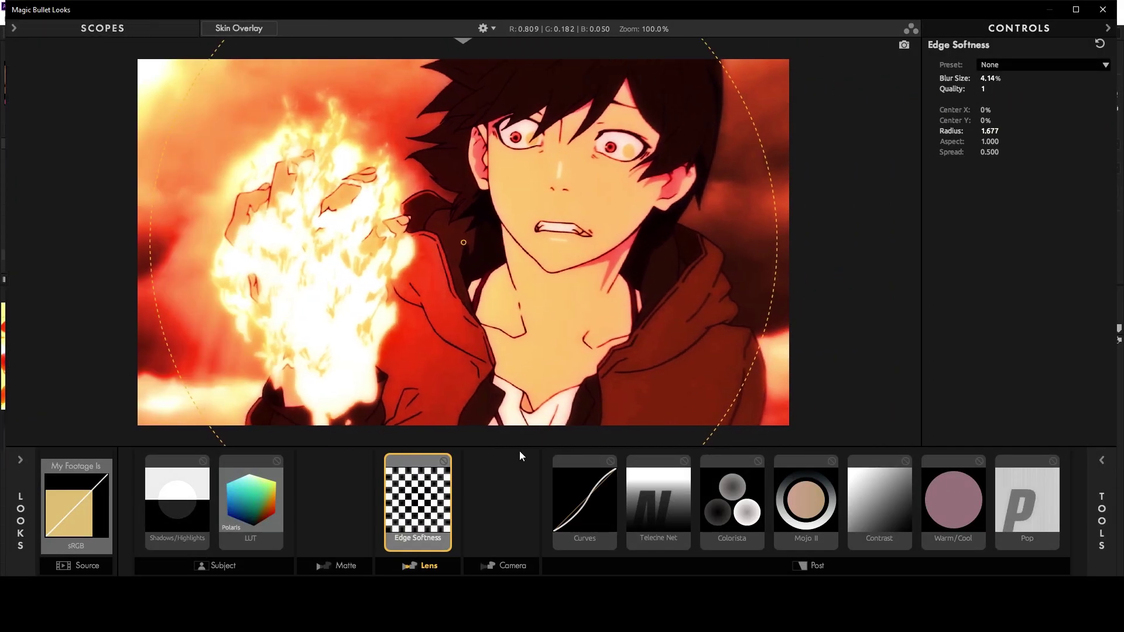
double_click(869, 187)
left_click(1101, 460)
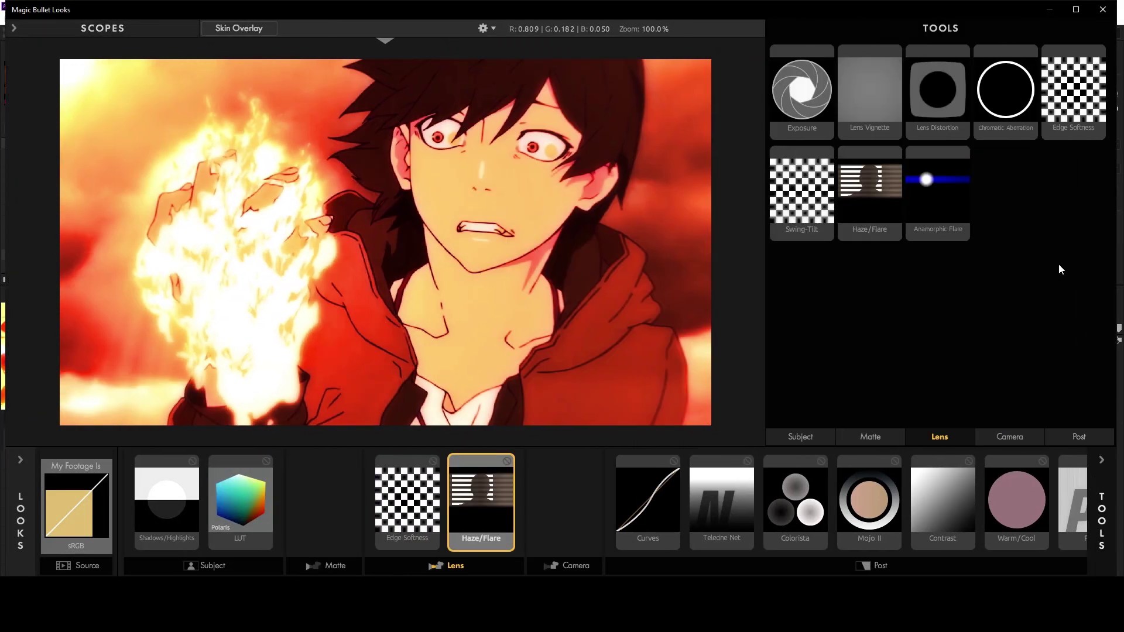
double_click(931, 99)
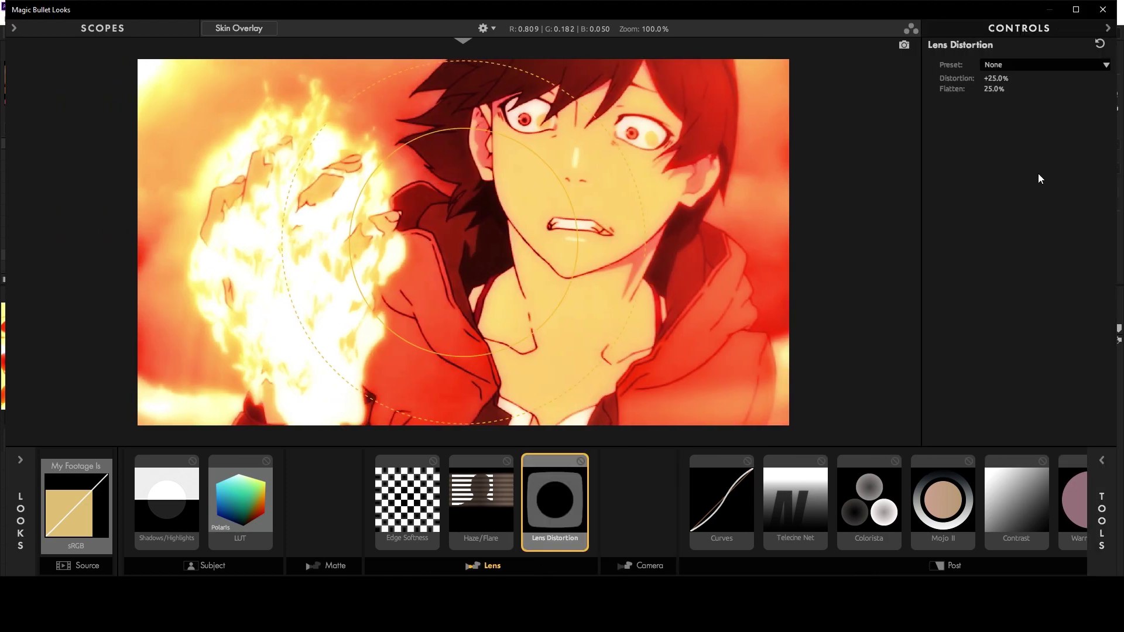
type("0")
left_click(996, 78)
type("-15")
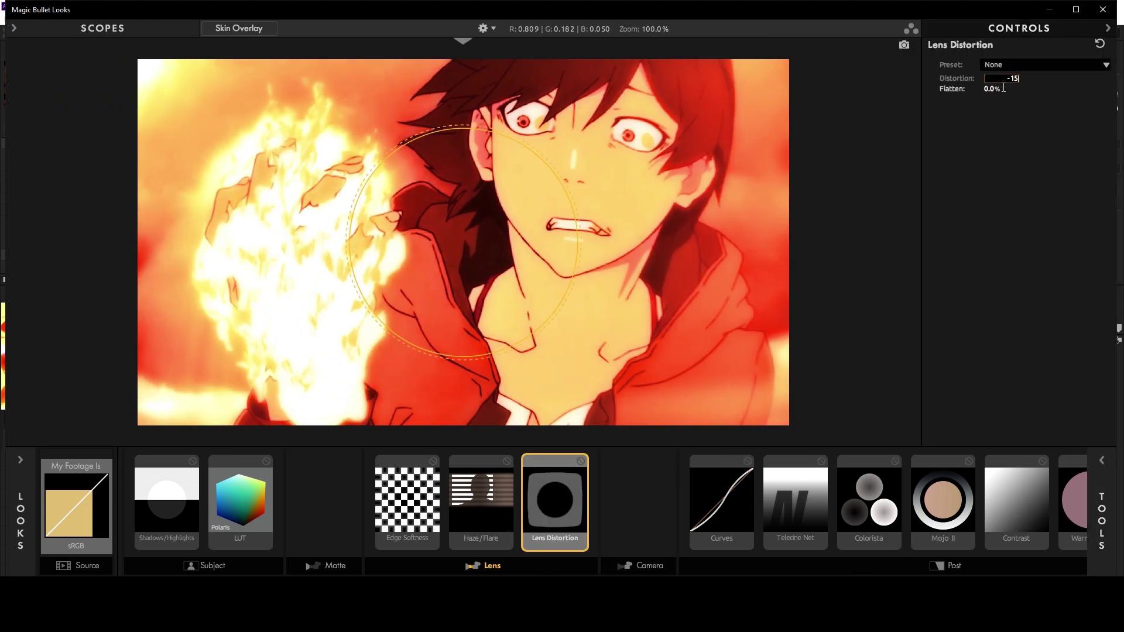
key("Return")
- Return to After Effects and apply Unsharp Mask to the adjustment layer
left_click(503, 478)
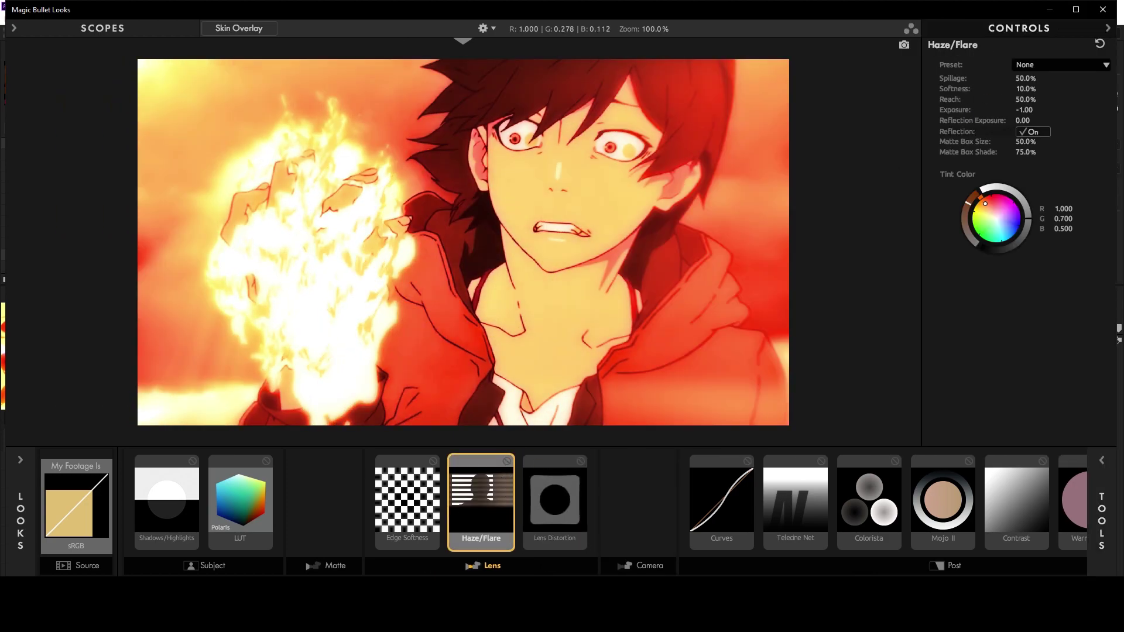
key("ctrl+space")
type("unsharp")
key("Return")
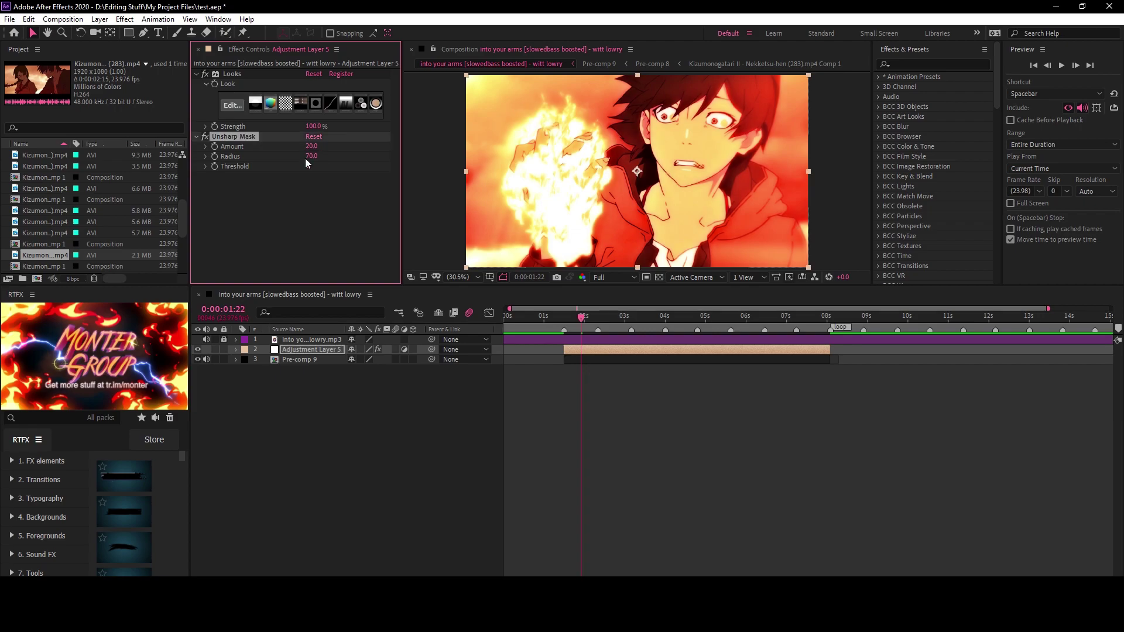
- Apply Sharpen and move Looks below Unsharp Mask and Sharpen
key("ctrl+space")
type("sharpen")
key("Return")
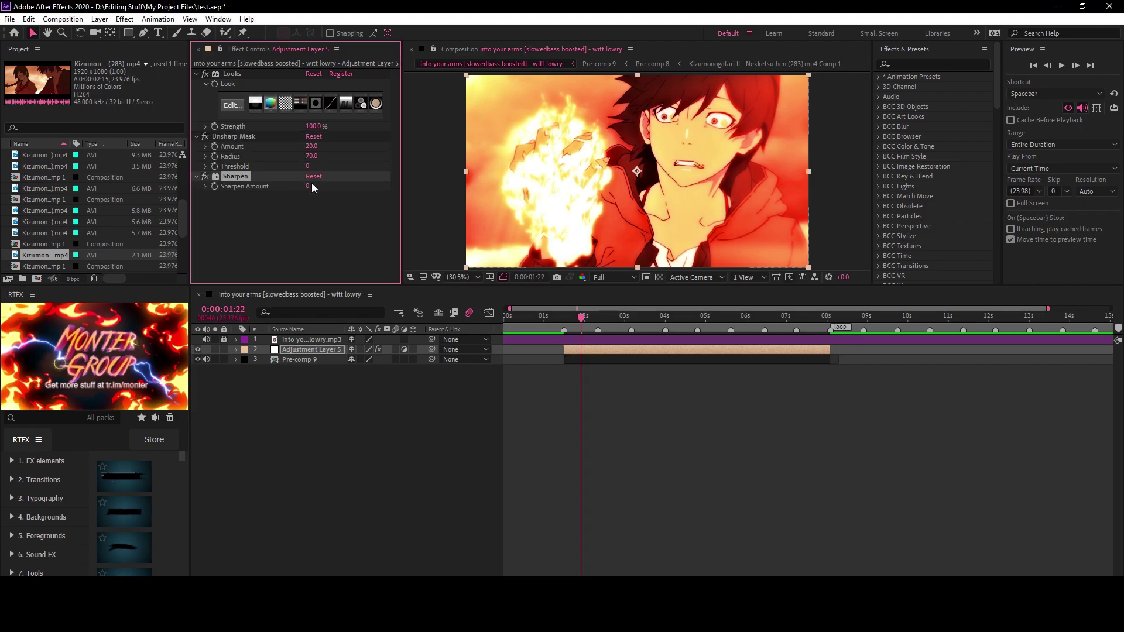
left_click_drag(231, 74, 234, 193)
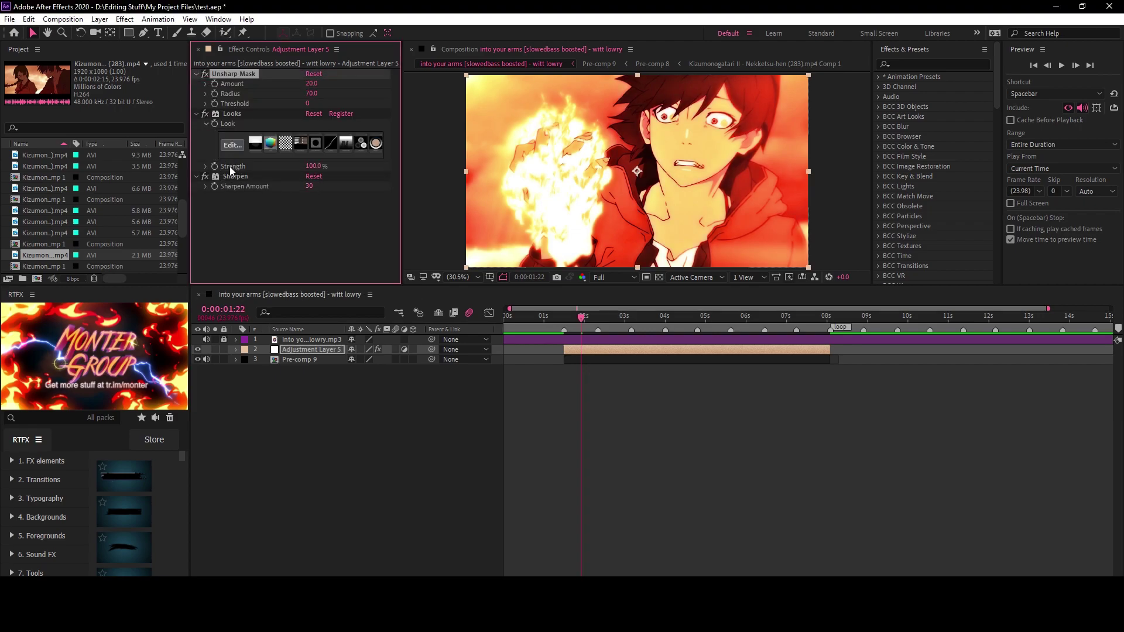
- Apply S_Flicker to the adjustment layer
left_click(202, 351)
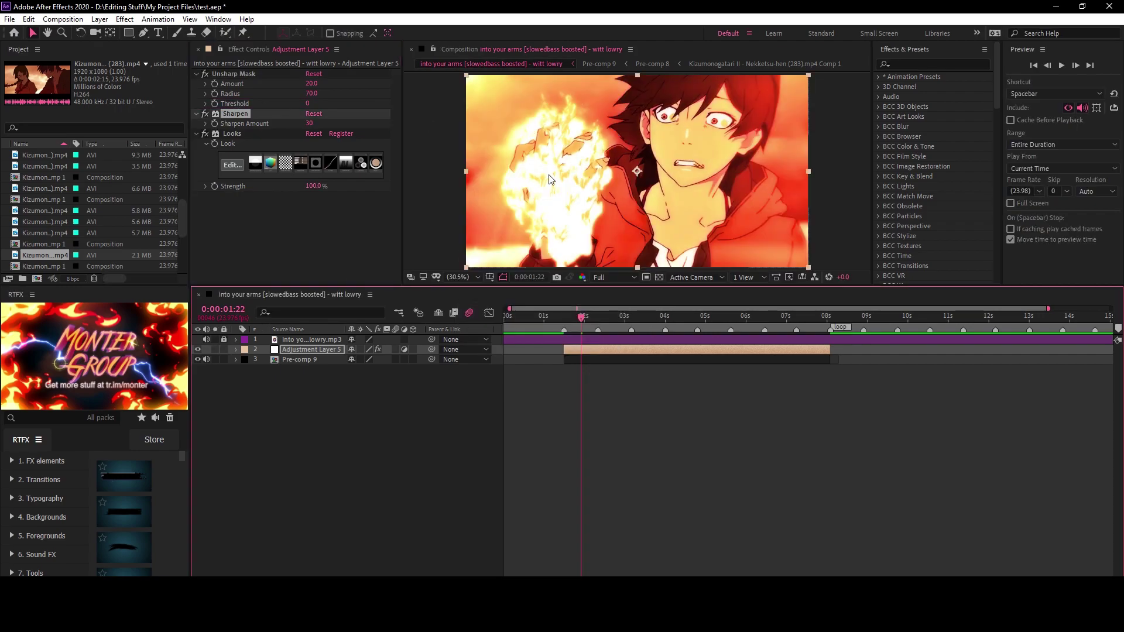
left_click(583, 319)
key("ctrl+space")
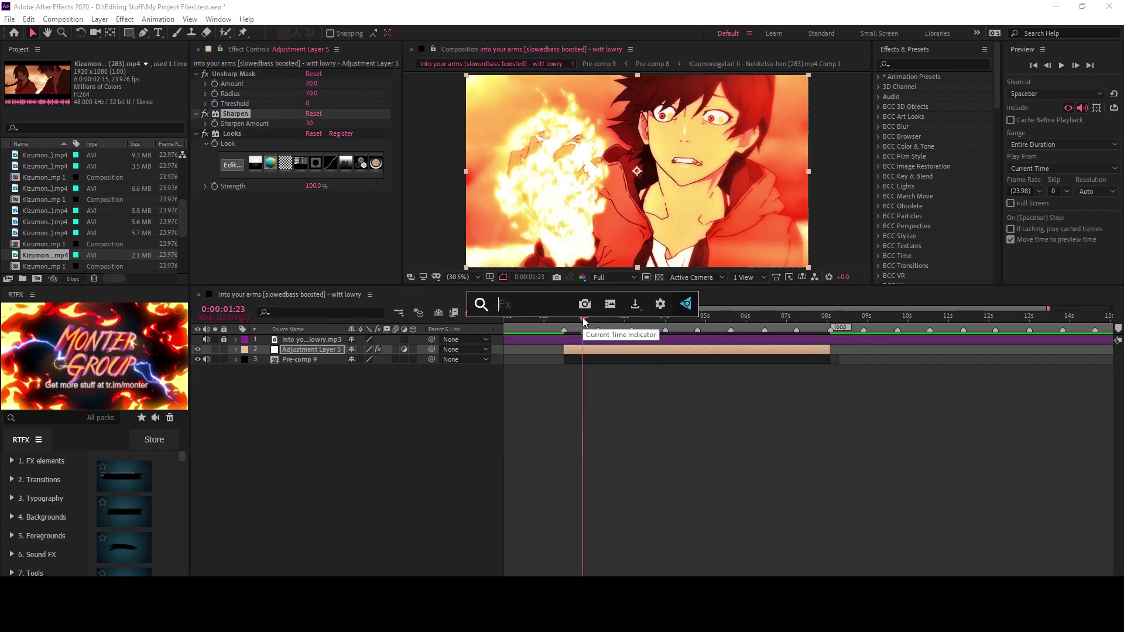
type("s_flicker")
key("Return")
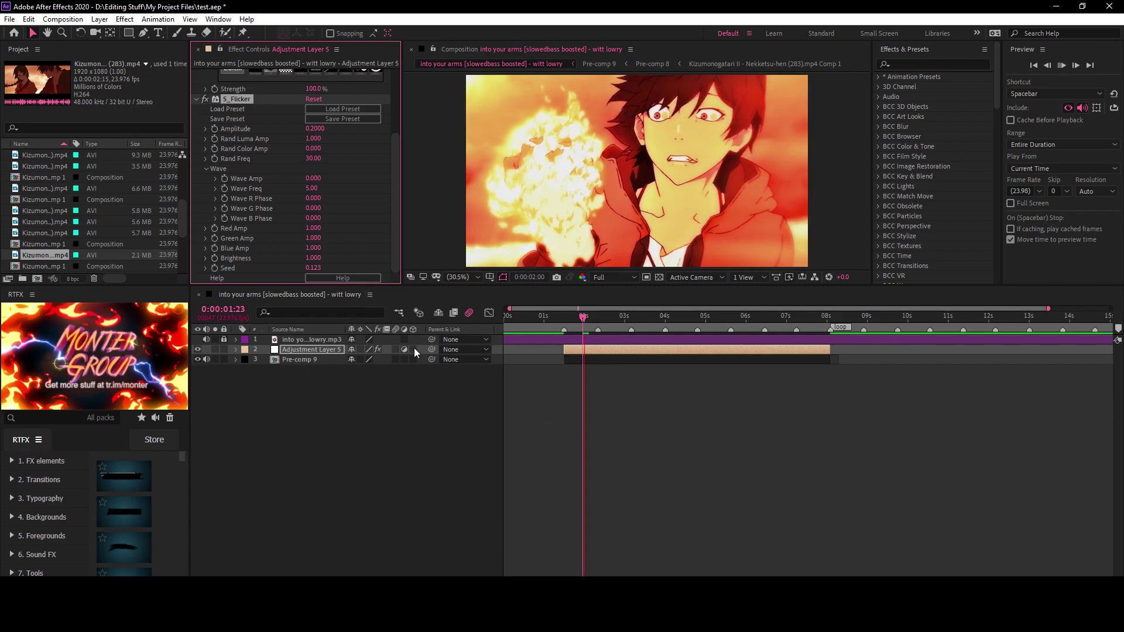
- Toggle the adjustment layer's visibility to compare the grade against the original colours
key("Page_Up")
key("Page_Up")
left_click(197, 351)
left_click(197, 350)
left_click(197, 350)
left_click(197, 350)
left_click(198, 351)
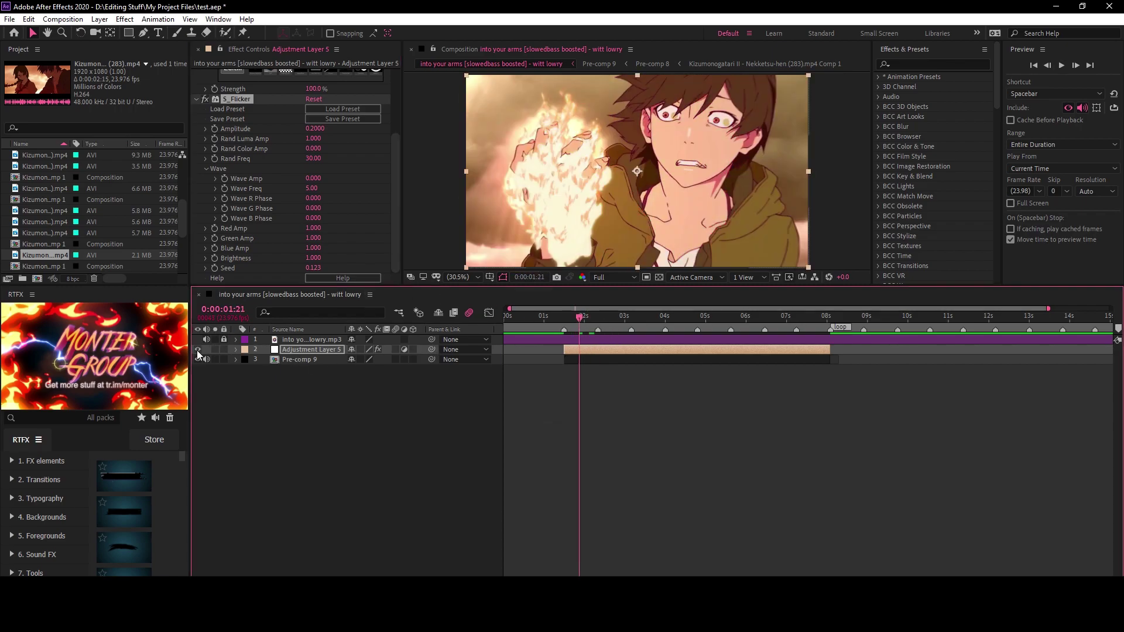
left_click(198, 350)
- Precompose the adjustment layer and Pre-comp 9 into Pre-comp 10
key("j")
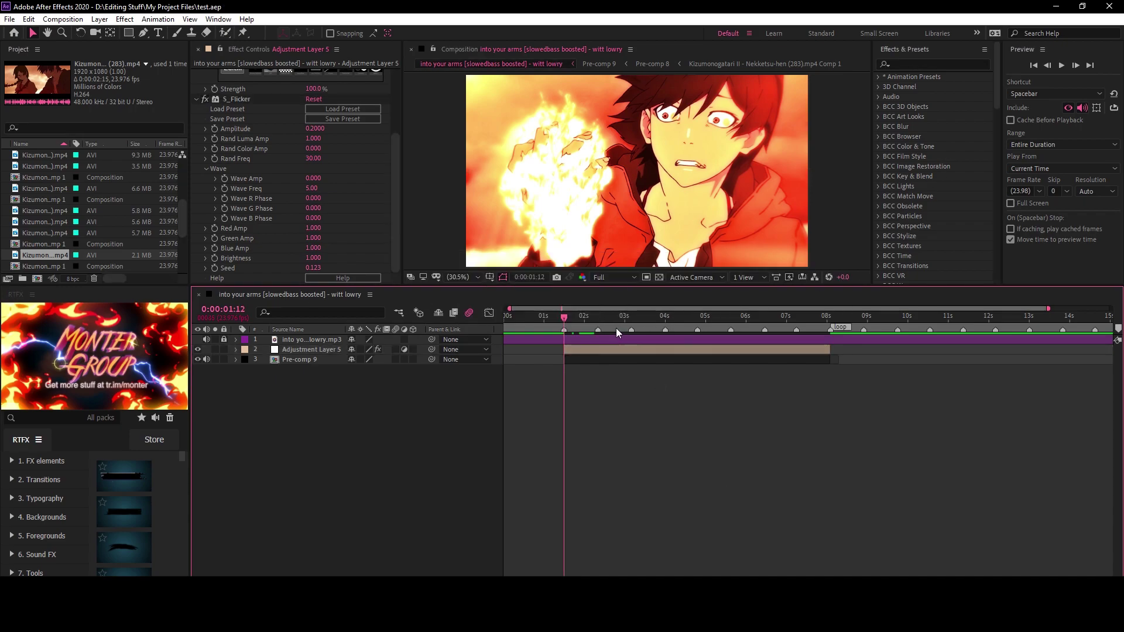
left_click(620, 349)
left_click(620, 359, "shift")
key("ctrl+shift+c")
left_click(588, 386)
- Turn on caching and briefly preview the composition
key("ctrl+space")
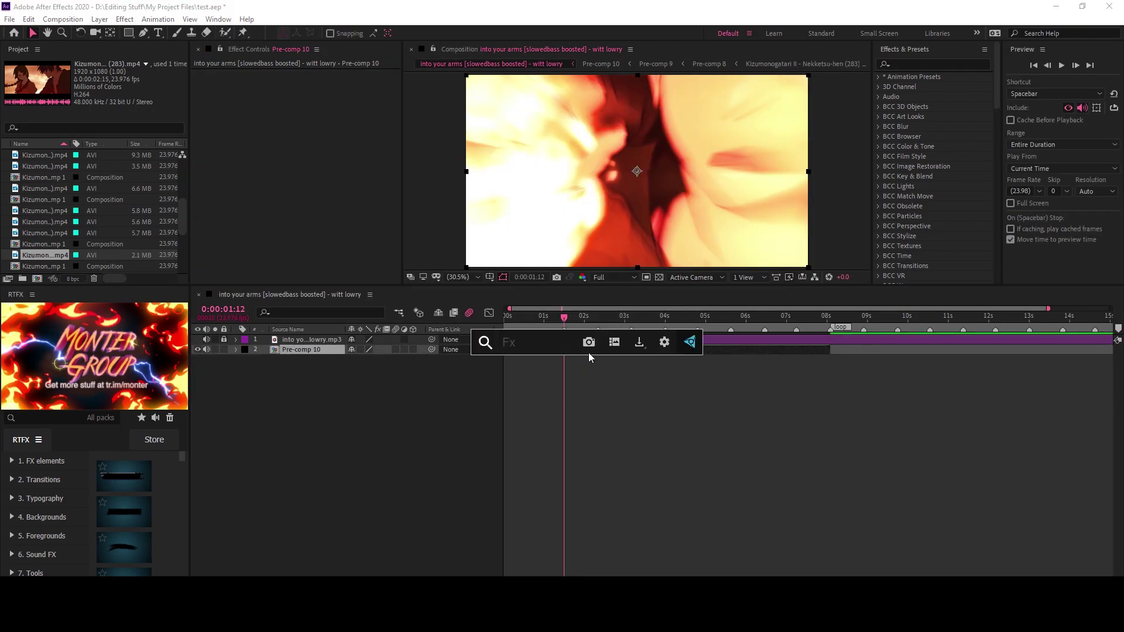
key("Escape")
left_click(1010, 120)
key("space")
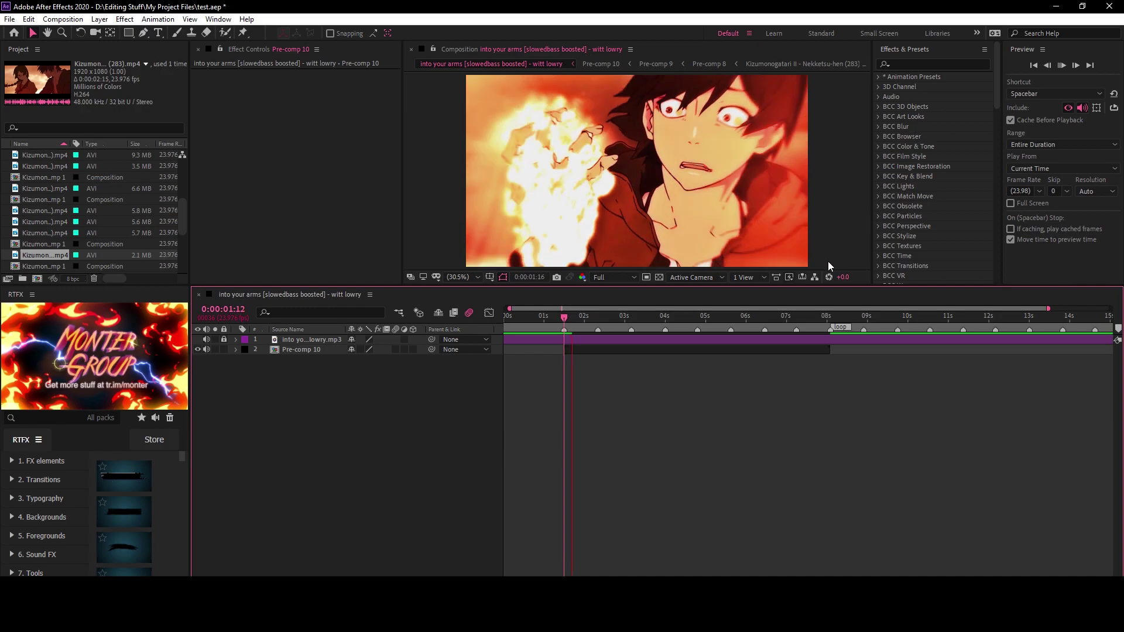
key("space")
- Duplicate Pre-comp 10, start the copy around 8 seconds, and play the edit from the beginning
key("ctrl+d")
left_click_drag(613, 350, 843, 360)
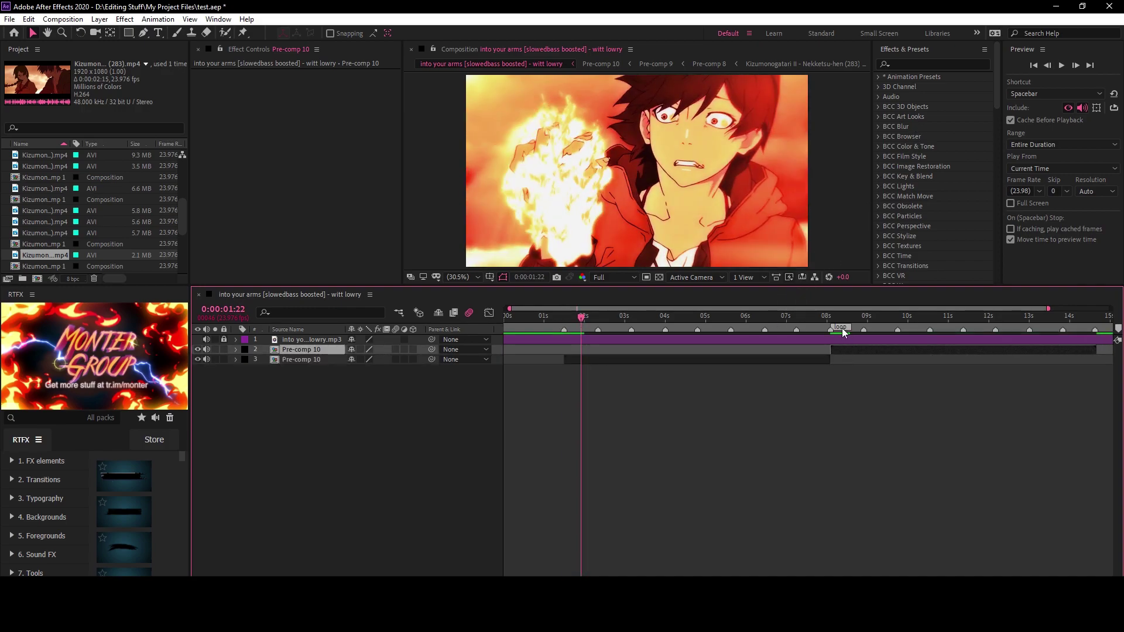
key("Home")
key("space")
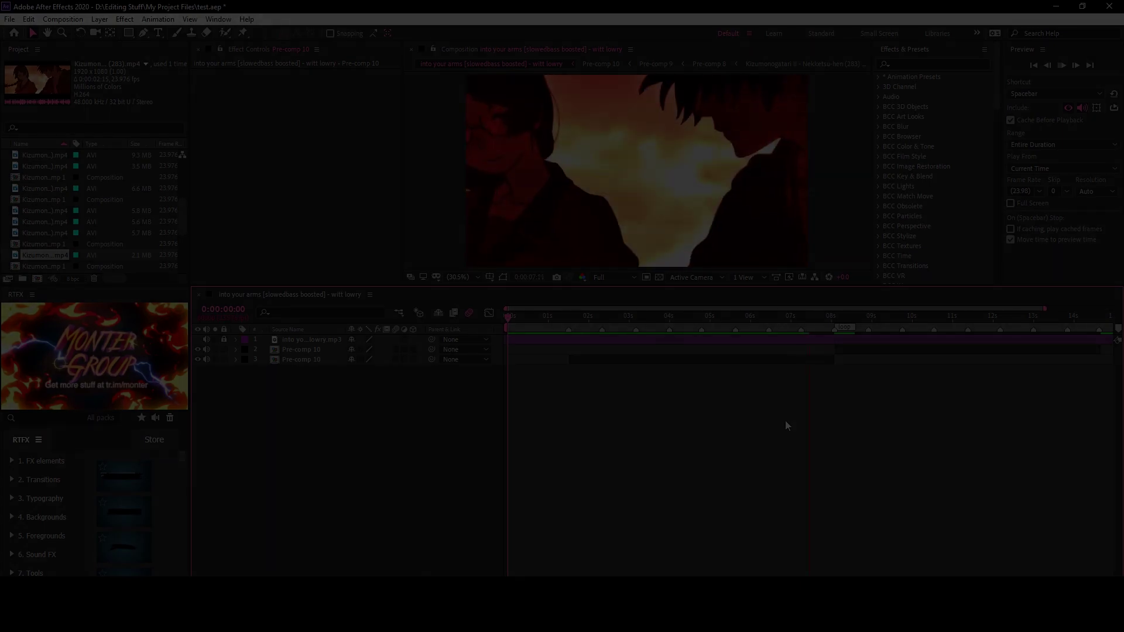
left_click(571, 320)
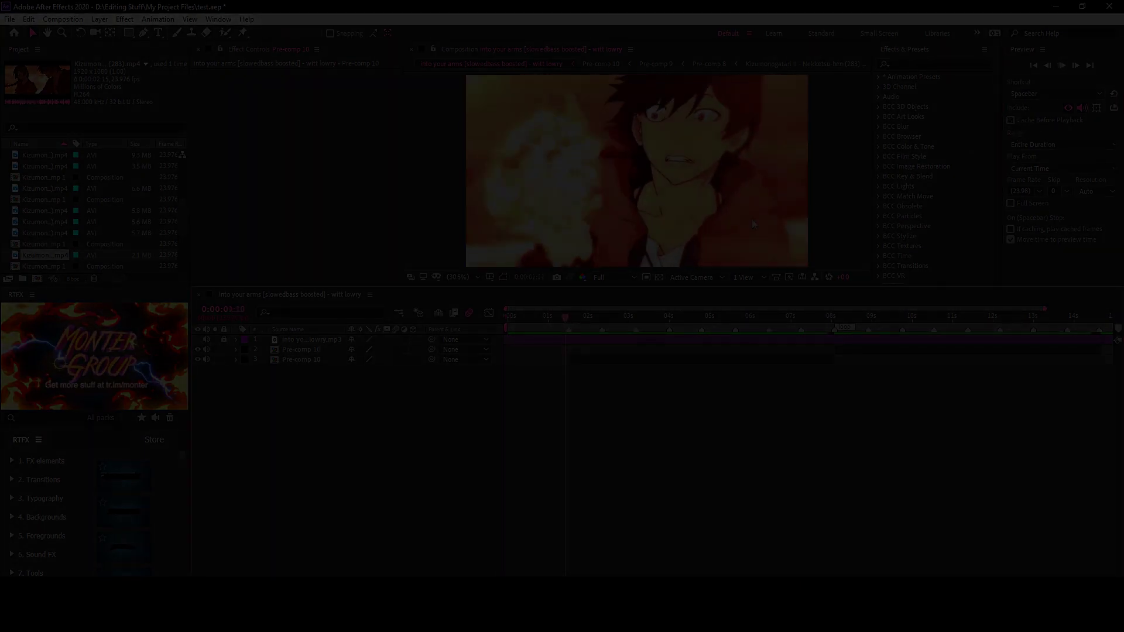